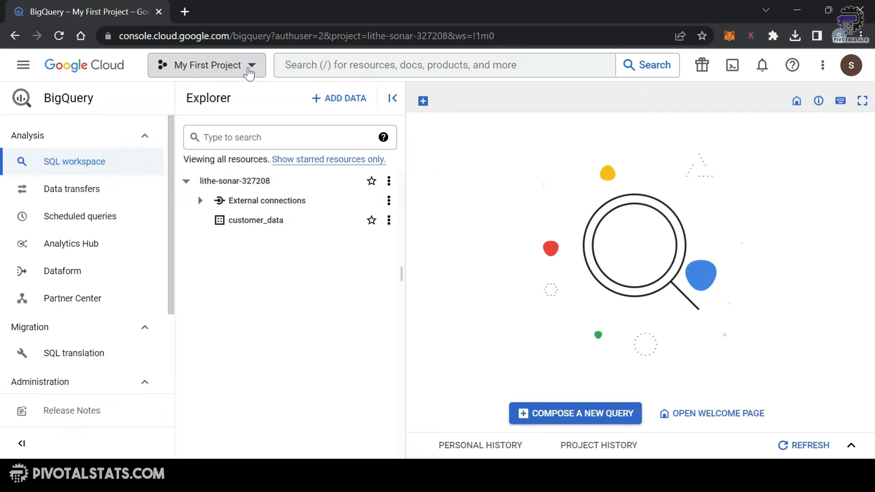
- Keep My First Project as the active project and start a new dataset in it with the ID powerlifting
left_click(250, 68)
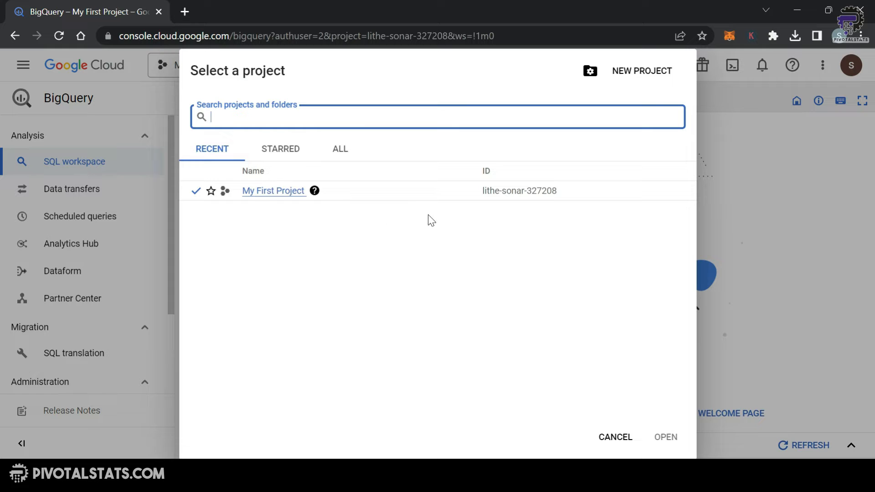
left_click(613, 439)
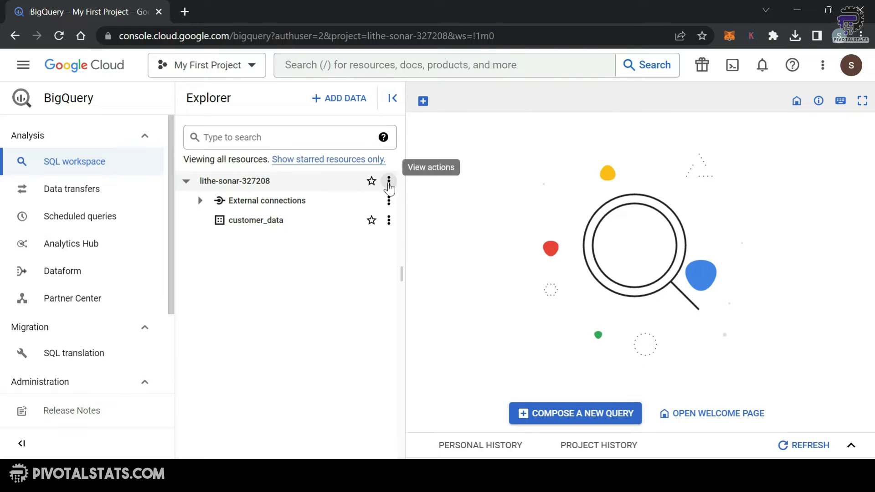
left_click(389, 183)
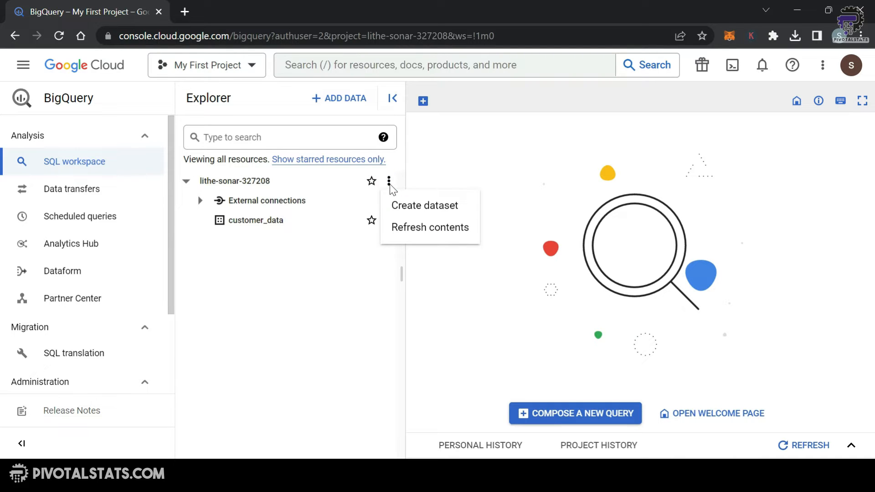
left_click(411, 208)
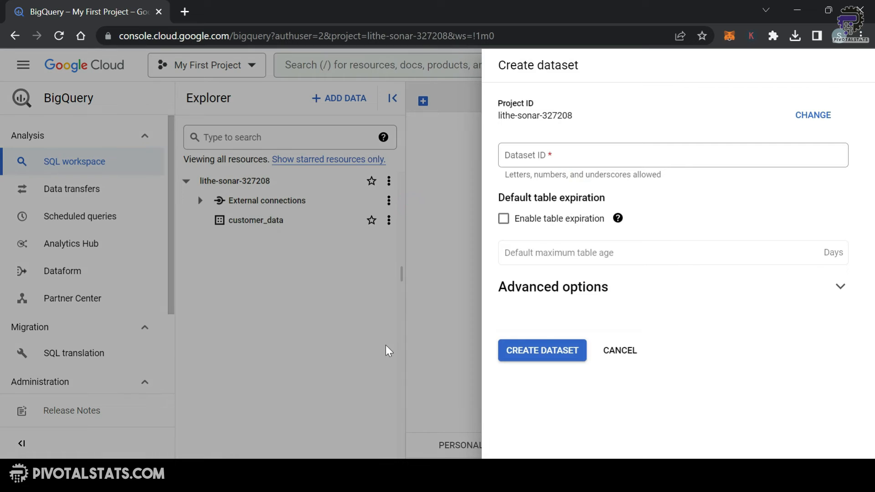
left_click(584, 150)
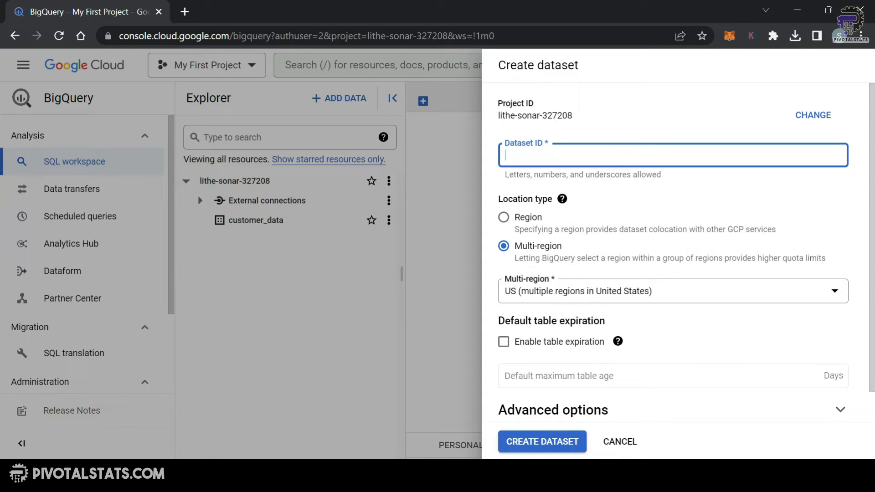
type("powerlifting")
- Set the dataset's location type to Multi-region with US (multiple regions in United States)
left_click(601, 215)
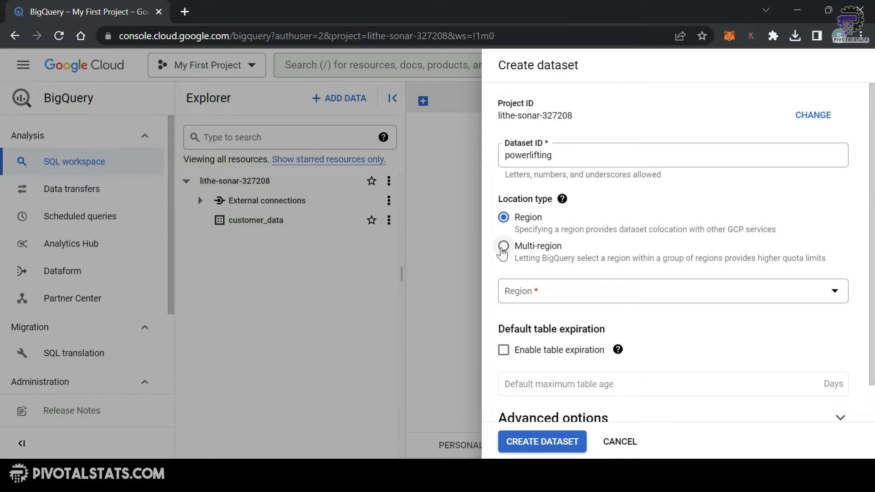
left_click(503, 248)
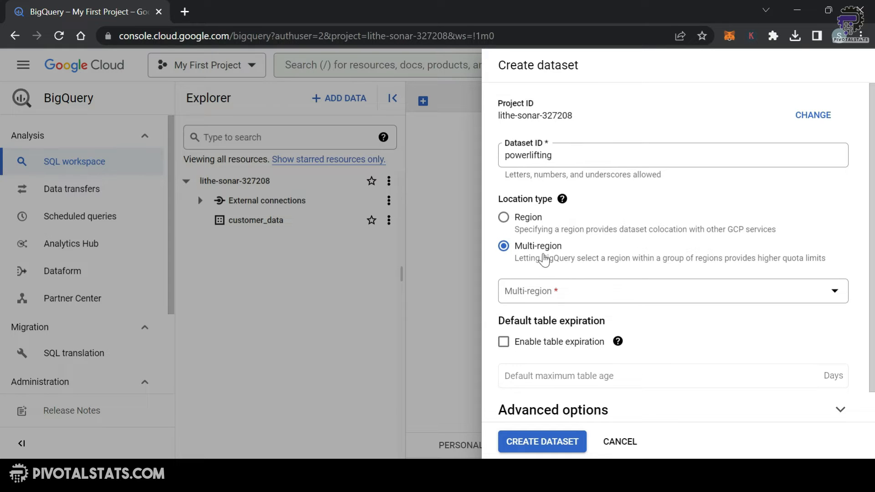
left_click(829, 296)
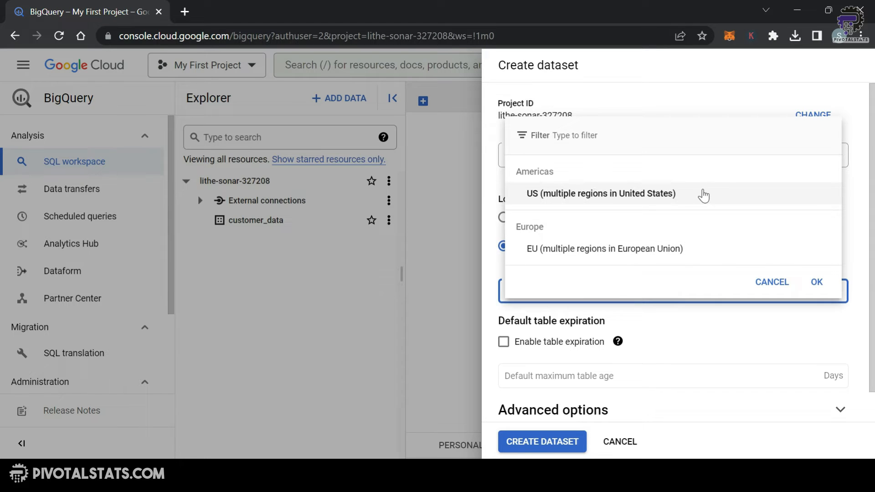
left_click(703, 195)
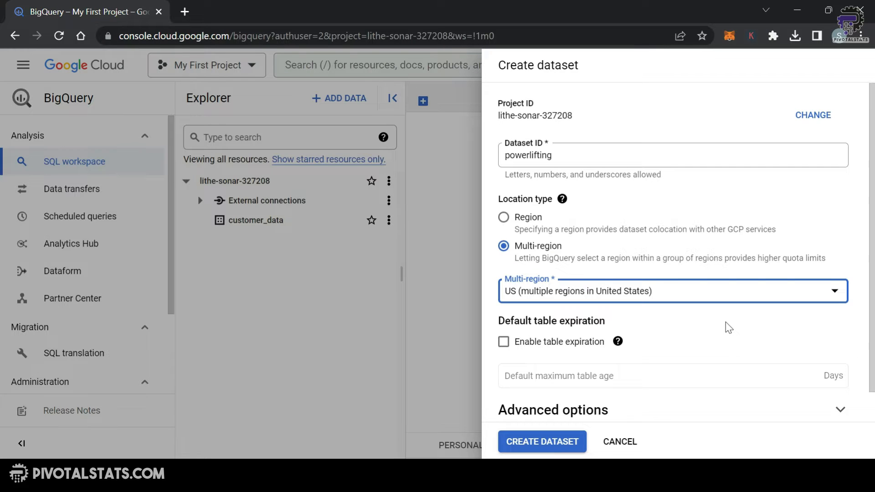
- Check the help on table expiration and default collation in the dataset options, and create the dataset
scroll(727, 328, "down", 1)
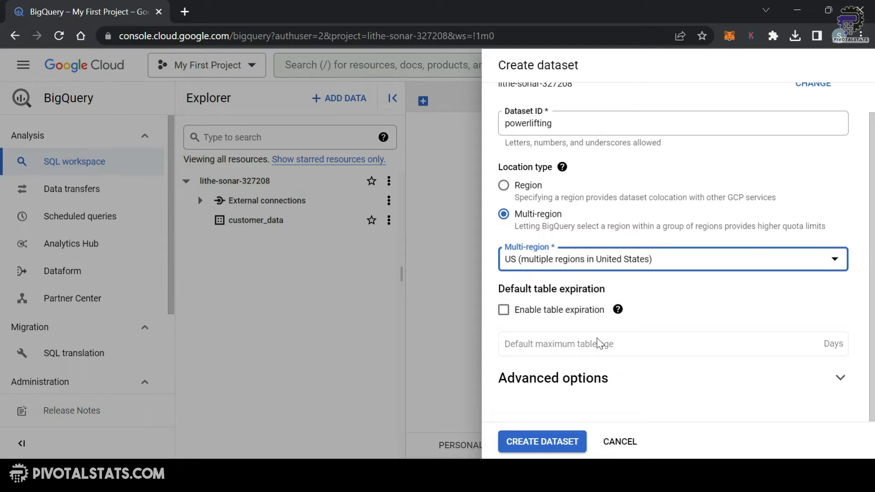
left_click(618, 310)
left_click(686, 376)
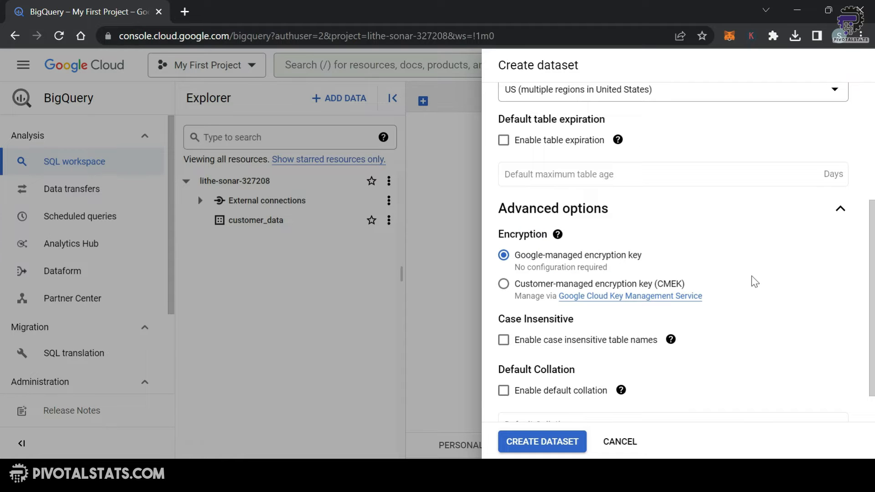
scroll(755, 282, "down", 1)
left_click(621, 348)
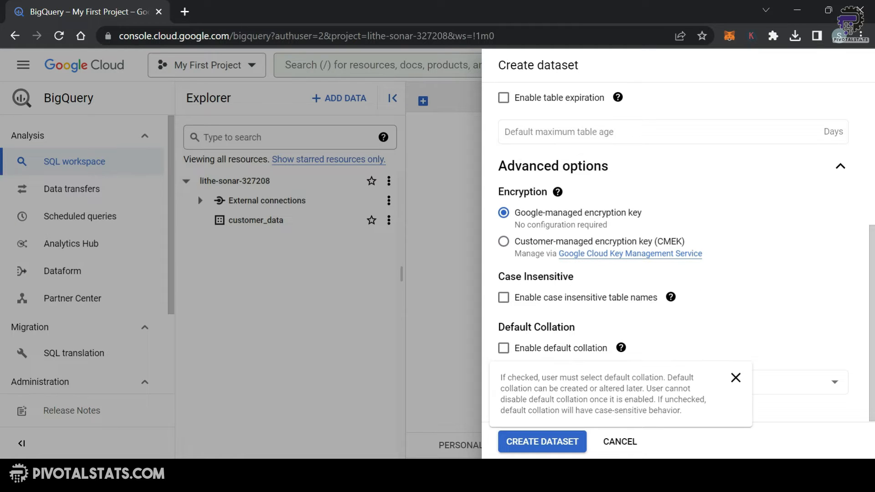
left_click(537, 443)
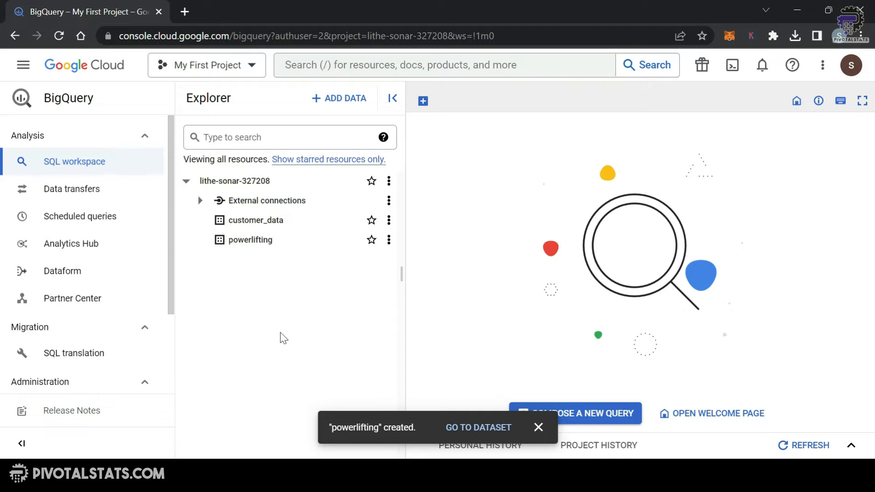
- Begin a new table in the powerlifting dataset with an uploaded local CSV file as its source
left_click(260, 246)
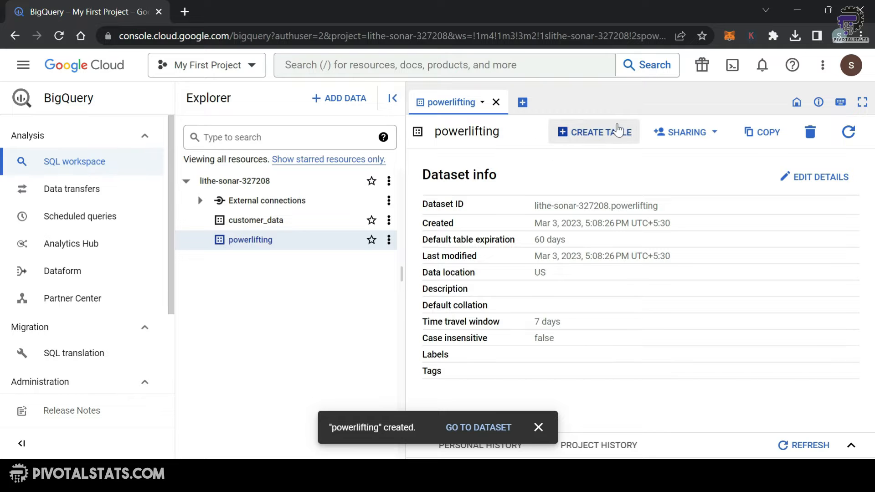
left_click(612, 137)
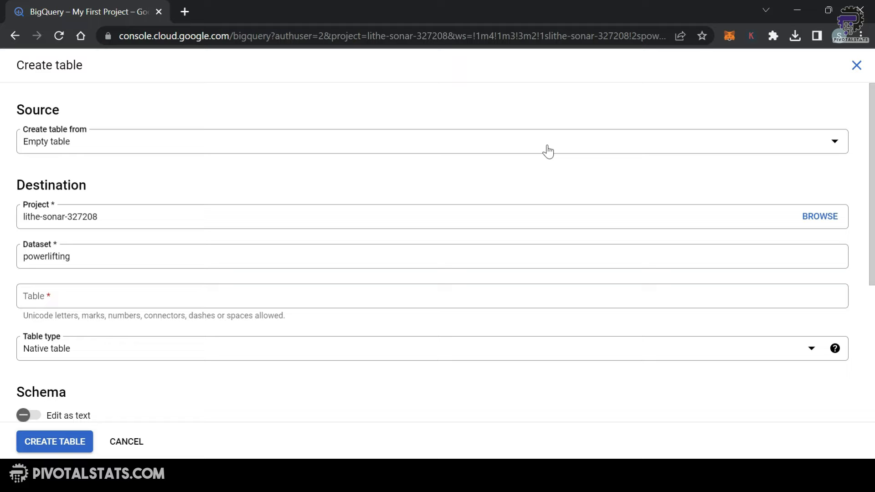
left_click(548, 151)
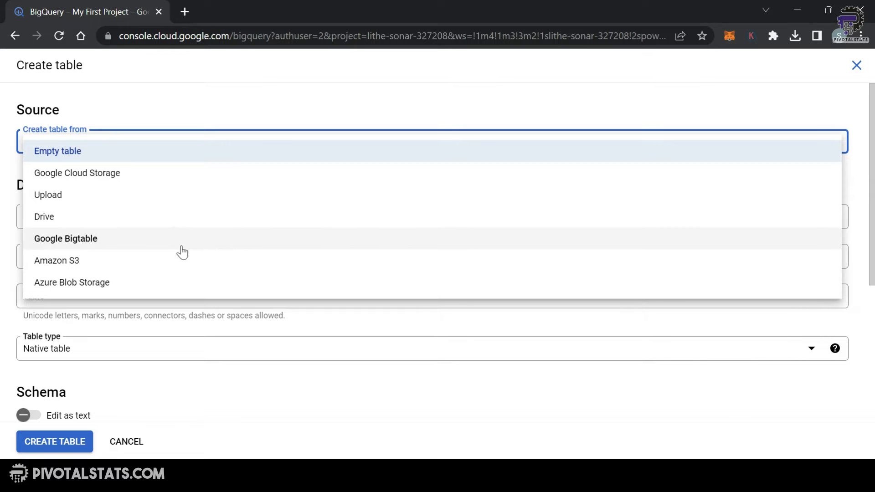
left_click(187, 201)
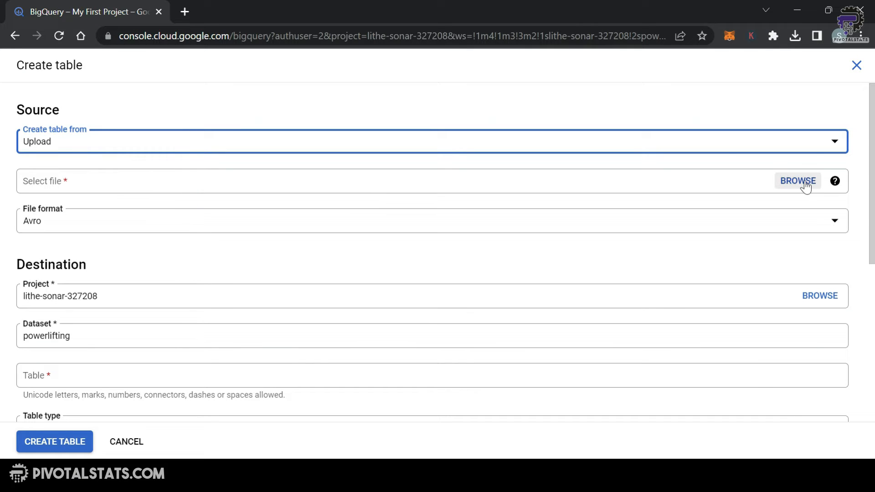
left_click(804, 181)
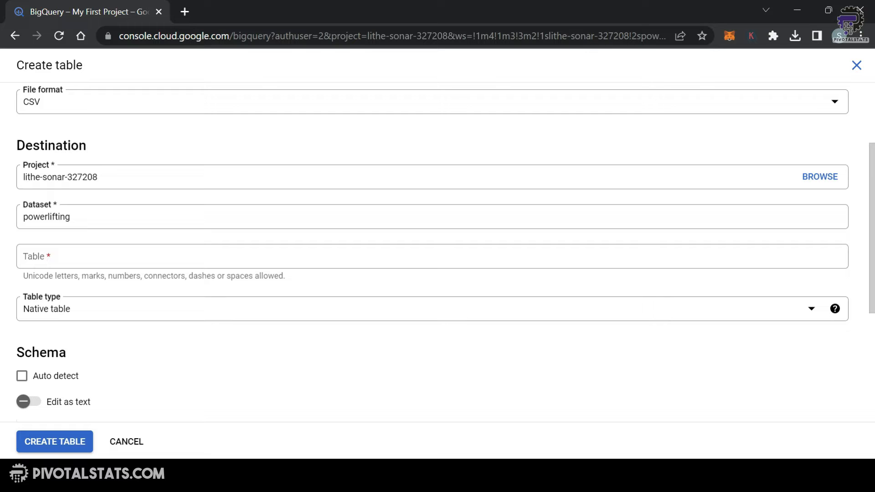
- Name the new table openpowerlifting
left_click(316, 257)
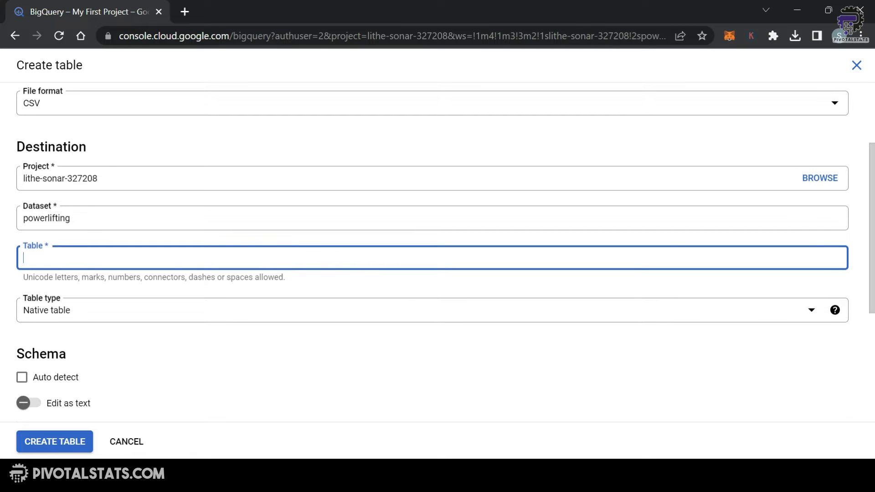
scroll(316, 258, "up", 2)
scroll(316, 258, "down", 2)
type("openpowerlifting")
scroll(393, 324, "down", 1)
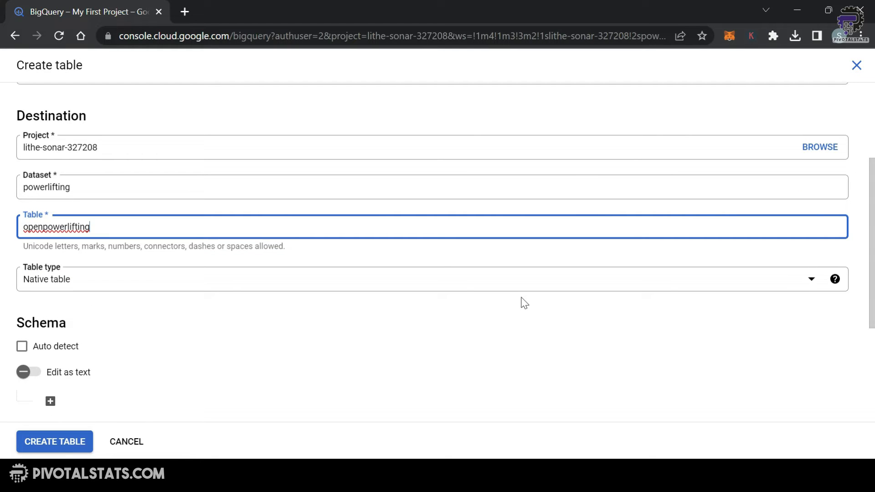
- Enable automatic schema detection for the new table and create it
scroll(519, 308, "down", 1)
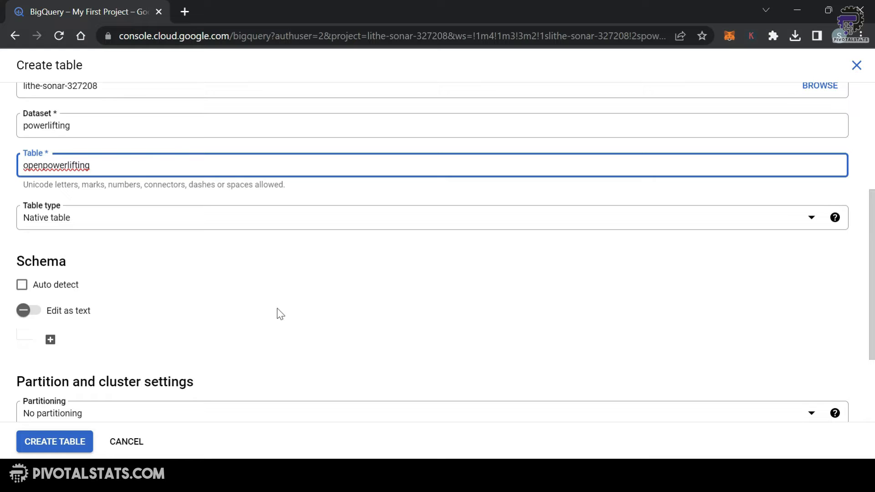
scroll(308, 324, "down", 1)
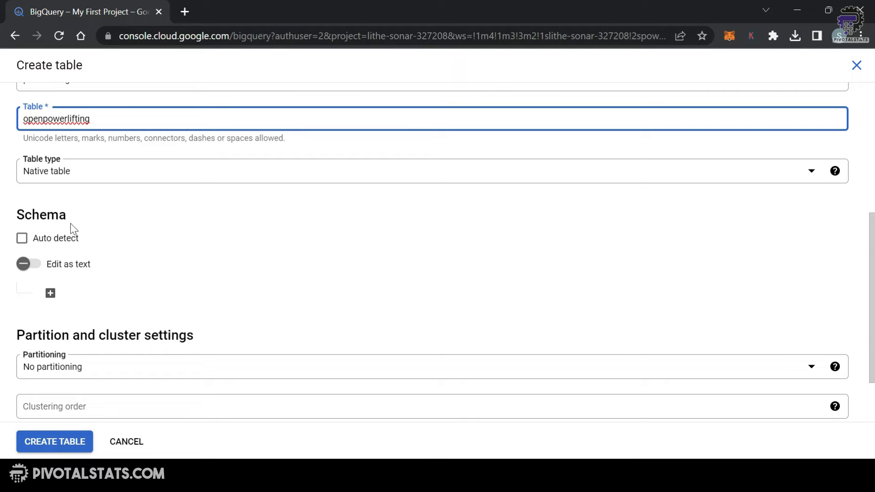
left_click(22, 238)
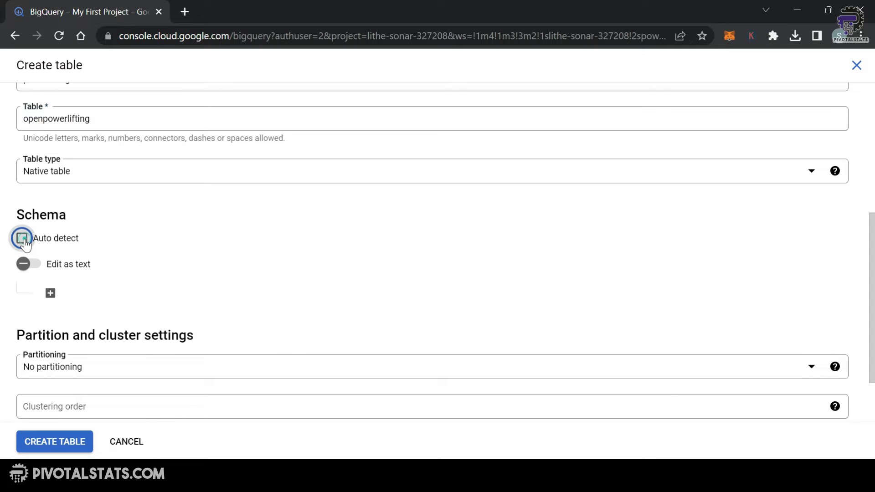
scroll(300, 241, "down", 2)
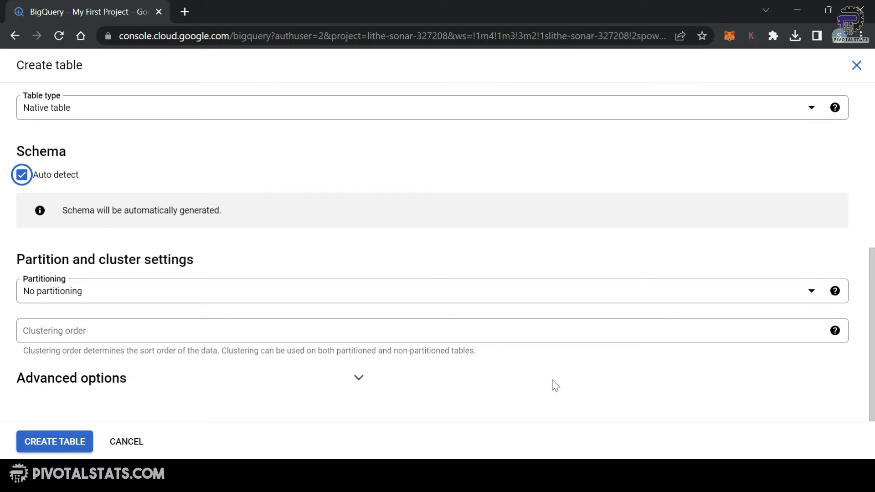
left_click(58, 447)
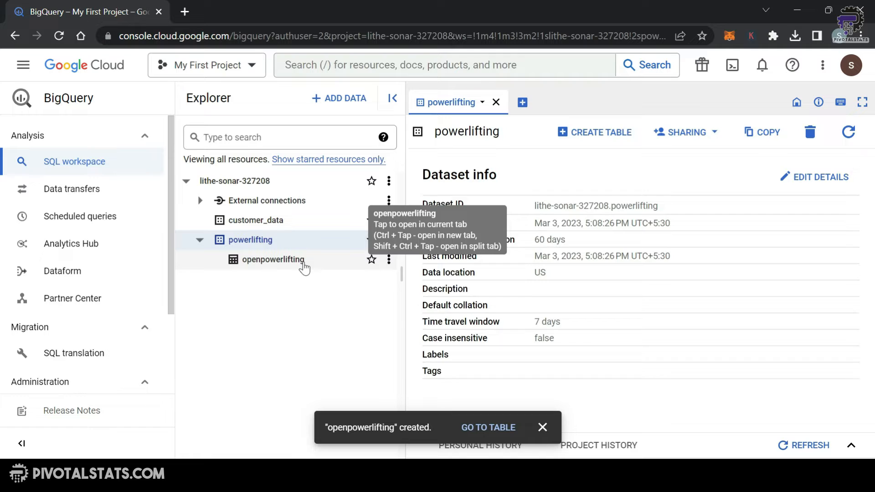
- Open the openpowerlifting table and examine its schema fields, data preview and details
left_click(303, 264)
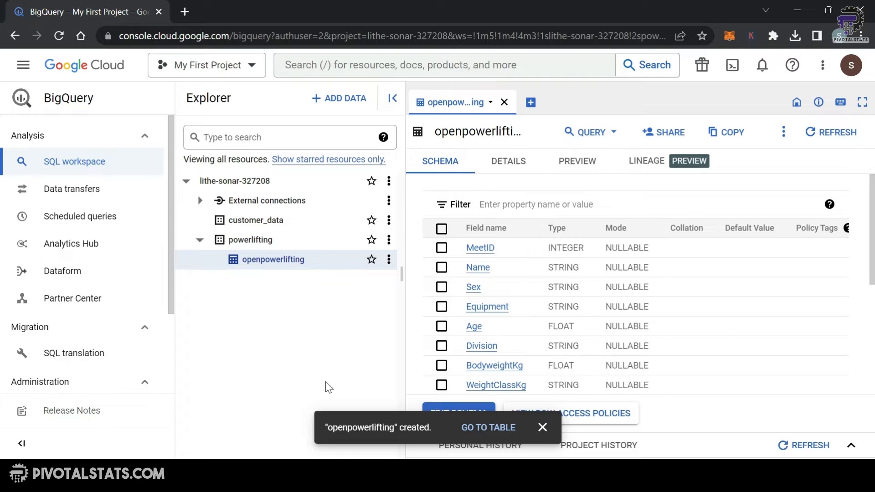
scroll(724, 283, "down", 2)
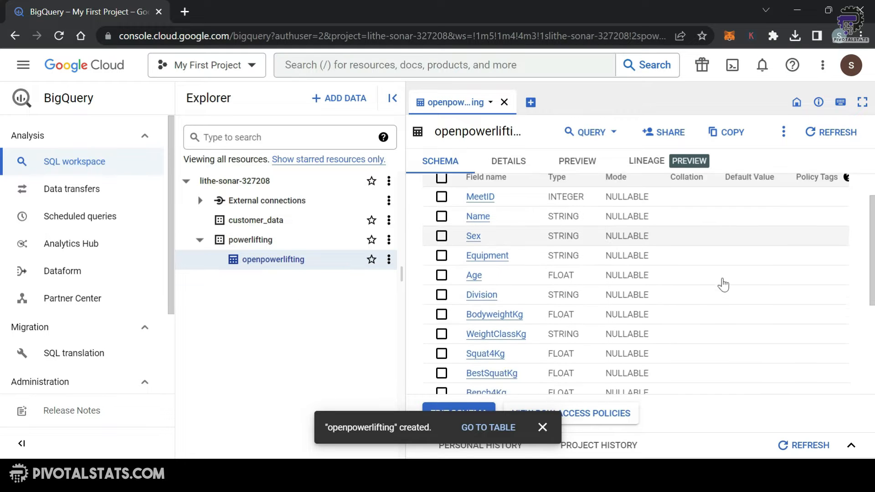
scroll(723, 284, "up", 1)
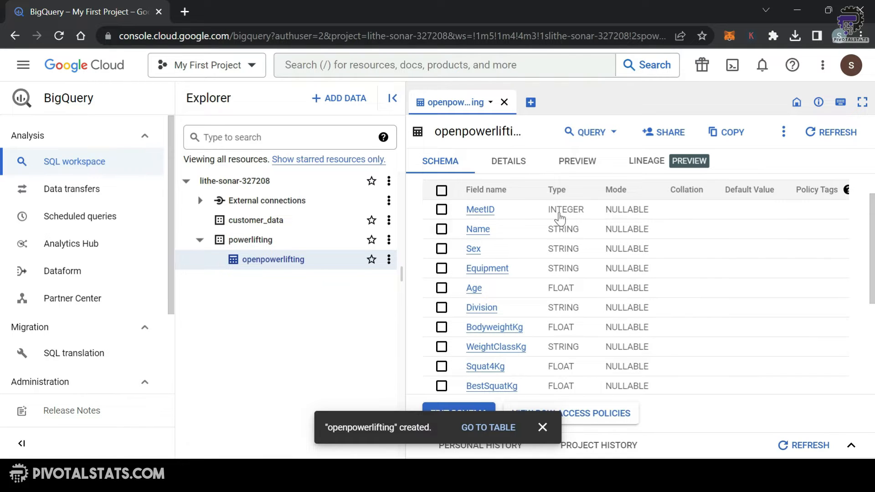
left_click(592, 163)
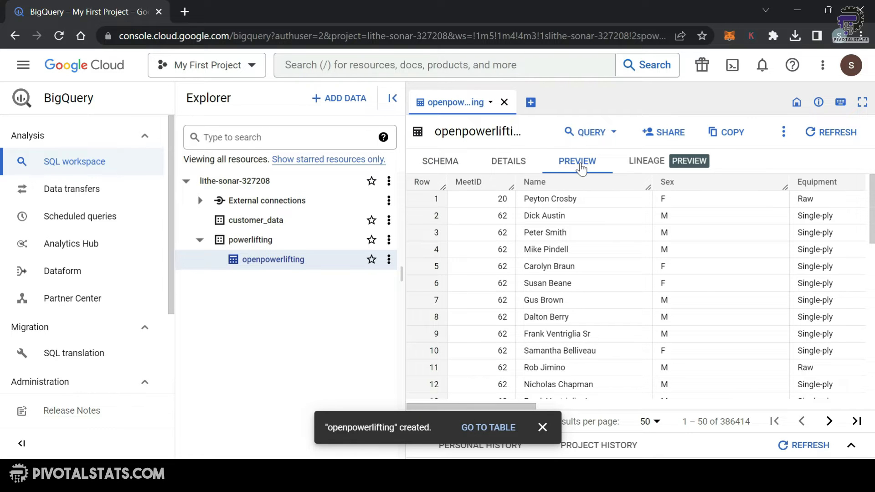
left_click(521, 162)
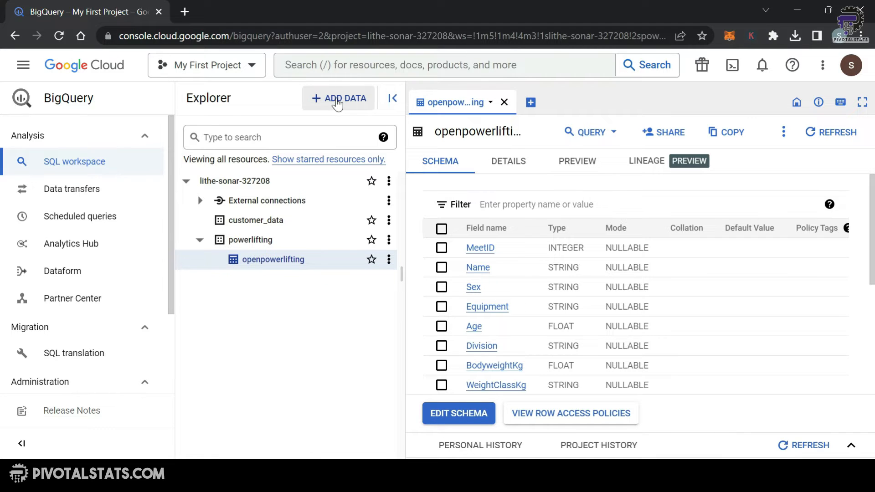
- Examine the connection types offered for adding an external data source, and leave the form without creating a connection
left_click(337, 104)
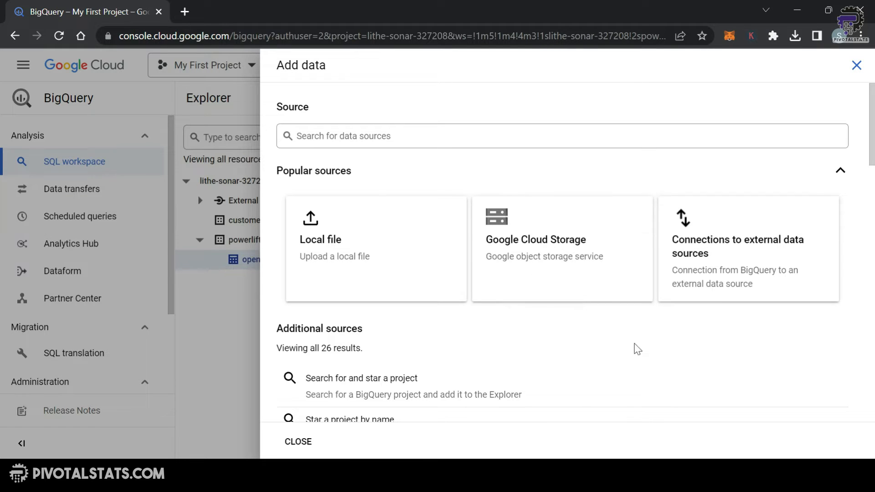
left_click(760, 262)
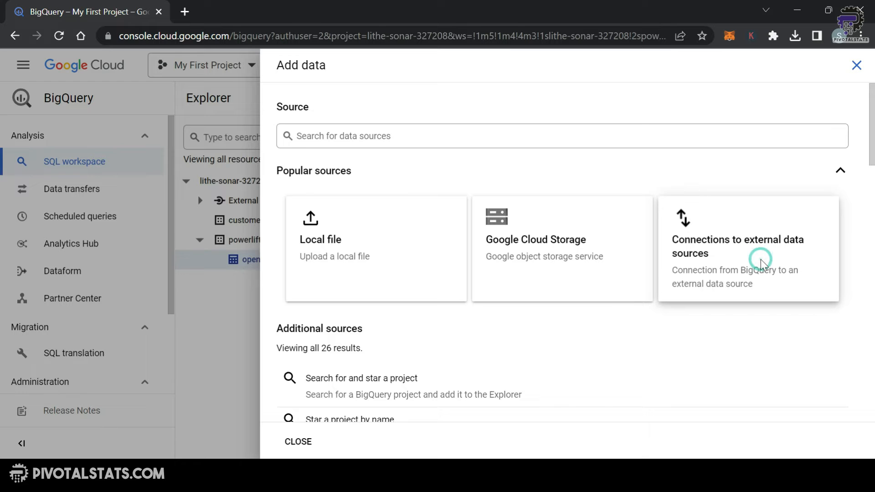
left_click(682, 126)
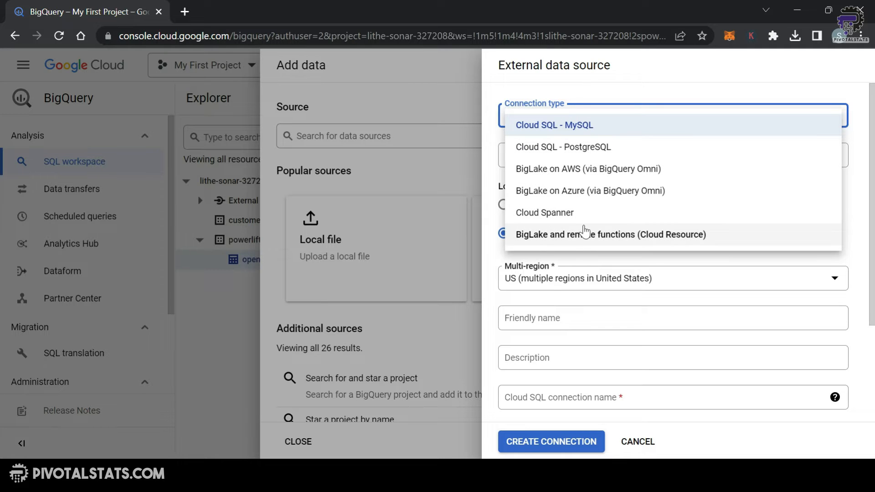
left_click(419, 228)
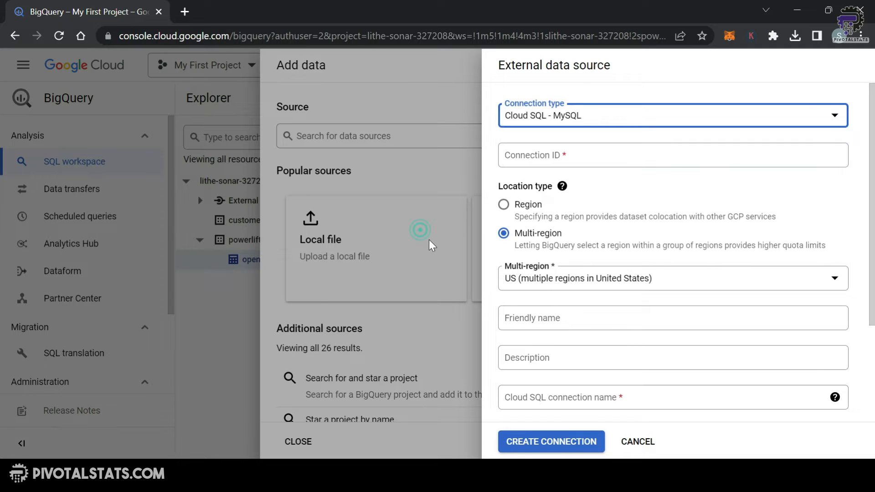
left_click(637, 442)
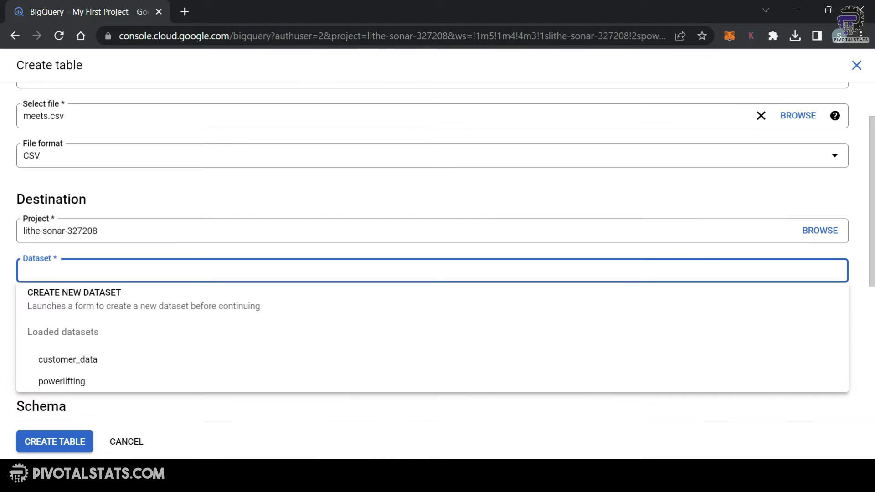
- Set the destination dataset to powerlifting and name the new table meets
left_click(399, 378)
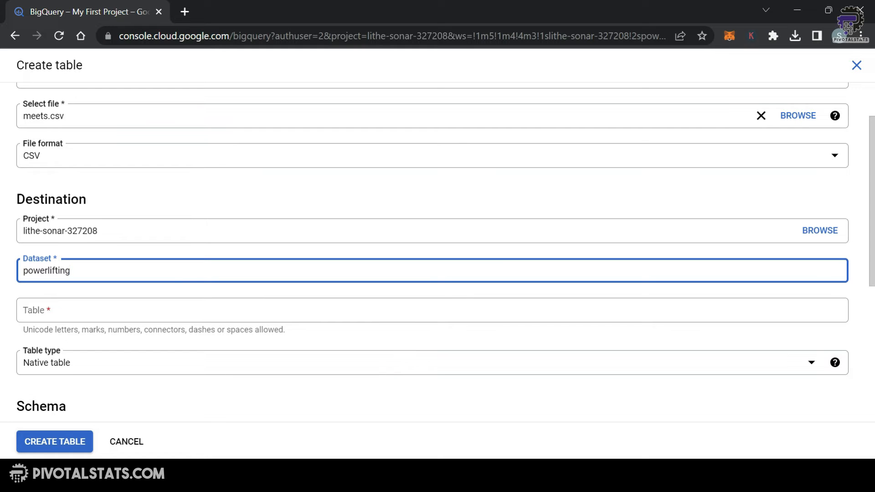
left_click(430, 309)
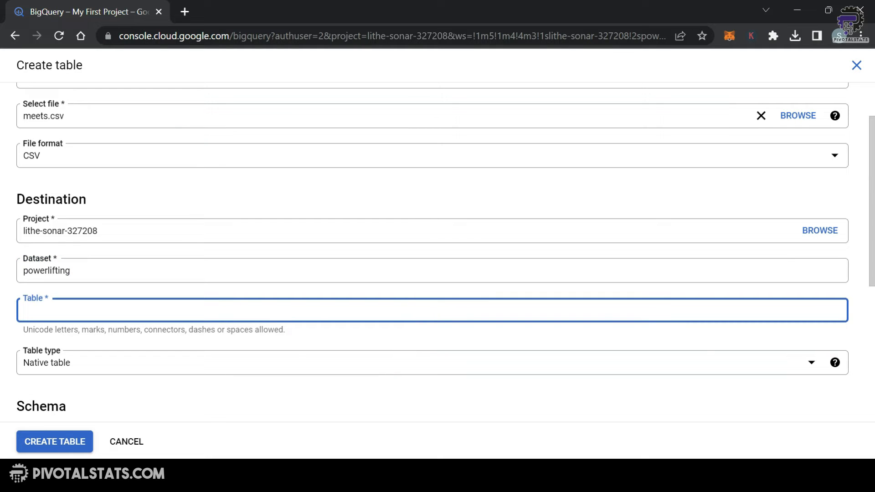
type("meets")
- Enable automatic schema detection for the meets table and create it
scroll(430, 312, "down", 2)
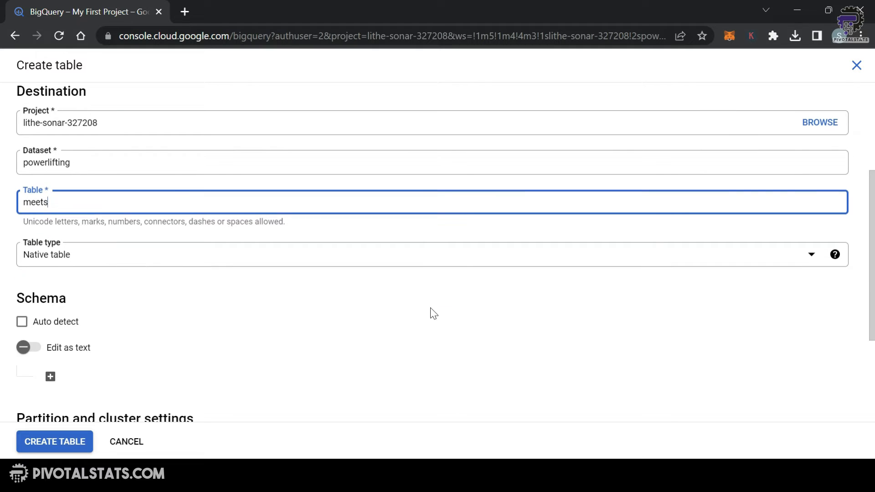
left_click(22, 322)
scroll(205, 318, "down", 3)
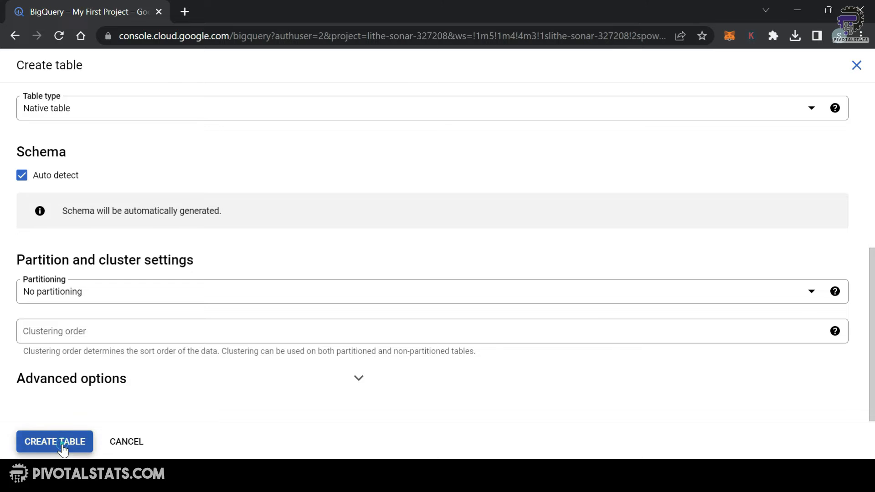
left_click(62, 443)
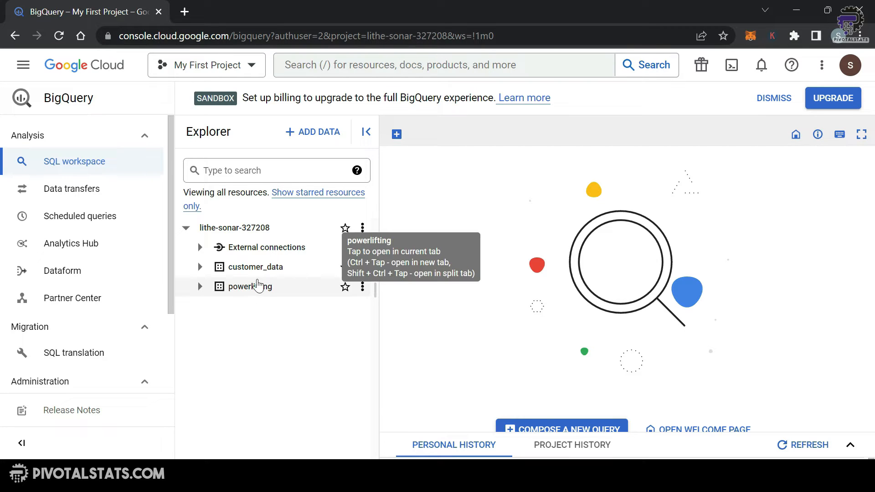
- Expand the powerlifting dataset and open the details of its openpowerlifting table
left_click(257, 296)
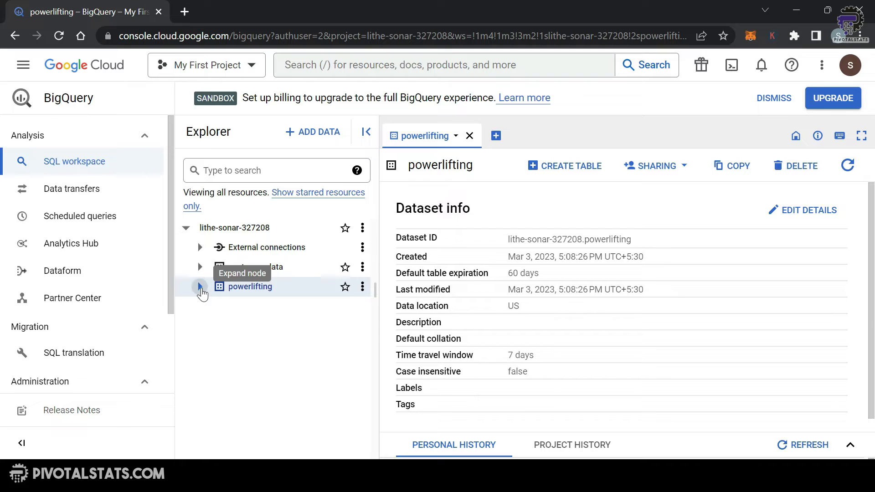
left_click(200, 288)
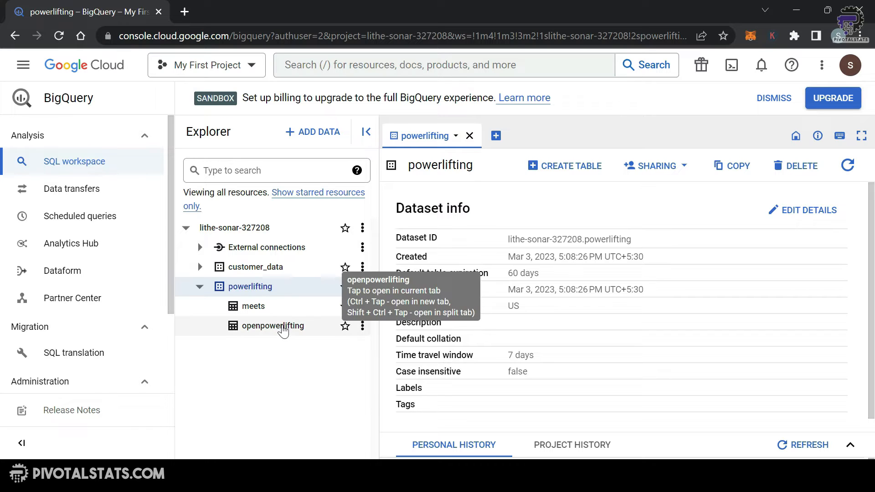
left_click(277, 336)
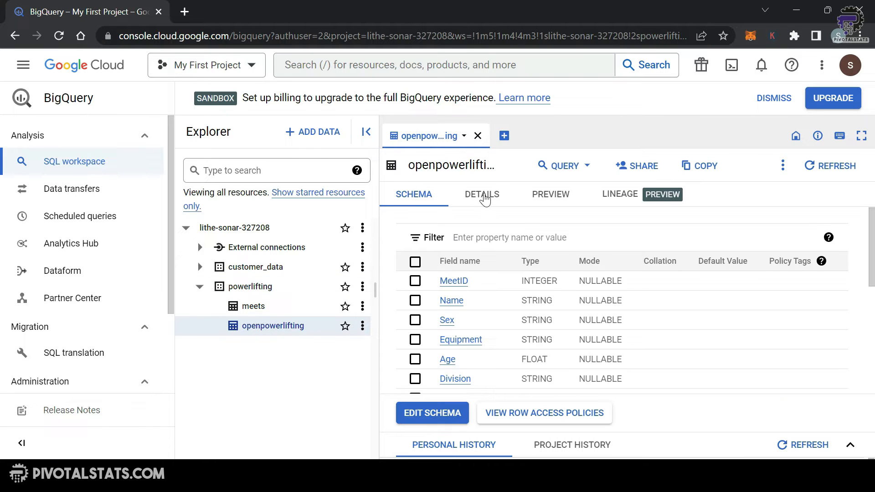
left_click(484, 197)
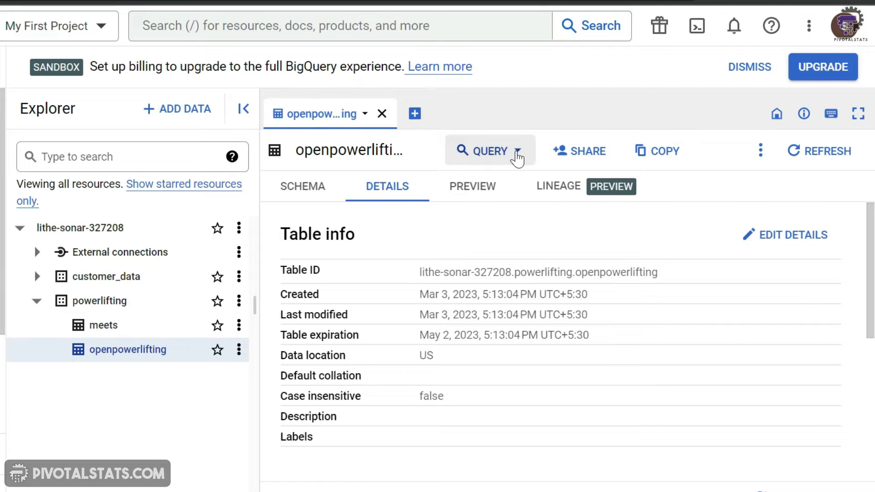
- Start a query on the openpowerlifting table in a new tab and remove its LIMIT 1000 clause
left_click(517, 154)
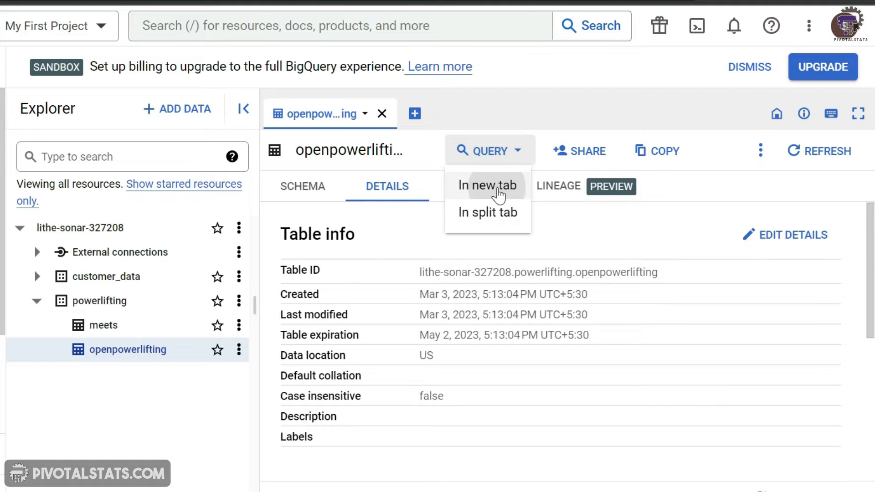
left_click(499, 195)
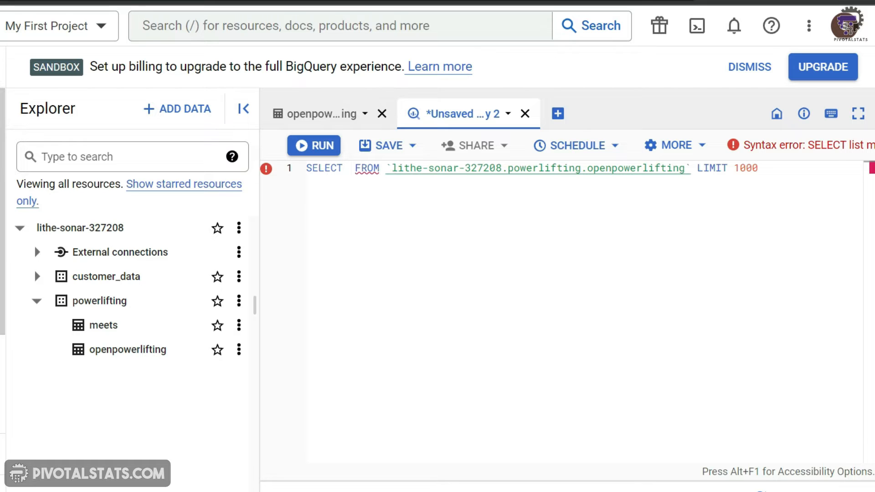
left_click(771, 168)
key("ctrl+BackSpace")
key("ctrl+BackSpace")
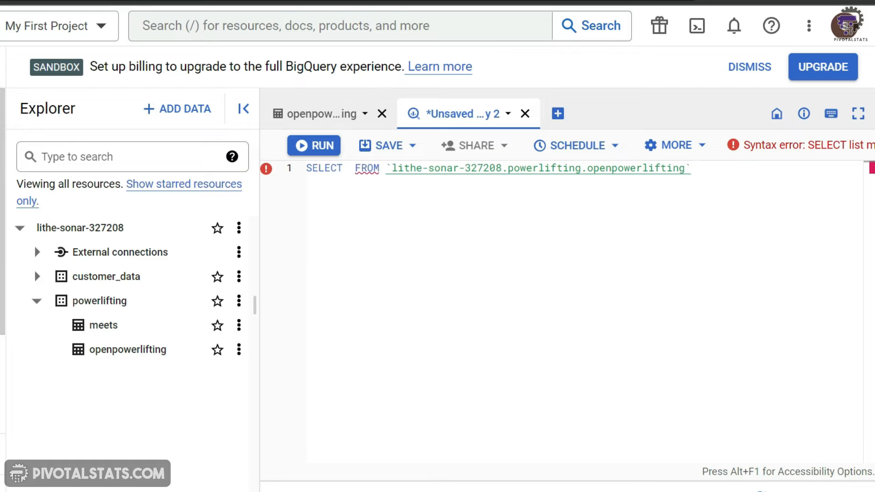
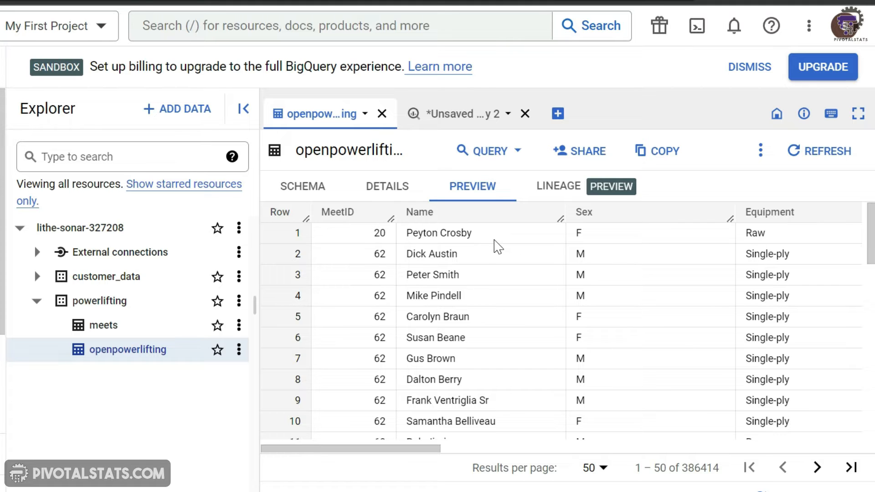
- Query the Name column from the openpowerlifting table, then enlarge the results area and look through the returned rows
left_click(451, 116)
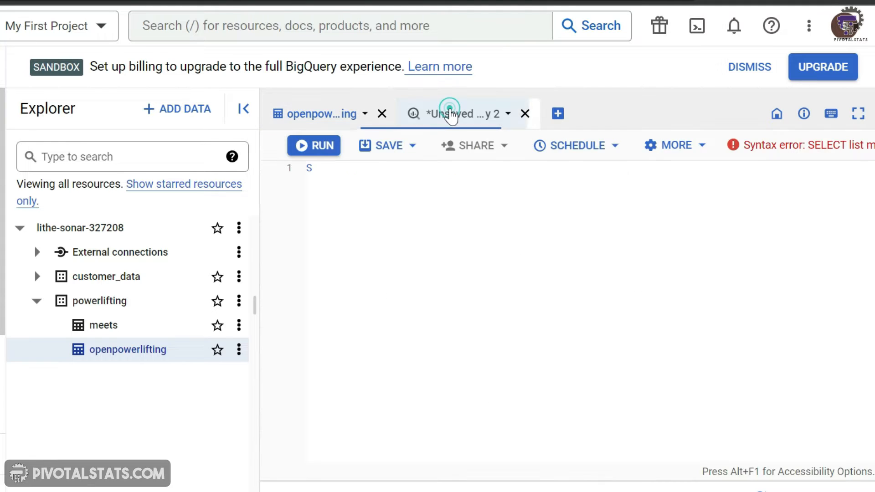
left_click(342, 169)
type("name")
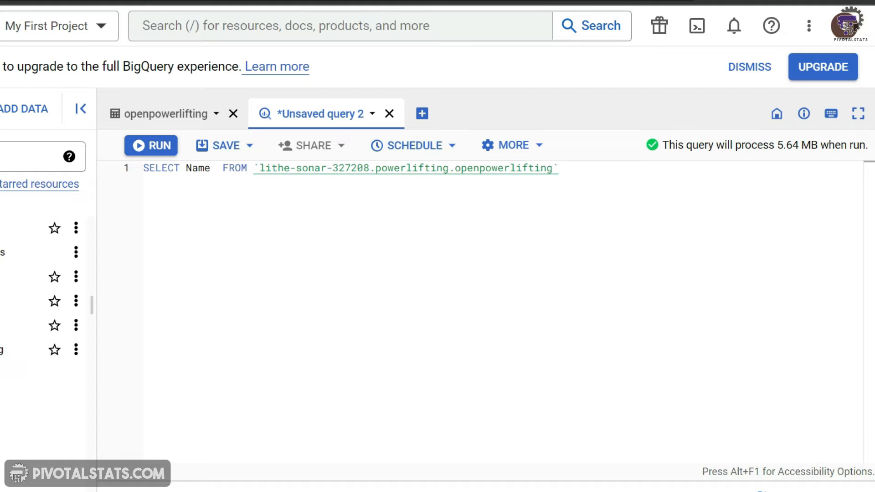
left_click(151, 150)
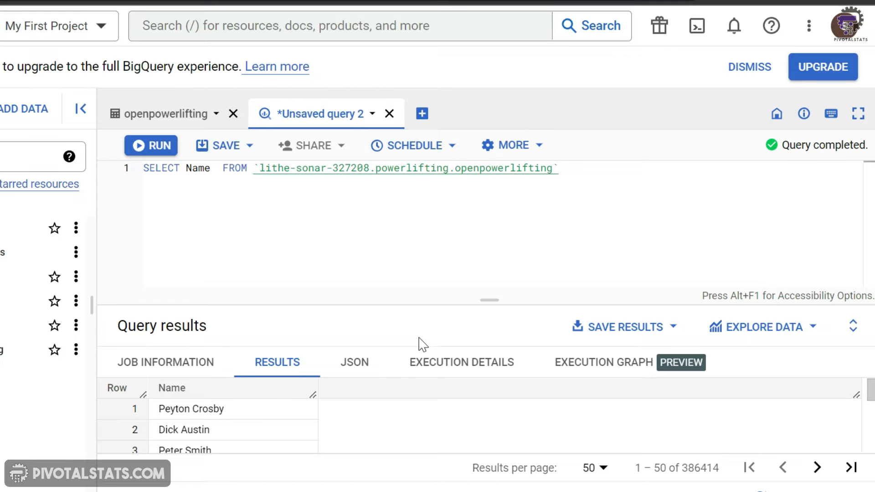
left_click_drag(452, 299, 455, 228)
scroll(423, 399, "down", 5)
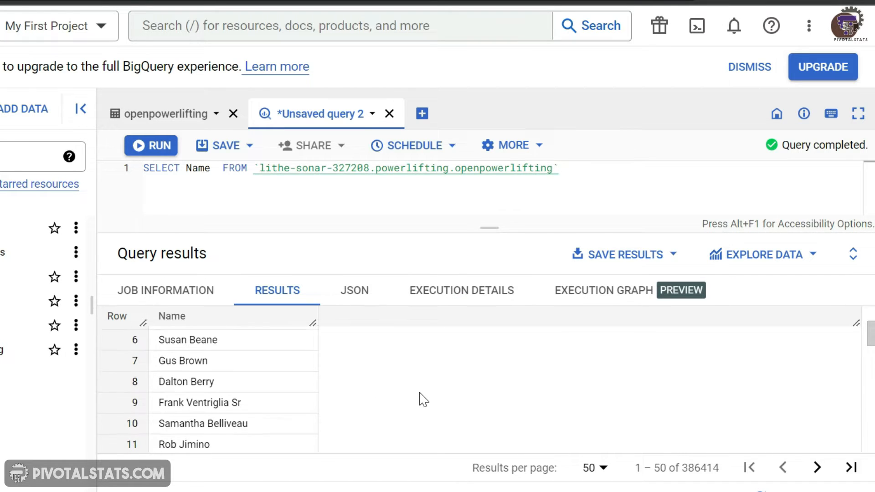
scroll(423, 399, "up", 5)
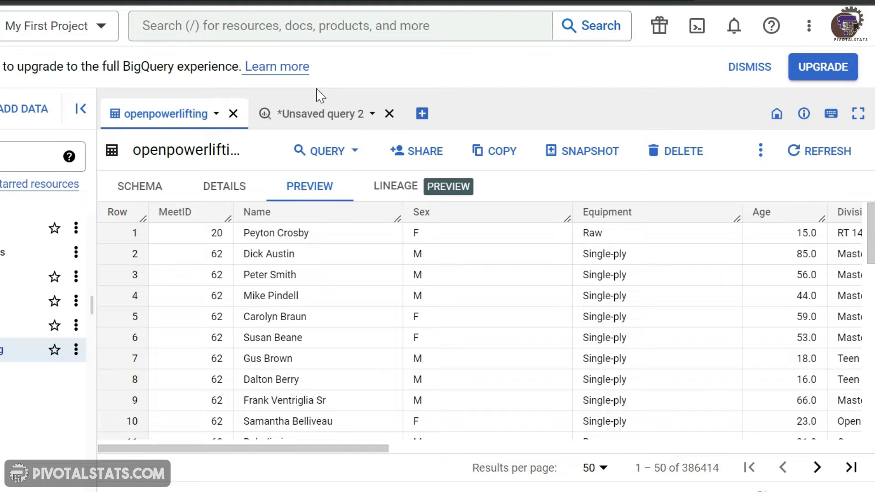
- Add the Equipment and Age columns after Name in the SELECT list and run the query
left_click(313, 113)
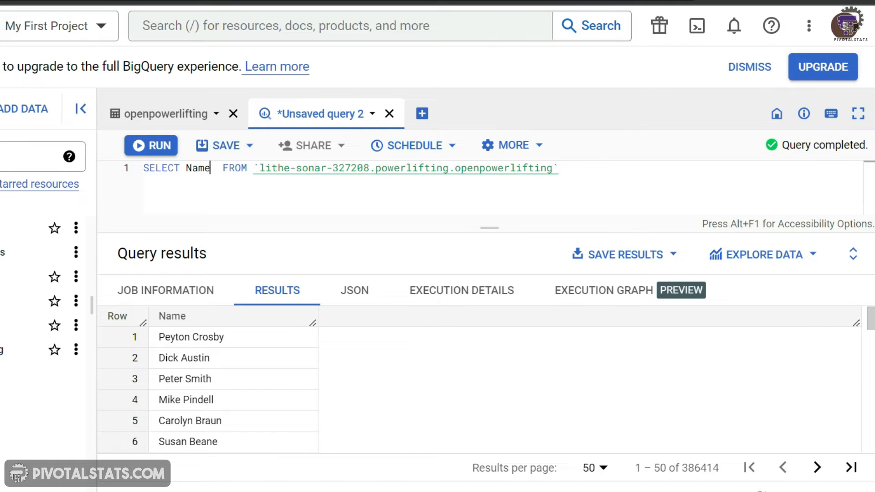
left_click(212, 168)
type(", ")
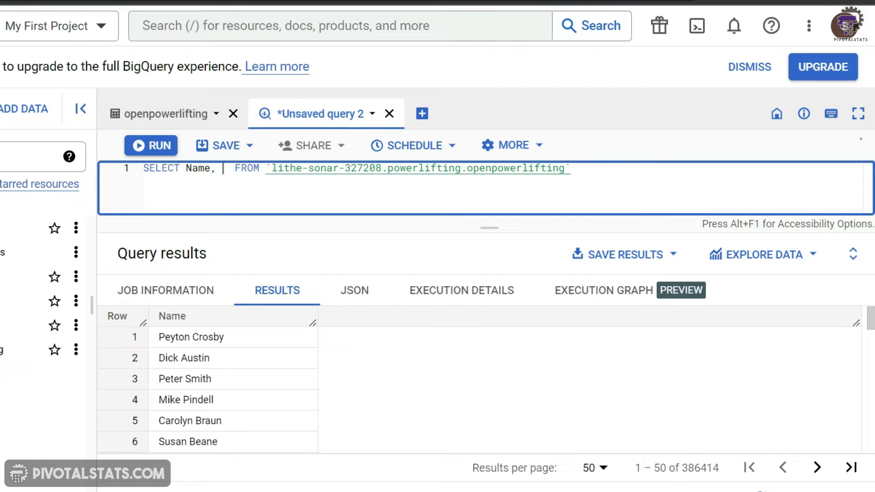
type("Equipment, Age")
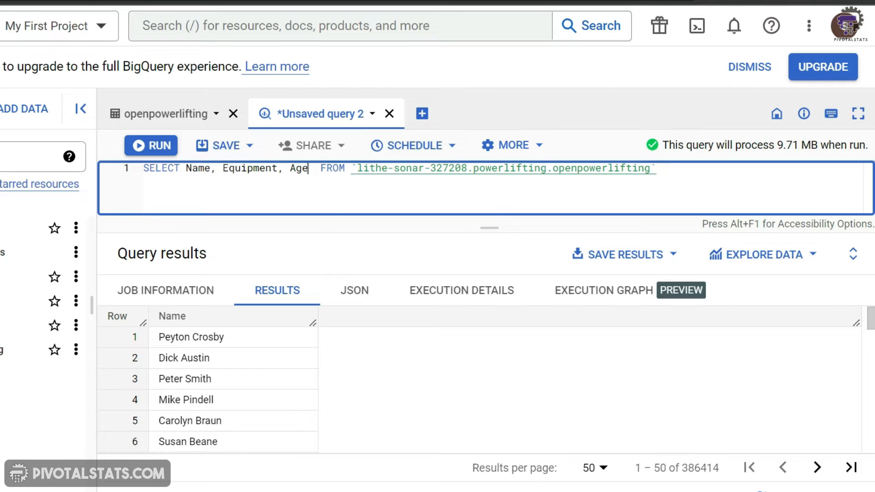
left_click(342, 195)
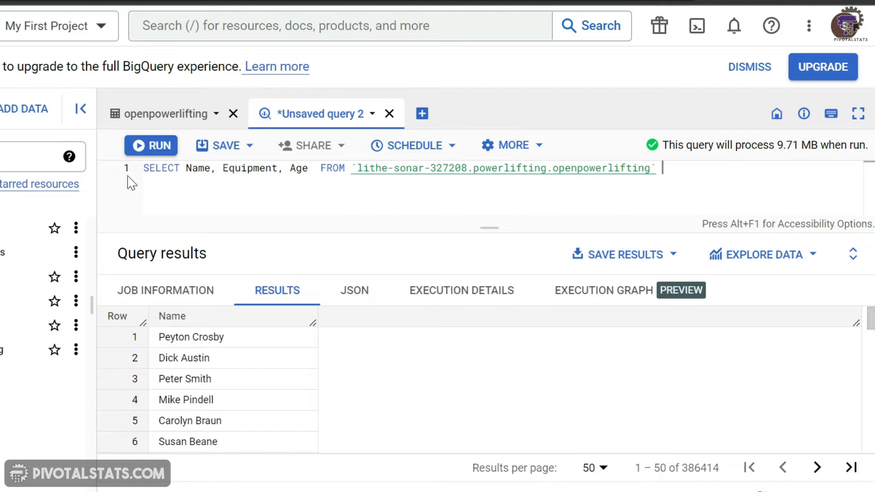
left_click(157, 147)
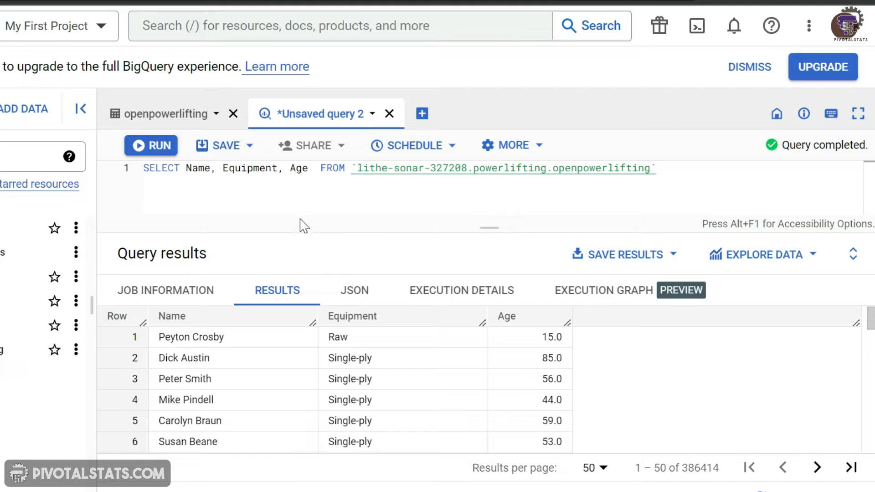
- Replace the Name, Equipment, Age column list in the query with * to select all columns
left_click_drag(308, 168, 186, 169)
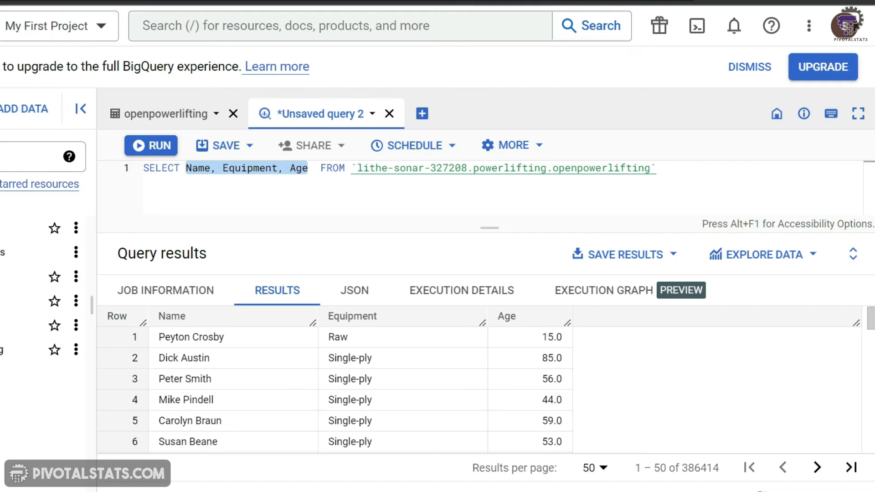
left_click(308, 168)
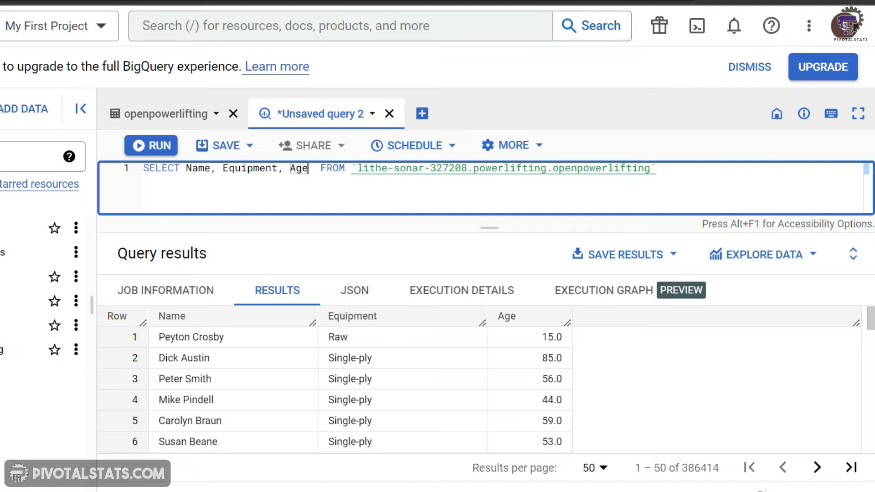
left_click_drag(308, 169, 186, 168)
key("BackSpace")
type("*")
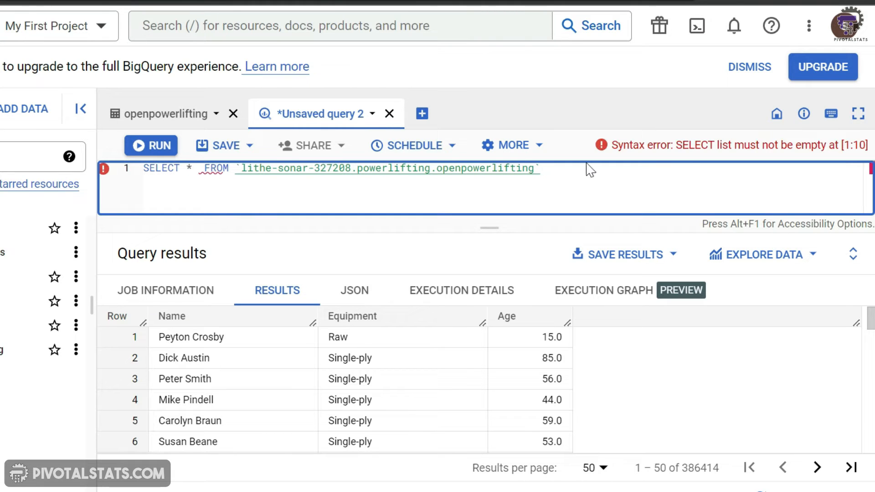
left_click(584, 172)
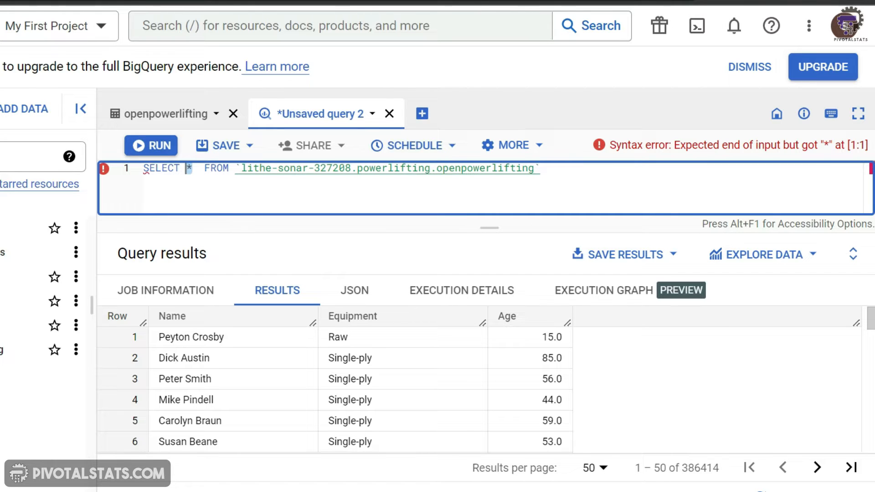
- Change the query to select only the Equipment column, run it and look through the returned rows
type("Equip")
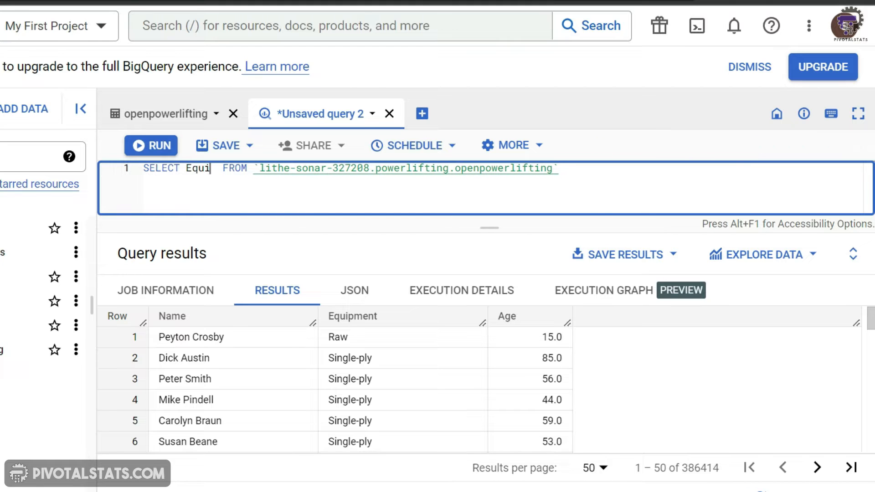
type("ment")
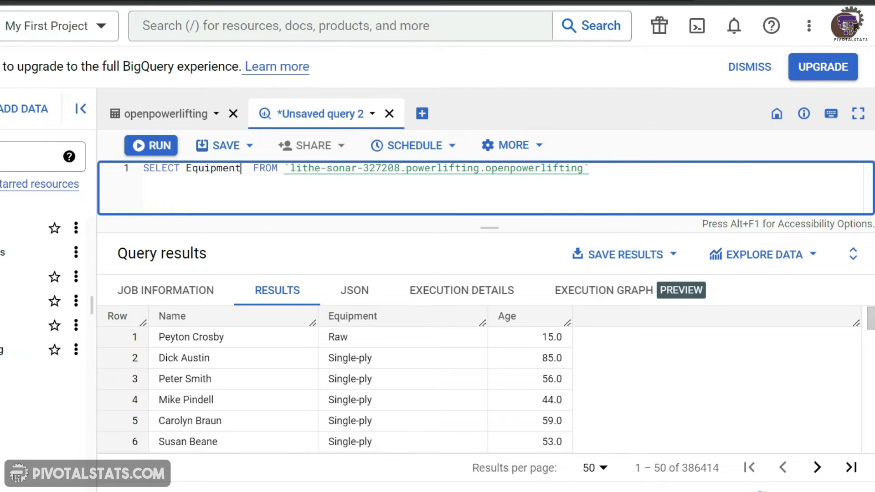
left_click(600, 175)
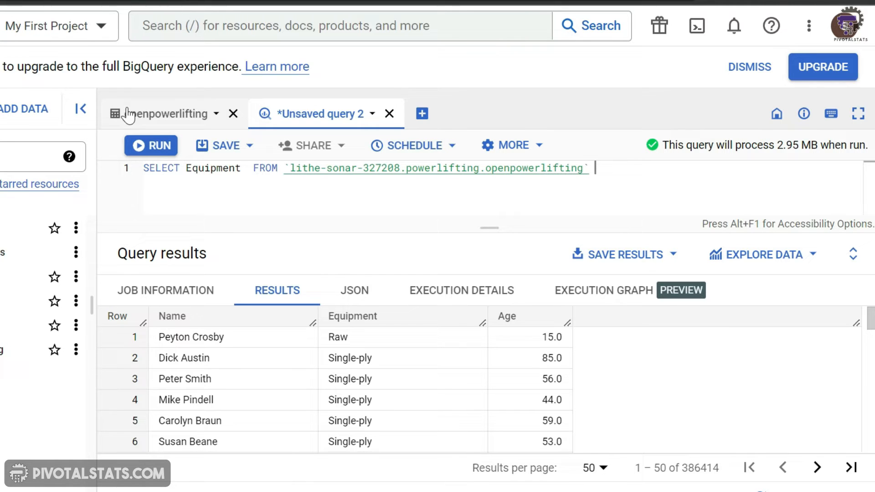
left_click(141, 145)
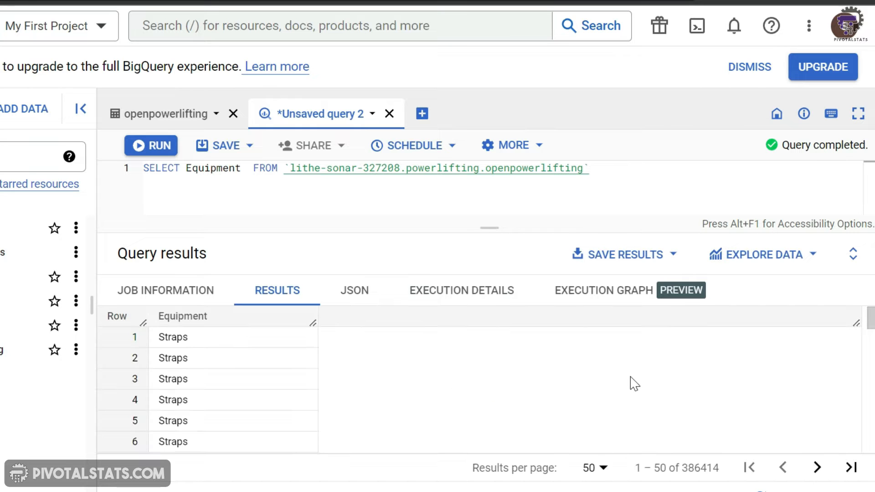
scroll(631, 377, "down", 1)
scroll(634, 384, "down", 7)
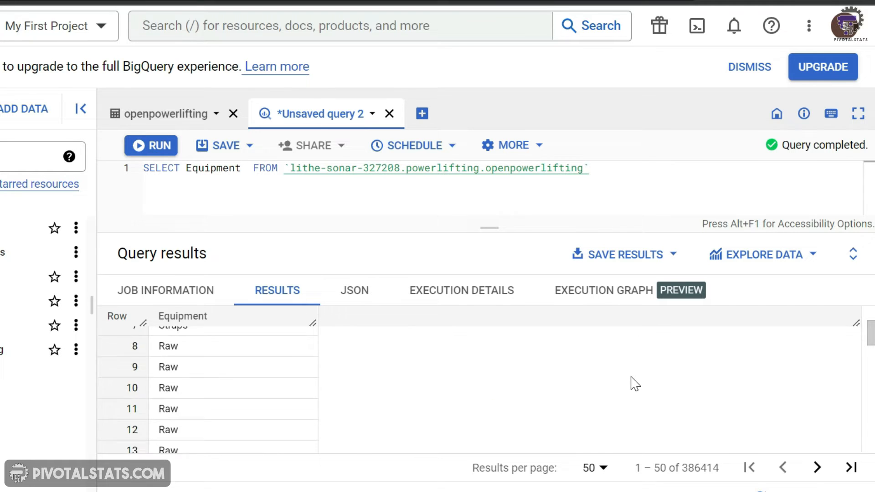
scroll(634, 384, "down", 10)
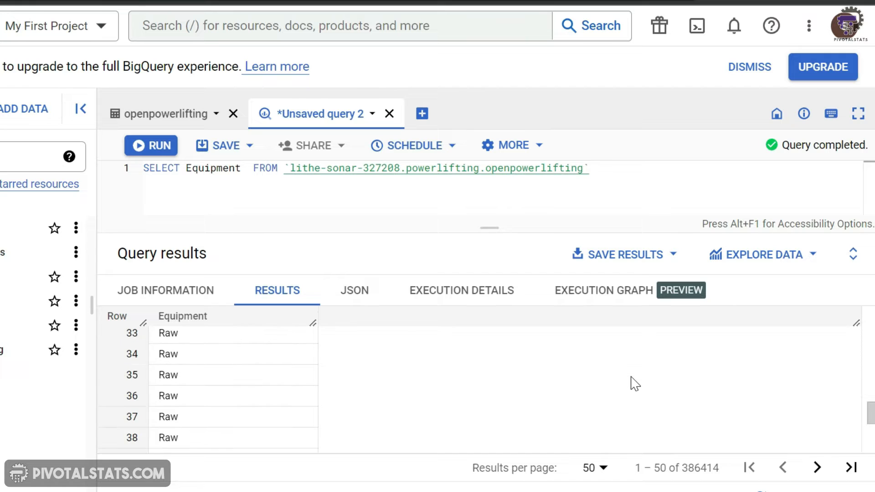
scroll(634, 384, "down", 4)
scroll(635, 384, "up", 20)
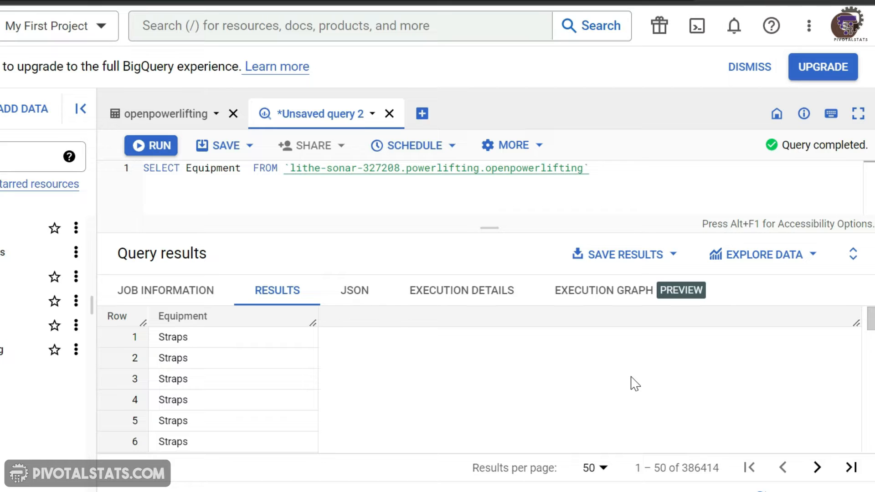
- Add the Distinct keyword before Equipment in the SELECT statement and run the query
left_click(185, 168)
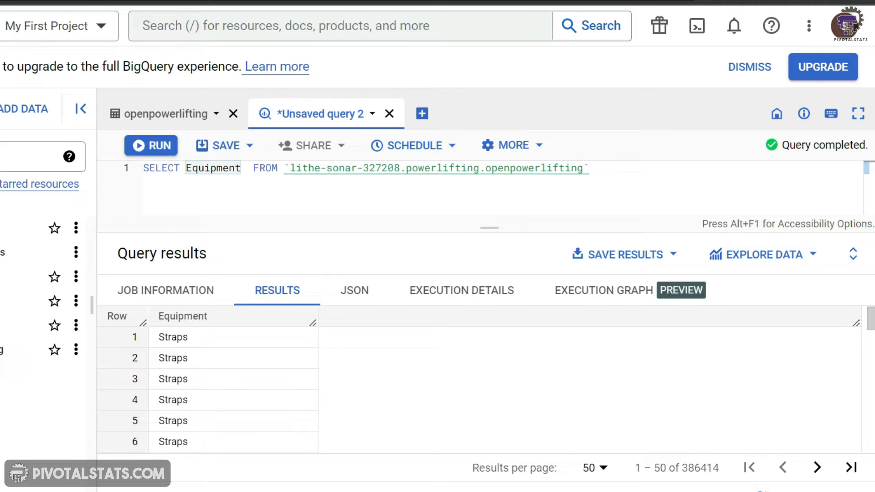
type("Disc")
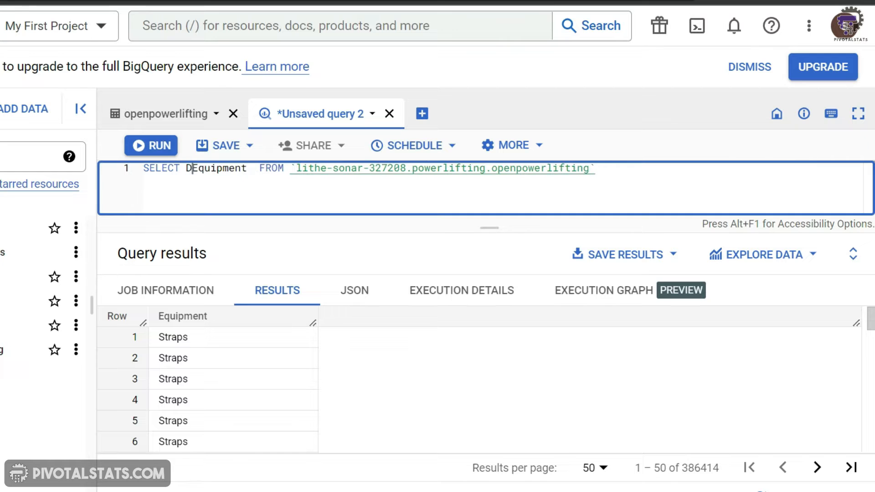
key("BackSpace")
type("tinct")
key("ctrl+Return")
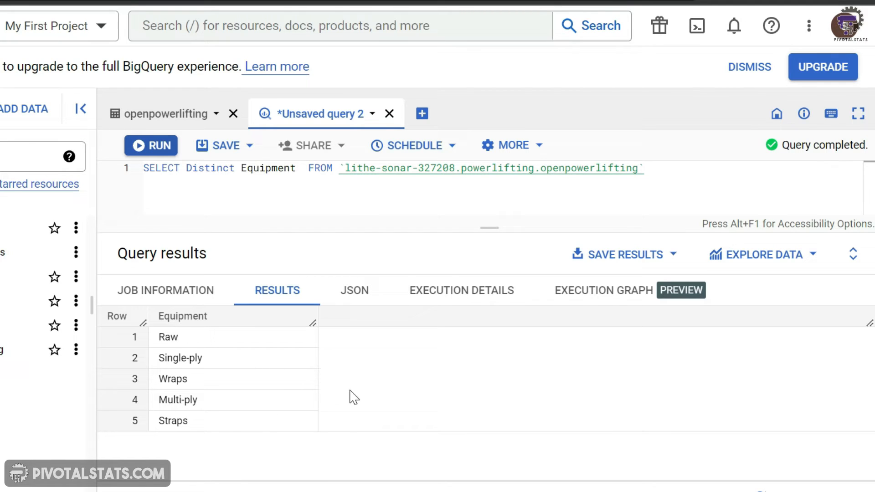
- Add the Sex column after Equipment in the SELECT Distinct query, run it and look through the returned combinations
left_click(267, 169)
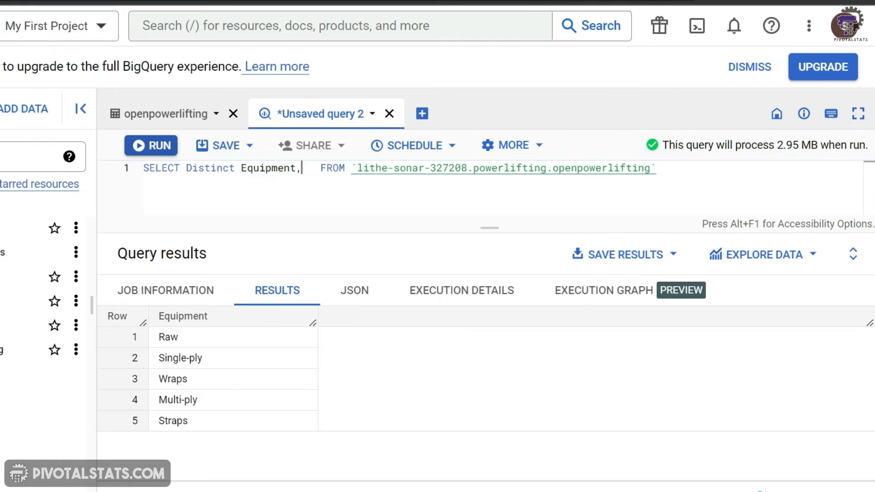
type("Sex")
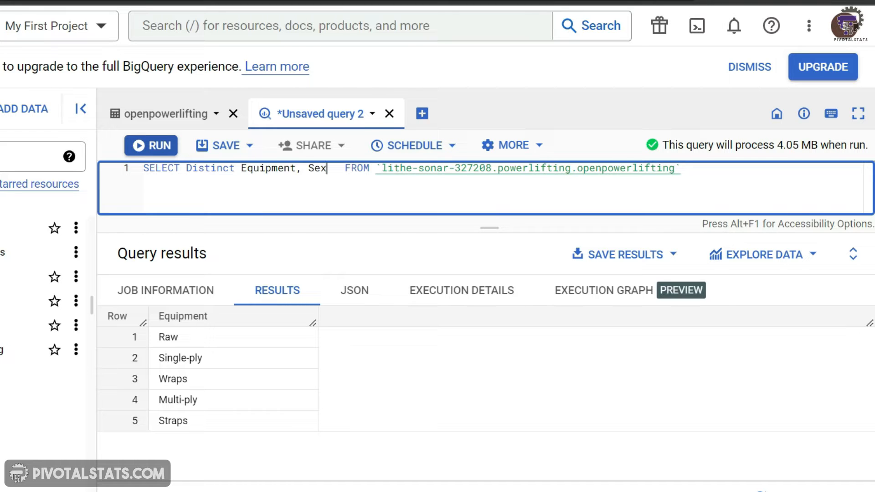
left_click(149, 145)
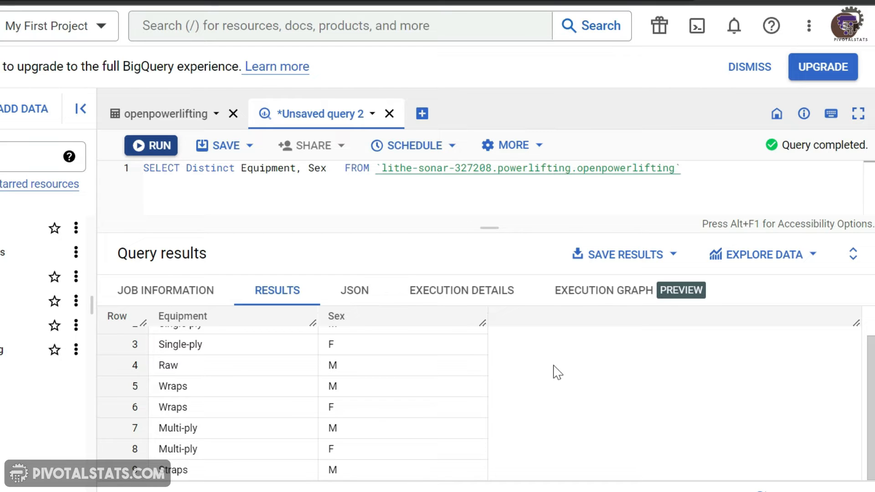
scroll(638, 370, "up", 2)
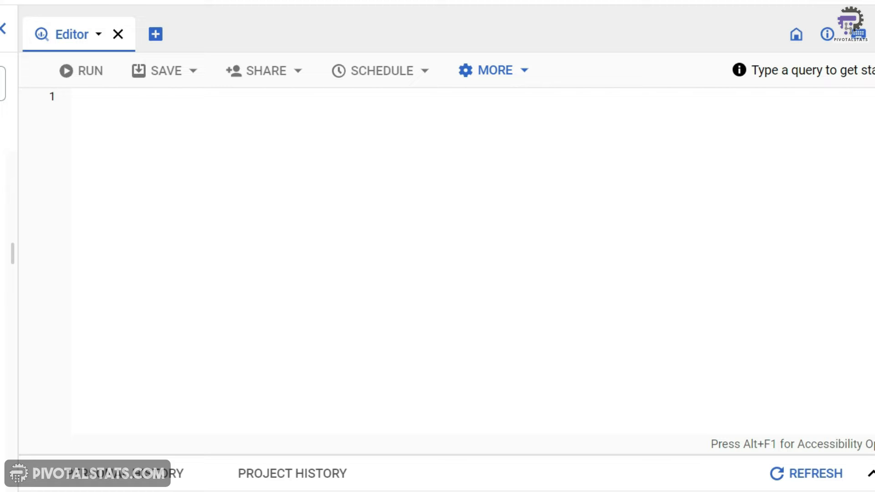
- Write a select * query from the lithe-sonar-327208.powerlifting.openpowerlifting table in the empty query editor
left_click(322, 140)
type("select * from")
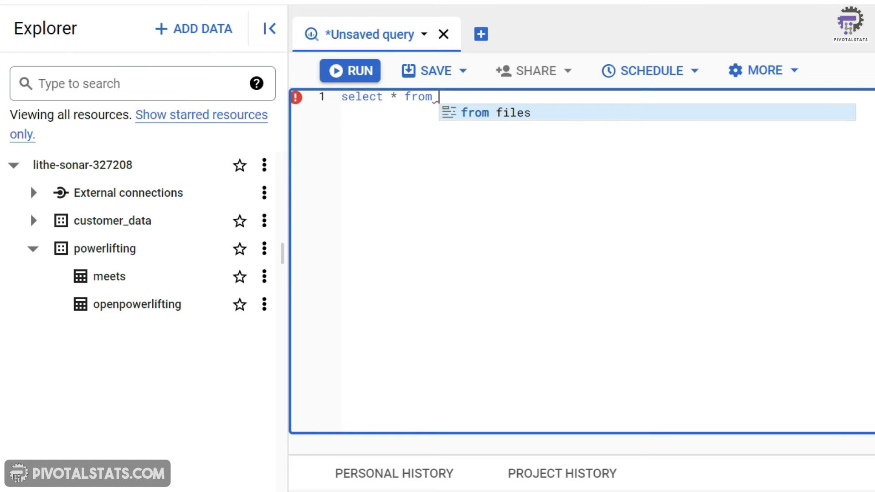
type("lithe")
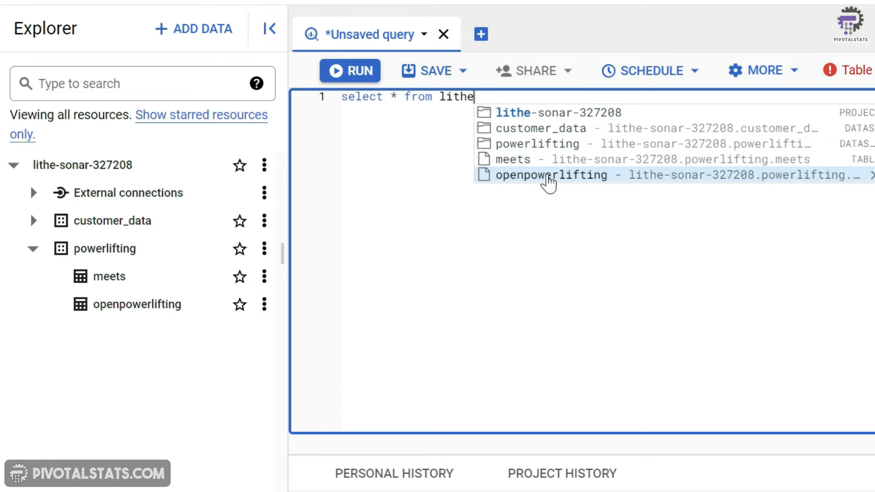
left_click(557, 177)
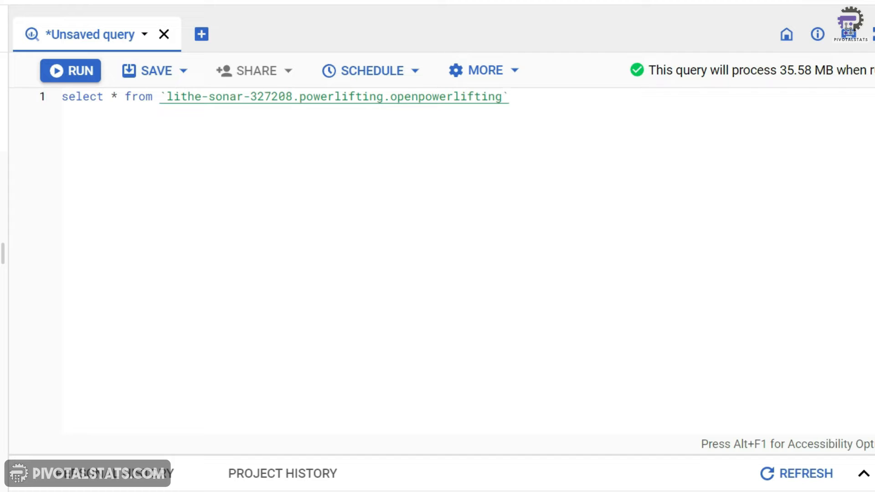
- Add a where clause on a new line that filters the rows to Age < 30, and run the query
key("Return")
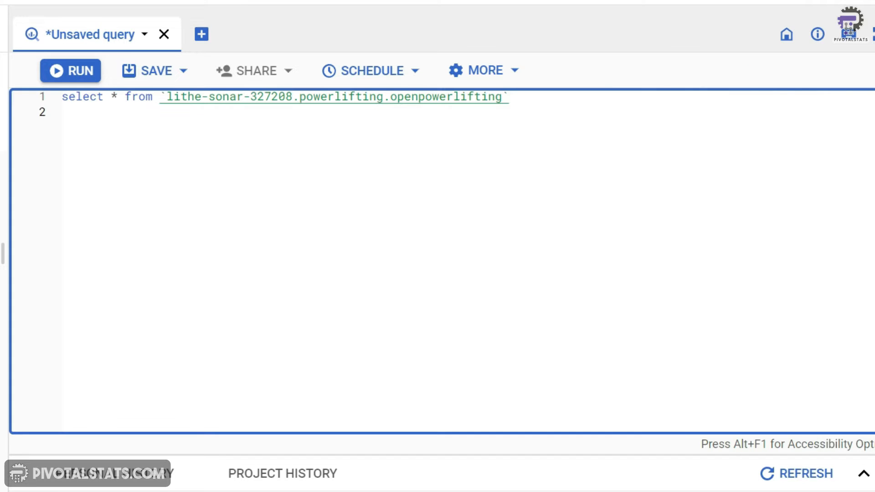
type("where Age > 25")
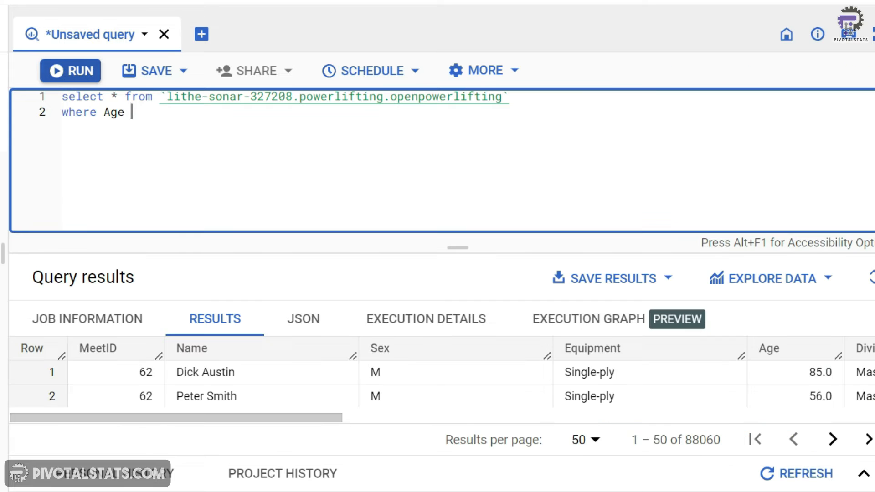
type("< 30")
left_click(61, 69)
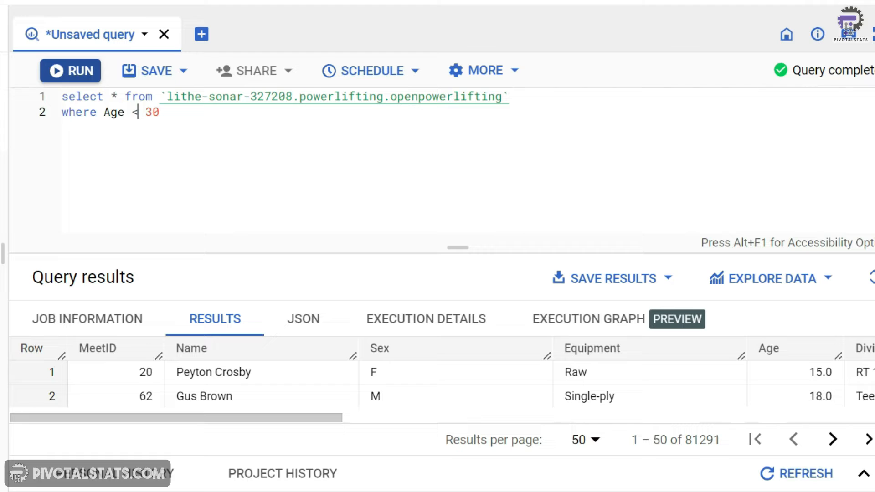
- Replace the Age condition in the where clause with Equipment <> 'Raw' and run the query
key("End")
key("BackSpace")
key("BackSpace")
key("BackSpace")
key("BackSpace")
key("BackSpace")
key("BackSpace")
key("BackSpace")
key("BackSpace")
type("Equipment <> 'Raw'")
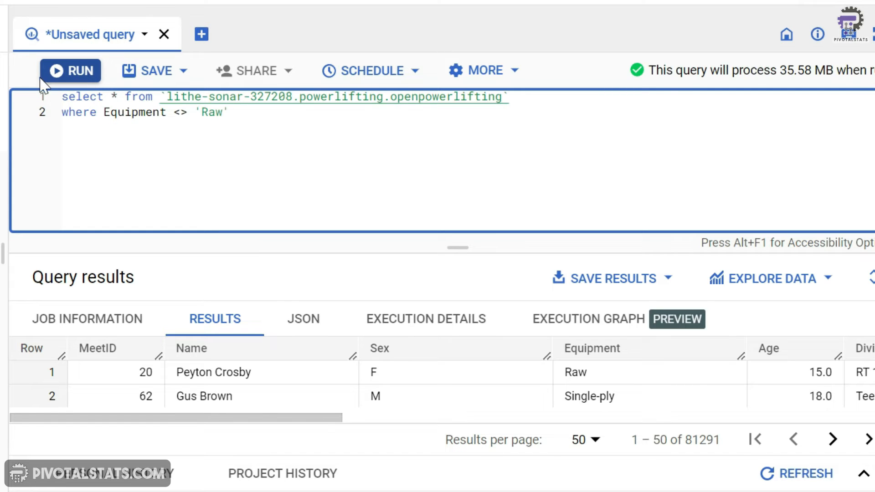
left_click(73, 79)
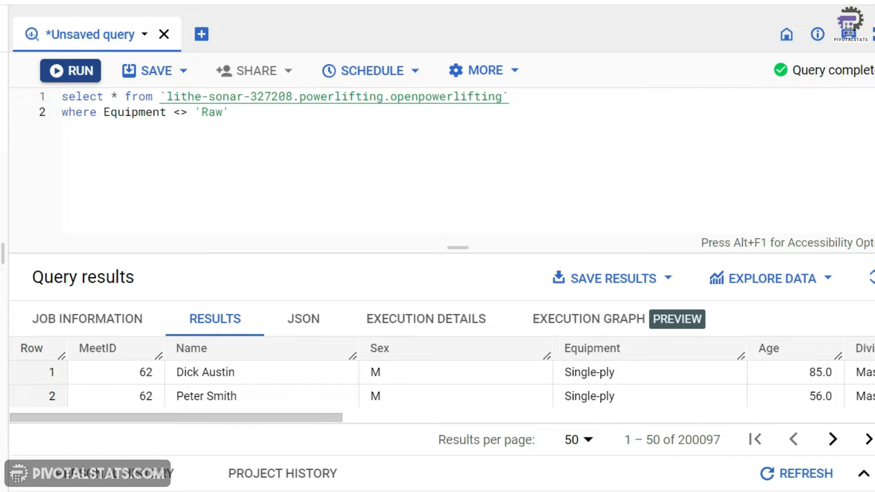
- Change the where condition to Equipment in ('Raw','Single-ply') and run the query
left_click_drag(230, 113, 173, 113)
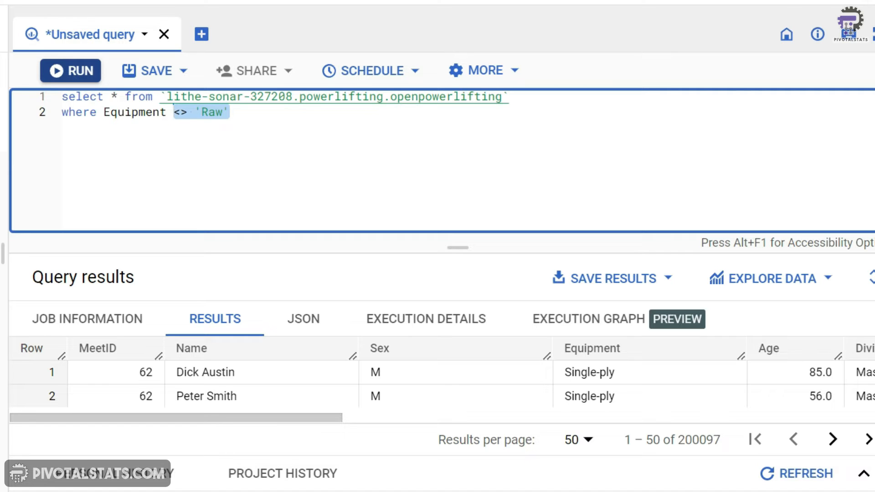
type("in")
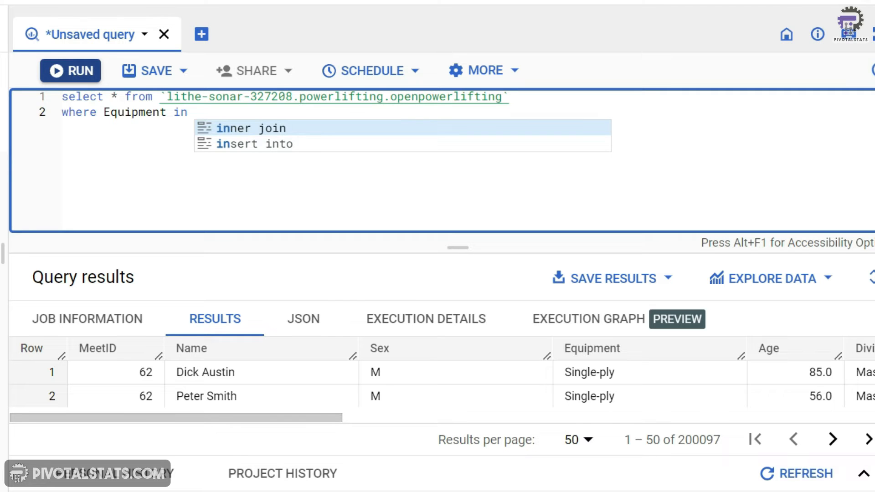
type(" (")
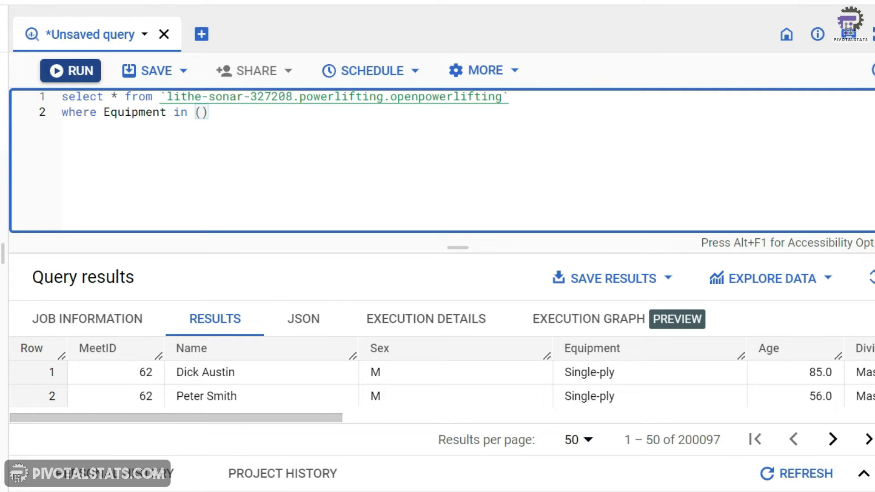
type("'Ra")
type("w'")
type(",")
type("'")
type("Single-ply")
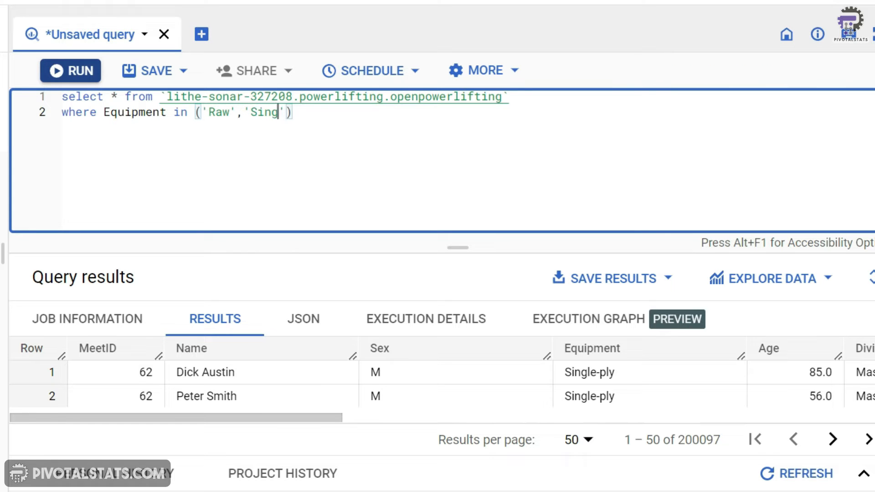
key("ctrl+Return")
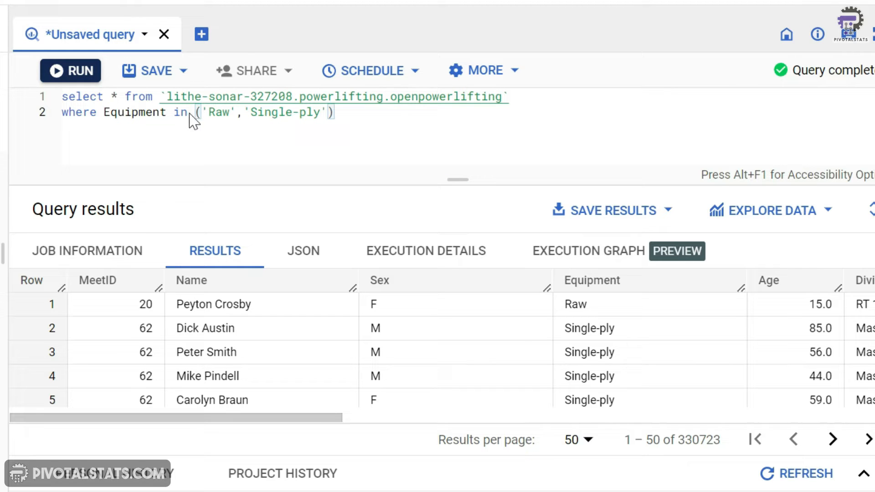
- Change 'Raw' to lowercase 'raw' in the Equipment in list and run the query to test case sensitivity
left_click(215, 113)
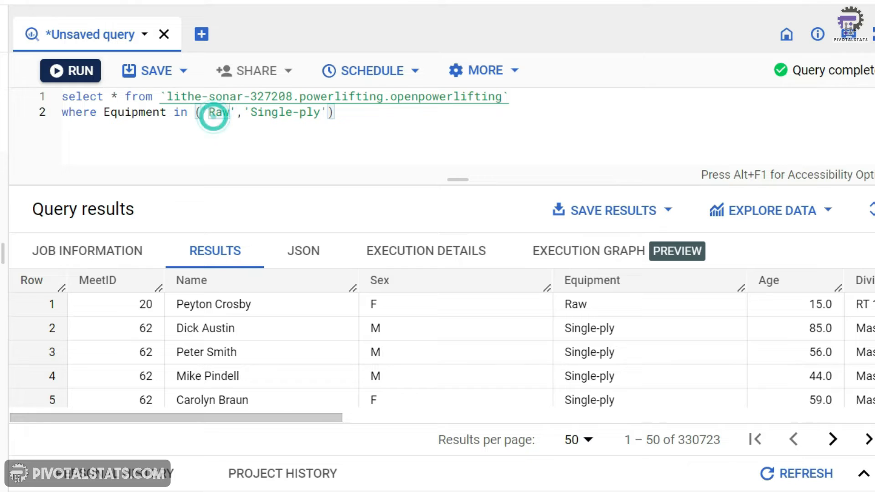
key("shift+Left")
type("r")
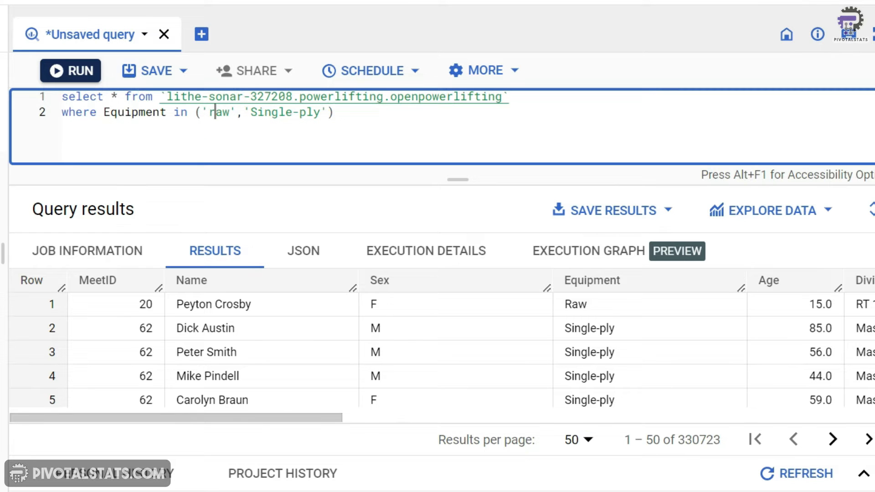
key("Right")
key("Right")
key("Right")
key("Right")
key("Right")
key("Right")
key("Right")
key("Right")
key("Right")
key("Right")
key("Right")
key("Right")
key("Right")
key("Right")
key("Right")
key("Right")
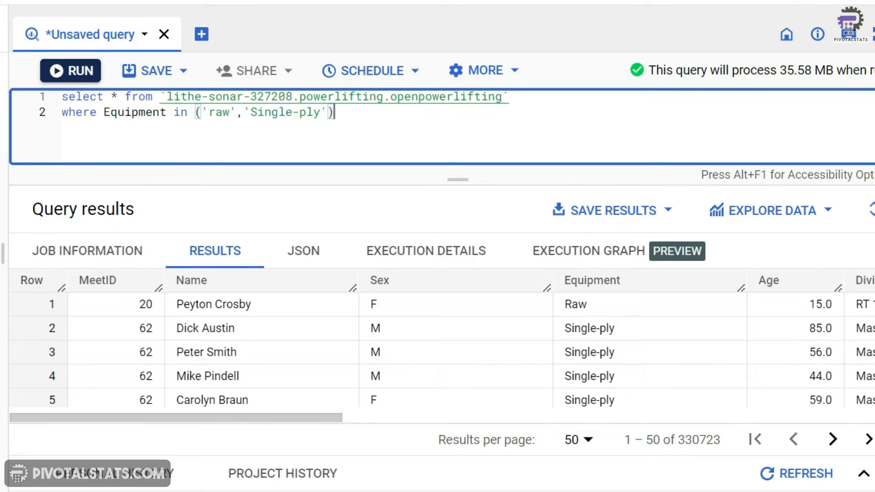
left_click(80, 77)
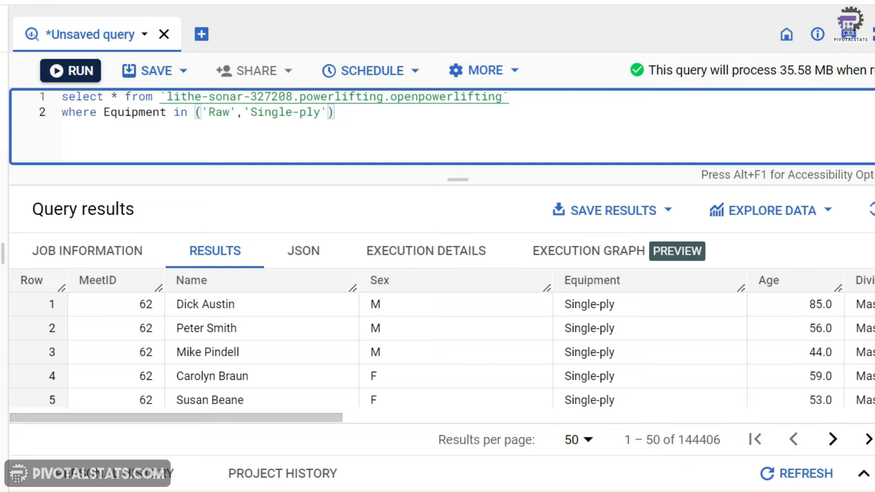
- Extend the where clause with or Division = 'Master 51+' and run the query
left_click_drag(267, 419, 378, 429)
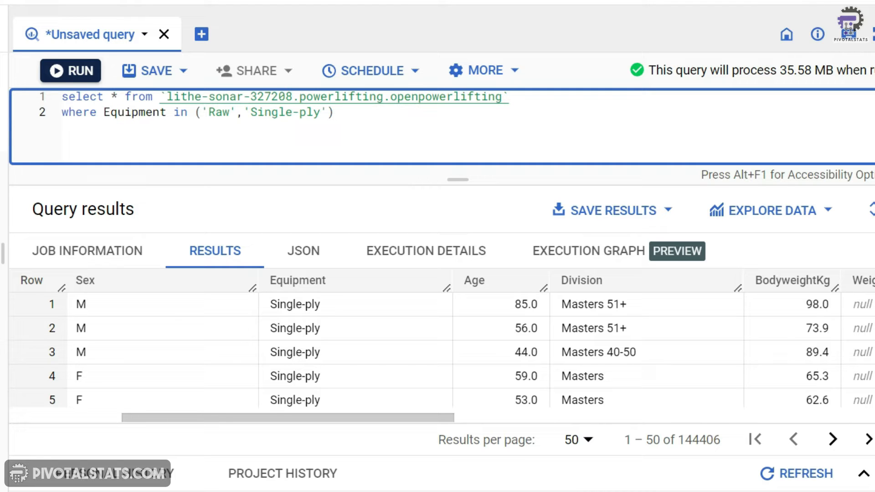
type("or Division = ")
type("'Master 51")
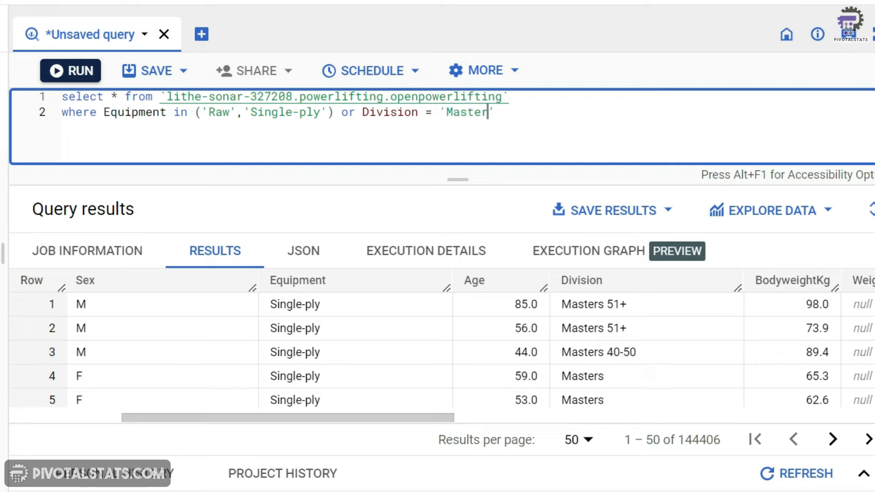
type("+'")
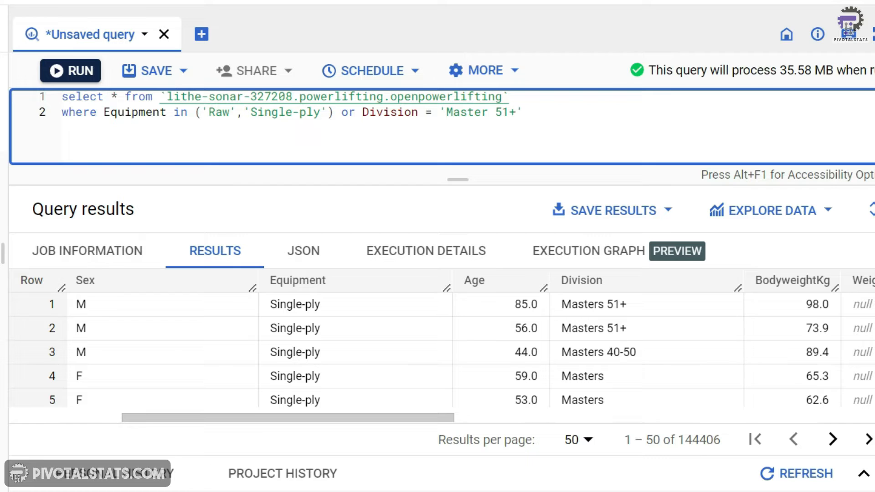
left_click(72, 69)
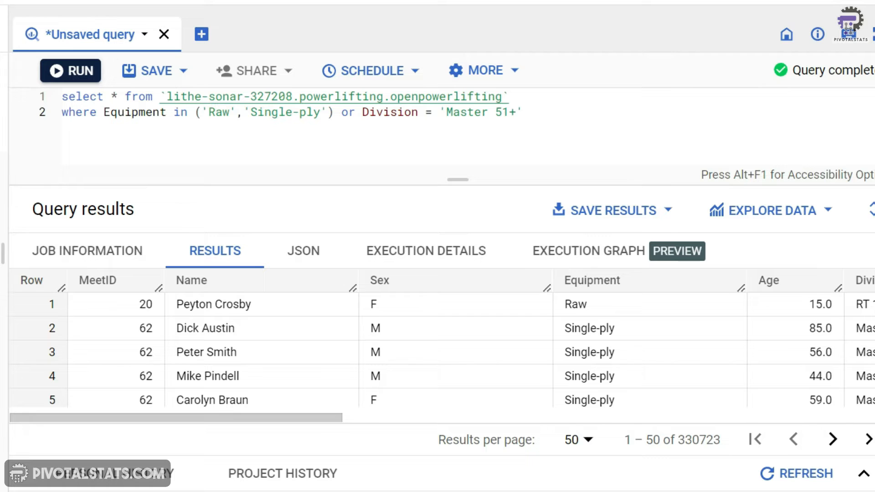
- Replace the or operator between the Equipment and Division conditions with and, and run the query
double_click(348, 112)
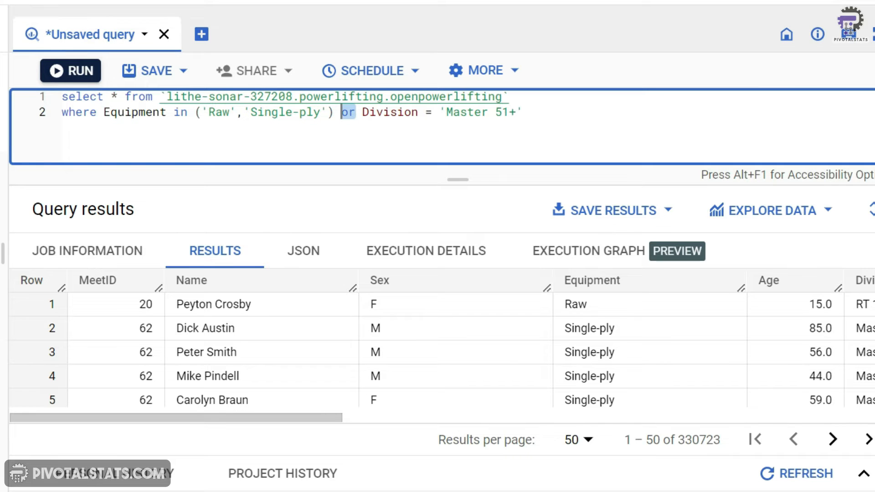
type("and")
key("ctrl+Return")
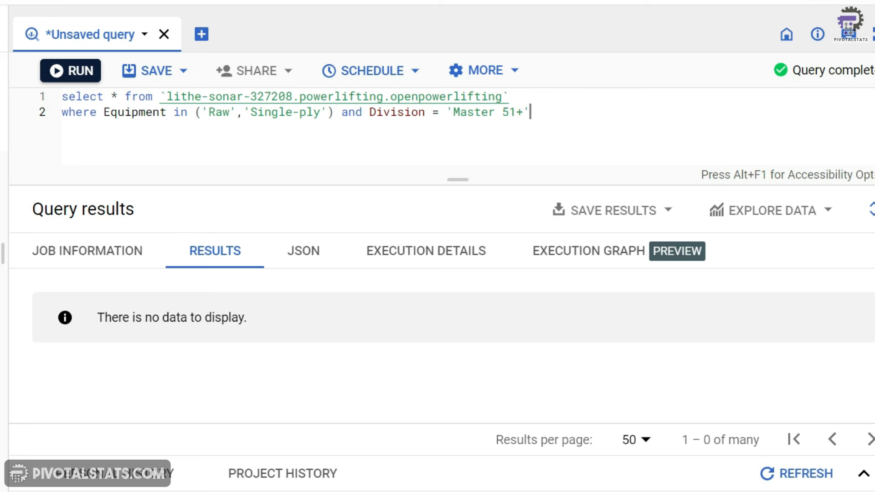
- Switch the operator between the Equipment and Division conditions back to or and rerun the query
double_click(351, 112)
type("or")
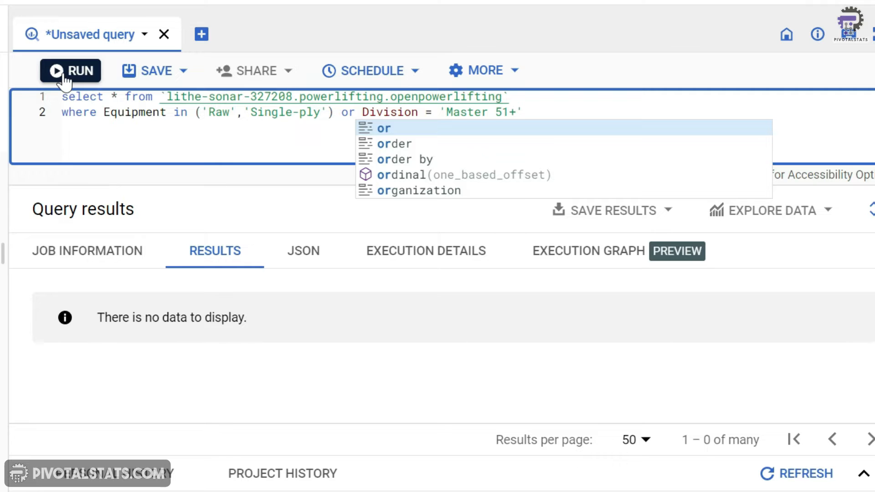
left_click(64, 73)
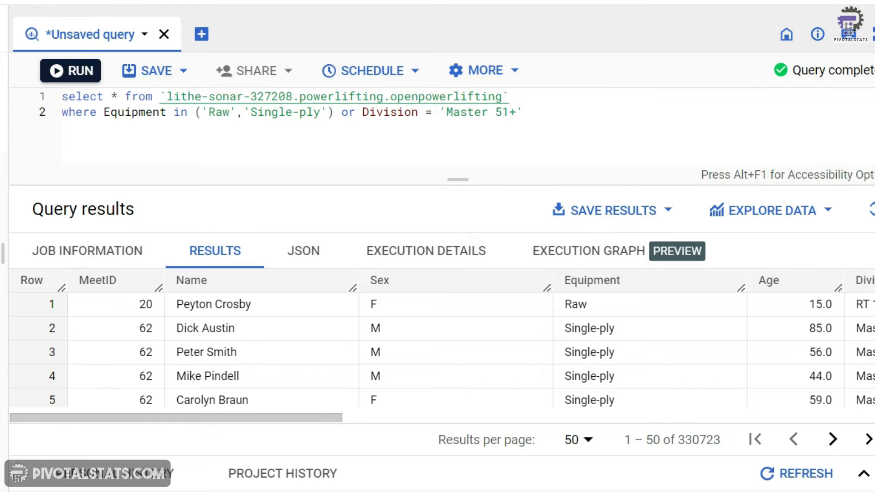
- Add an order by Name clause on a new line below the where clause and run the query
left_click(552, 104)
key("Return")
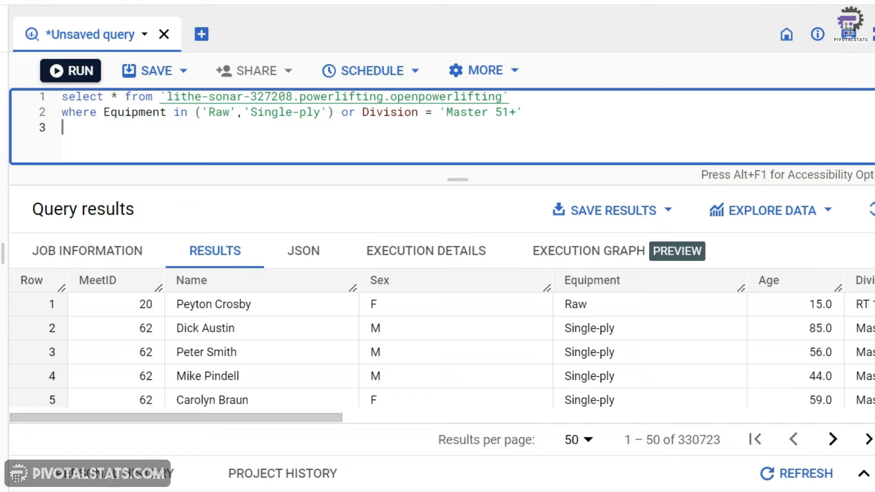
type("order by Name")
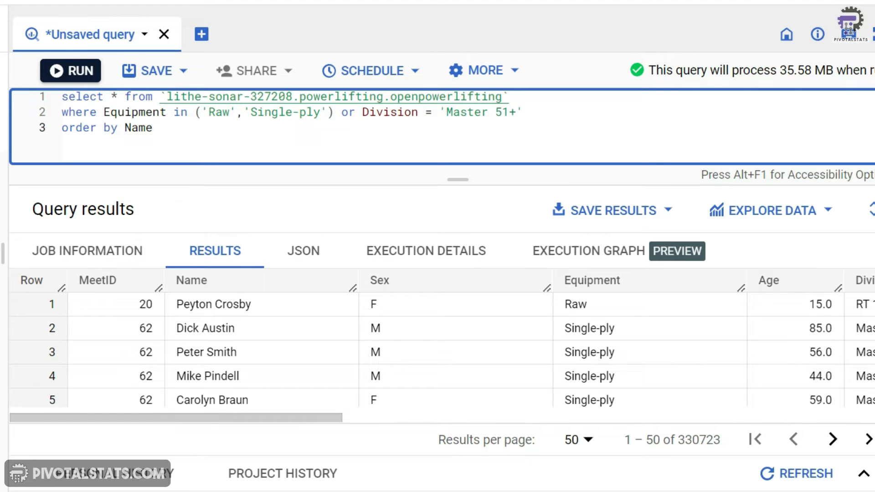
left_click(71, 79)
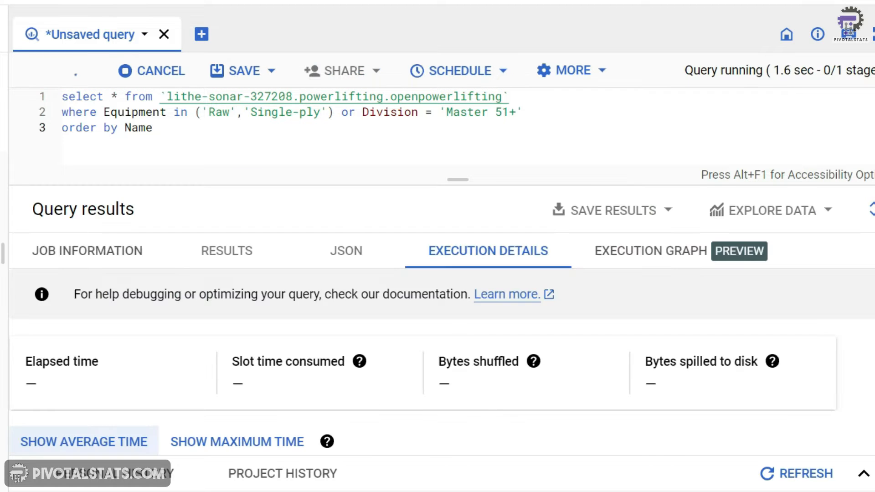
- Sort the names in descending order by adding desc to the order by clause, and run the query
left_click(266, 137)
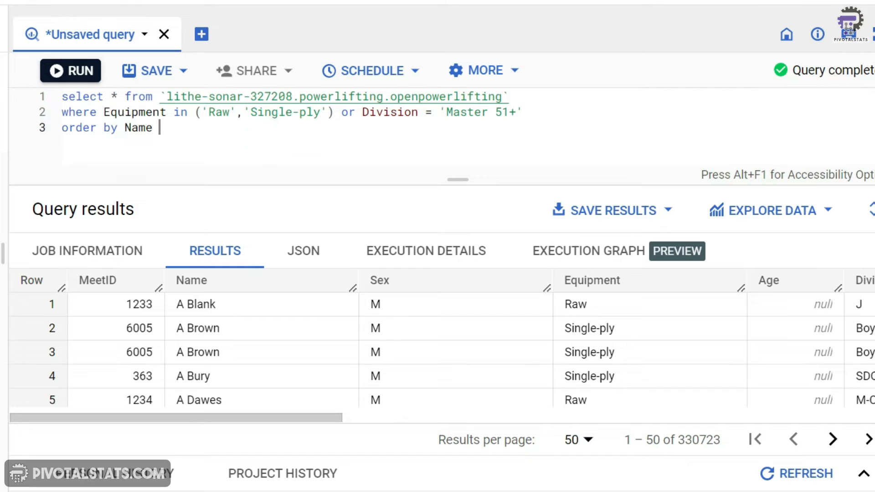
type("desc")
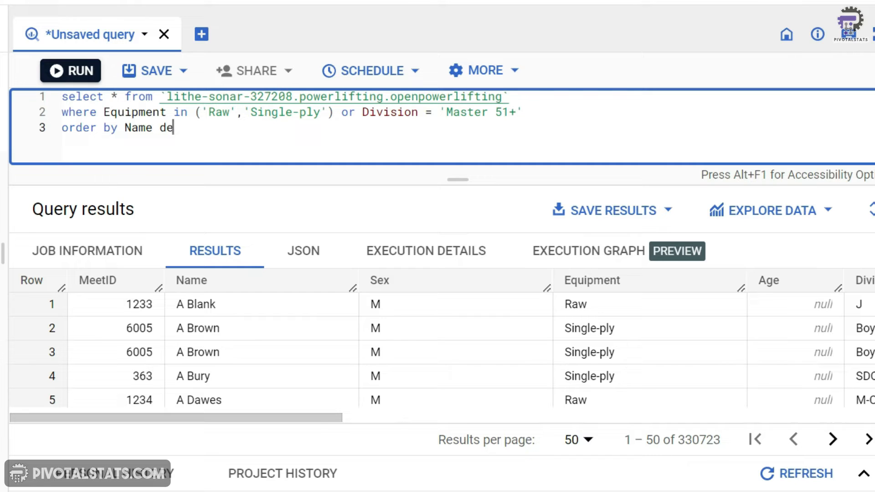
left_click(78, 72)
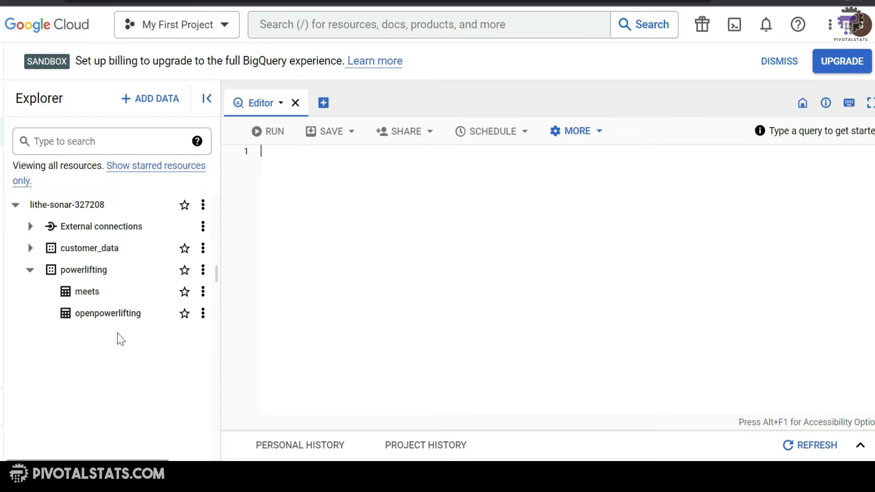
- Write a new query that selects Name from the powerlifting.openpowerlifting table
left_click(285, 157)
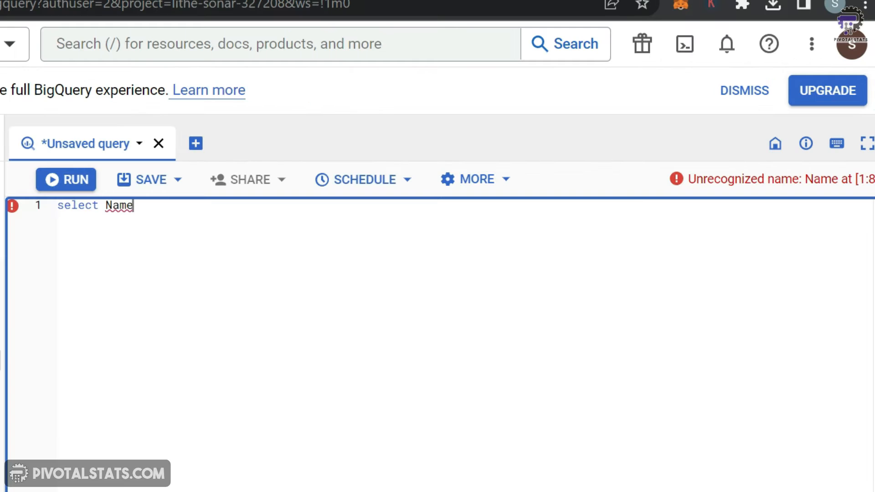
type("from lithe")
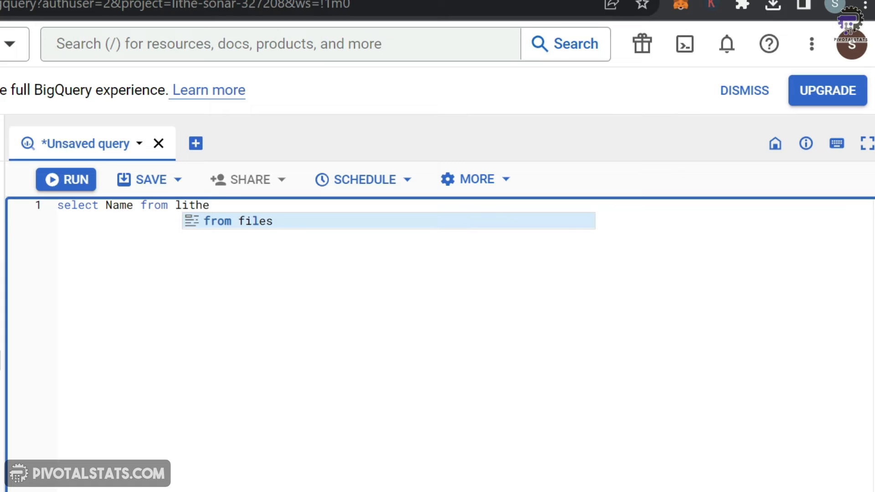
key("Up")
key("Down")
key("Return")
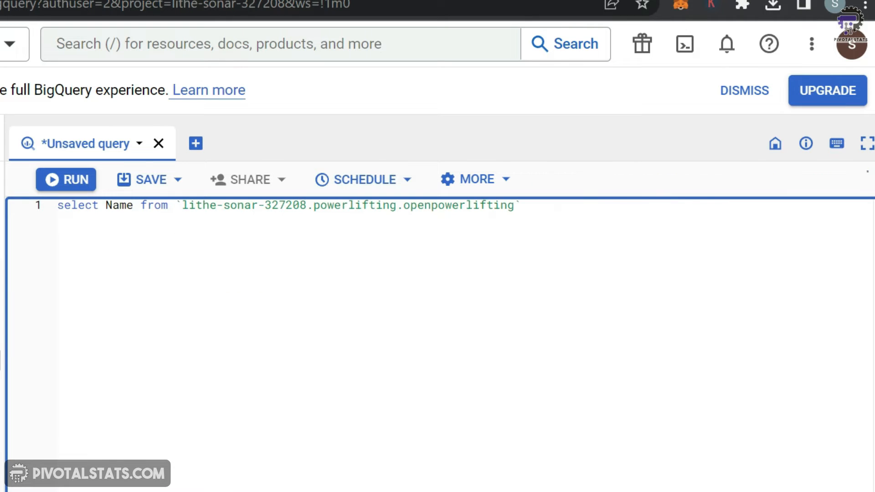
- Add a where clause on a new line filtering for Equipment = 'Raw'
key("Return")
type("where equ")
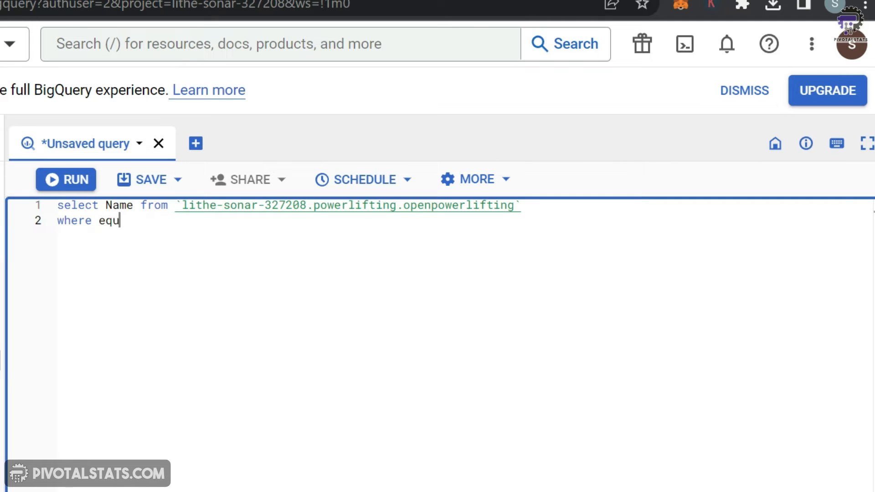
key("Return")
type("= 'Raw'")
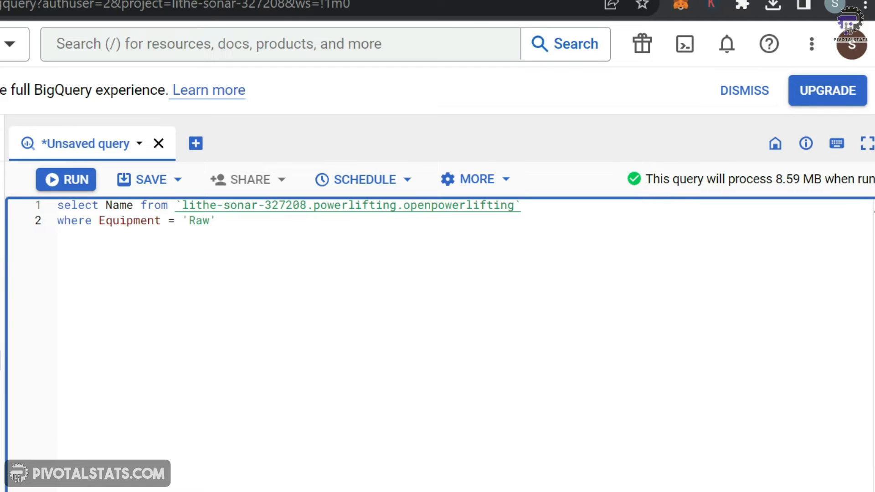
- Add limit 10 on a new line below the where clause, run the query and look through the returned rows
key("Return")
type("limit 10")
left_click(74, 186)
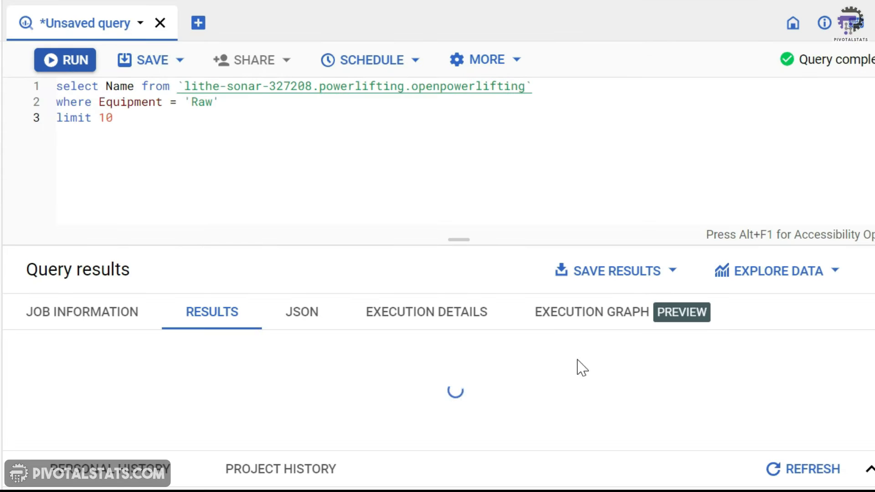
scroll(587, 371, "down", 3)
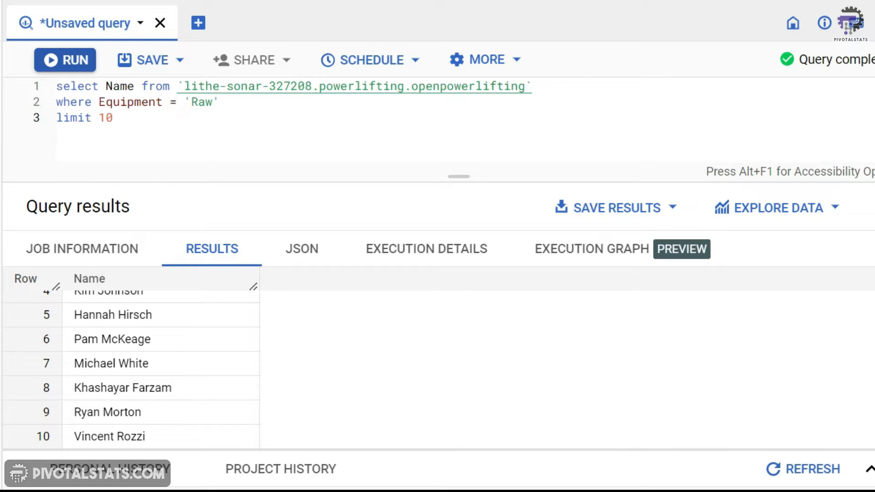
- Change the limit to 5 and rerun the query
double_click(109, 117)
type("5")
left_click(72, 60)
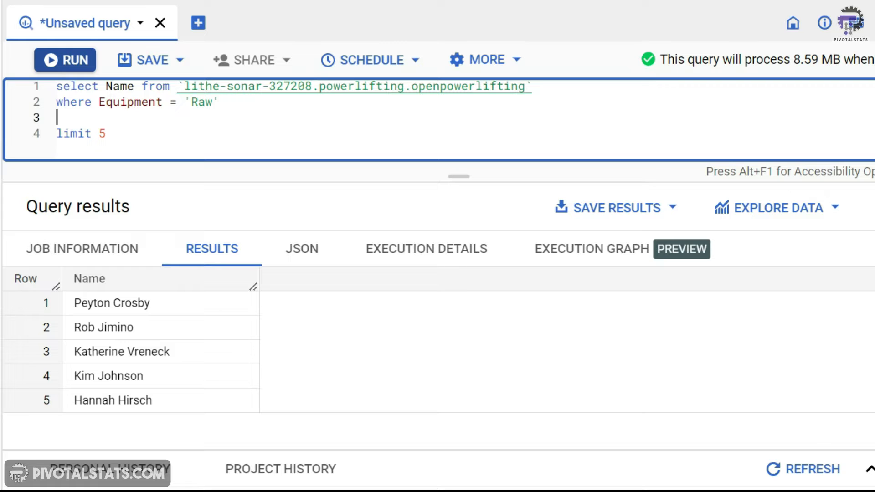
- Insert order by age desc between the where clause and the limit, and run the query
type("order")
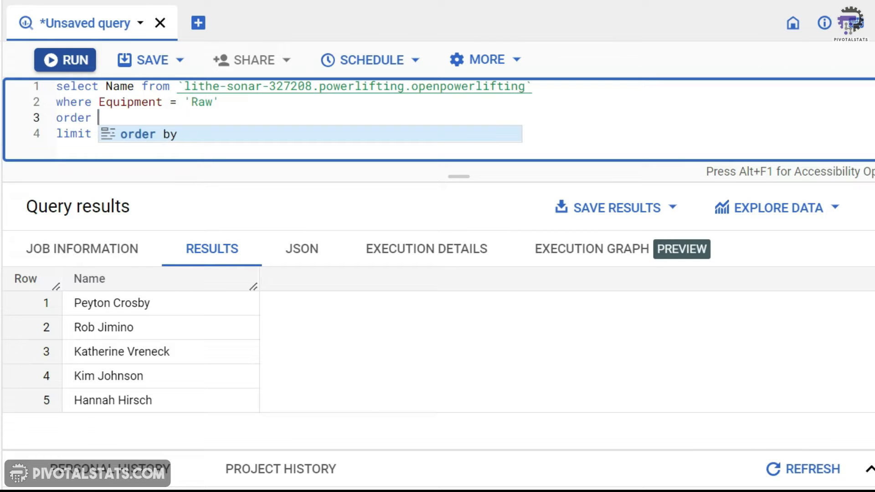
key("Tab")
type("age")
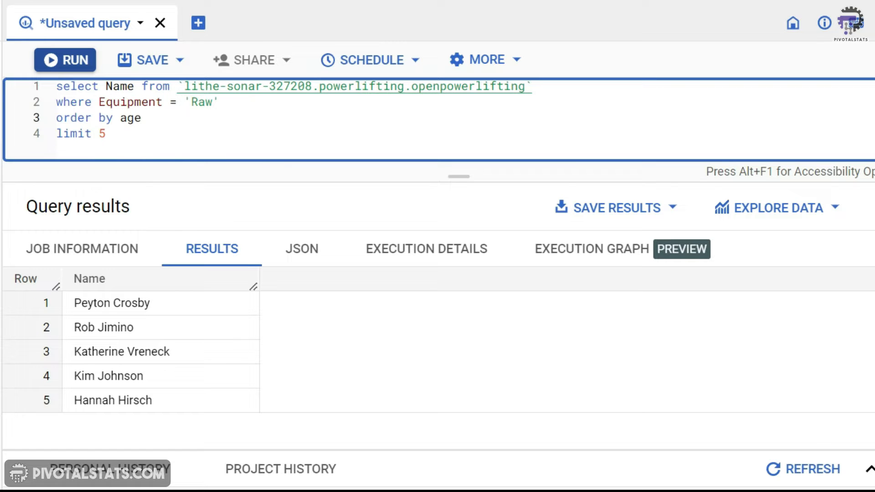
type(" desc")
key("Escape")
key("Down")
left_click(65, 61)
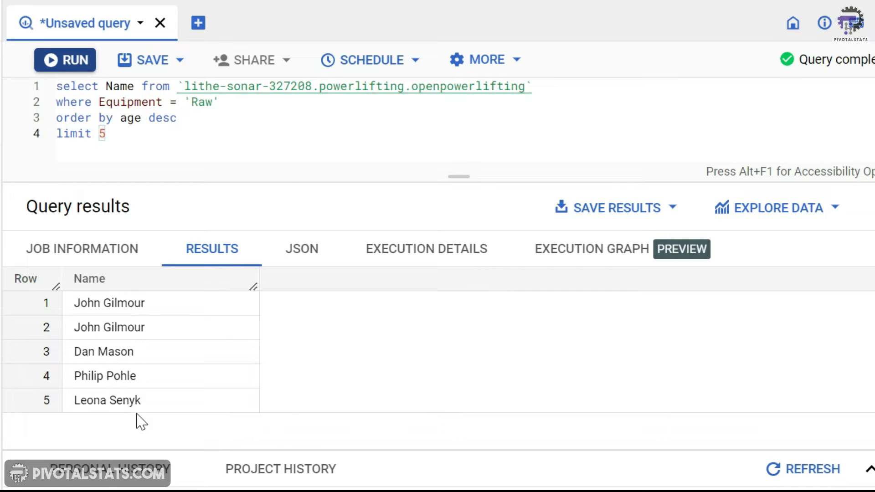
- Add the age column after Name in the select list and rerun the query
left_click(134, 86)
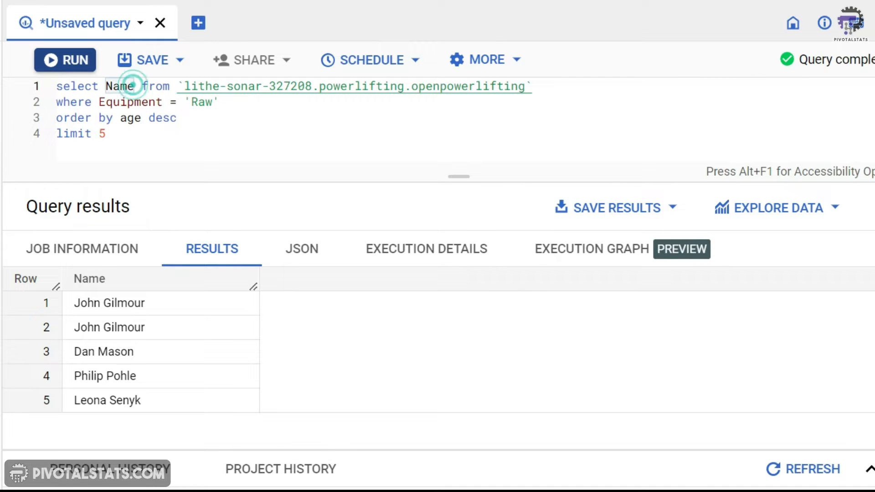
type(", age")
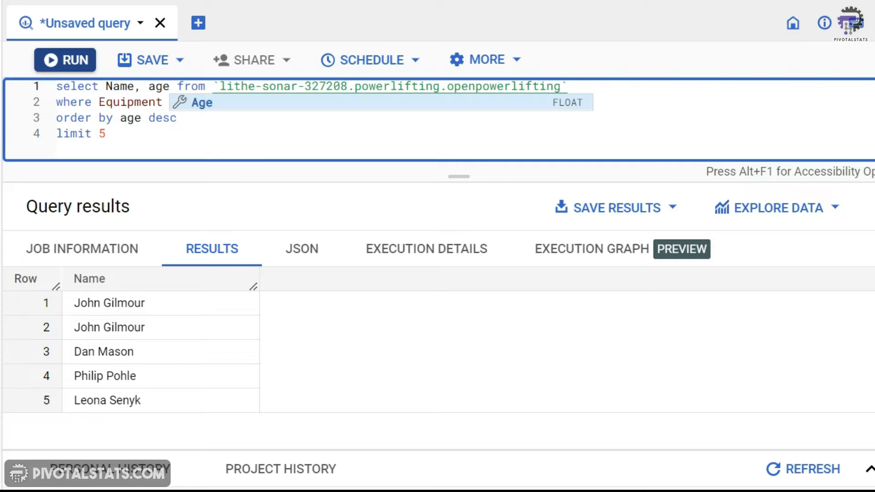
left_click(169, 131)
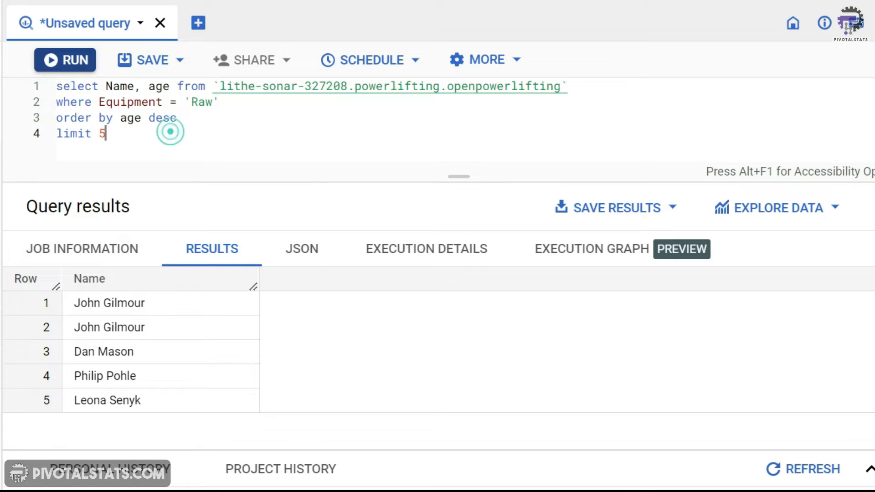
left_click(60, 62)
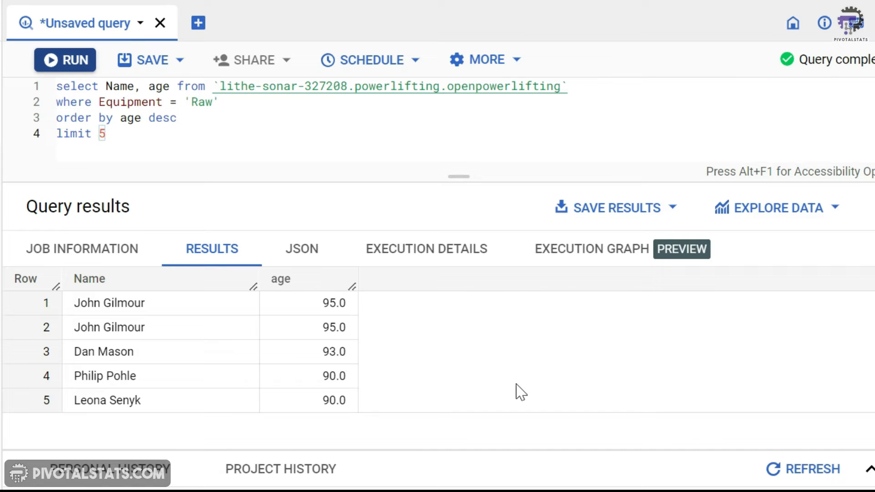
- Remove desc from the order by age clause and rerun the query
left_click(57, 86)
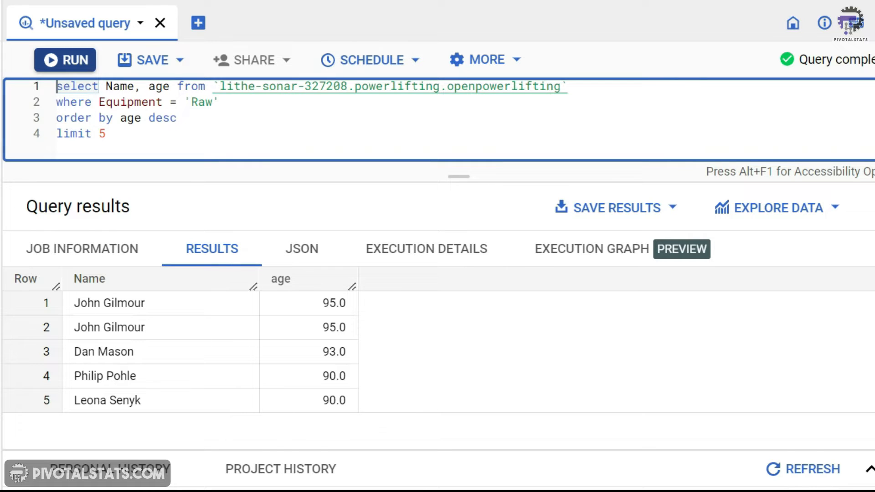
left_click(57, 103)
left_click(177, 118)
key("BackSpace")
key("BackSpace")
key("BackSpace")
key("BackSpace")
key("BackSpace")
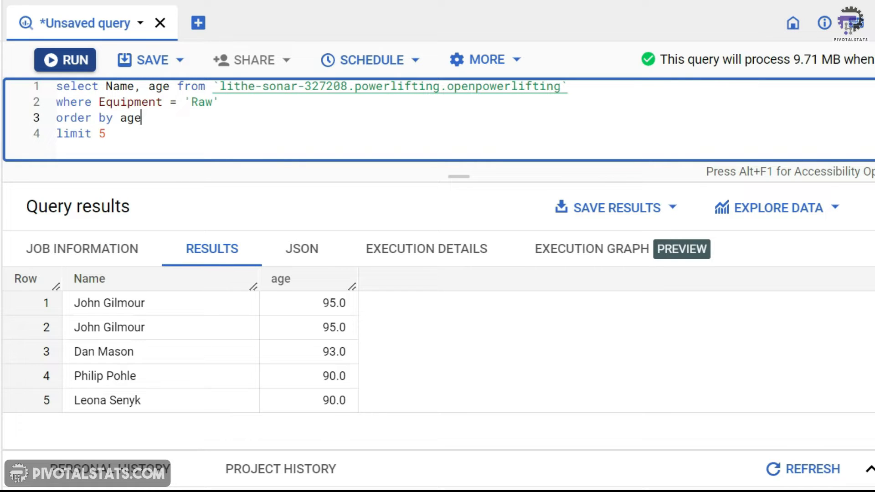
key("Down")
key("Up")
left_click(69, 61)
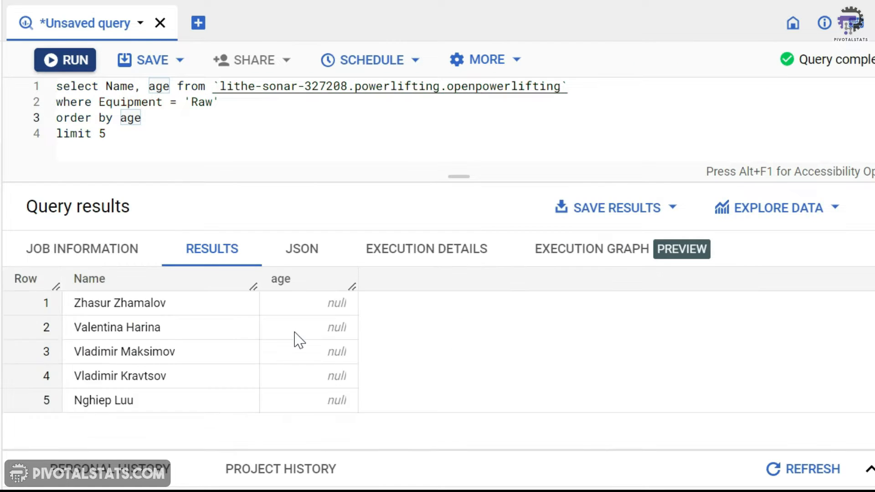
- Set the limit to 1 and enclose the whole query in parentheses to form a subquery
left_click(110, 134)
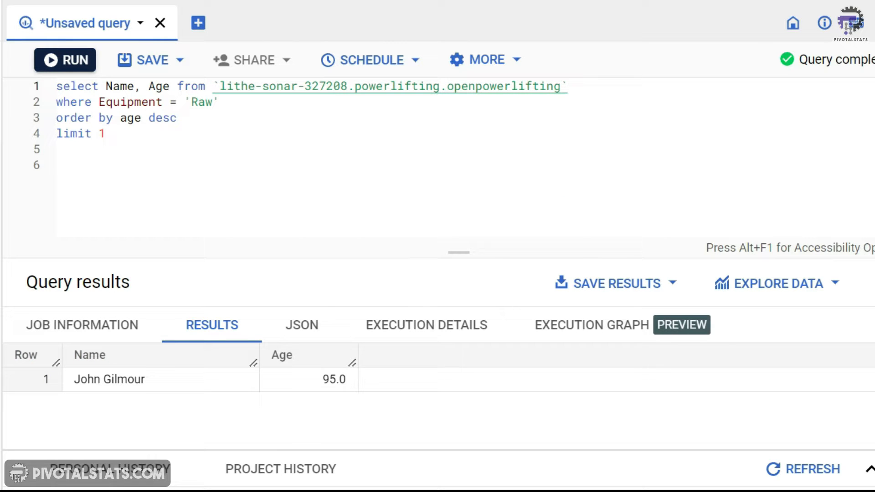
double_click(59, 91)
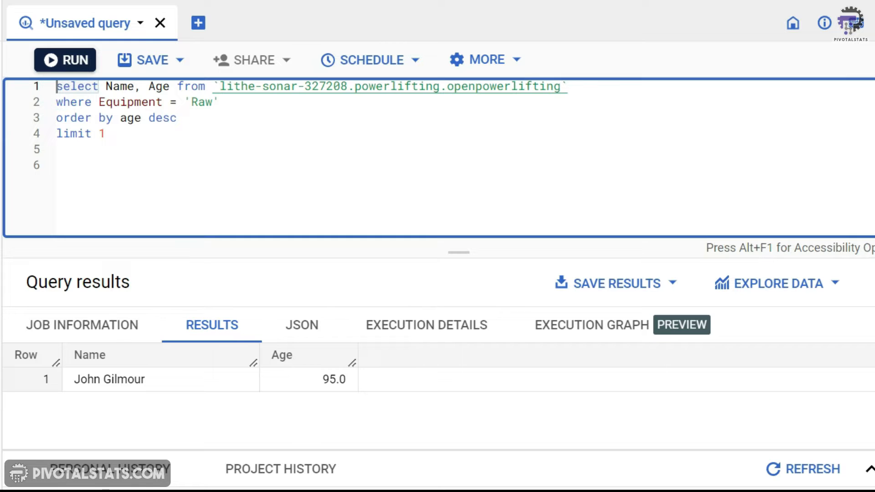
type("(")
key("Down")
key("Down")
key("Down")
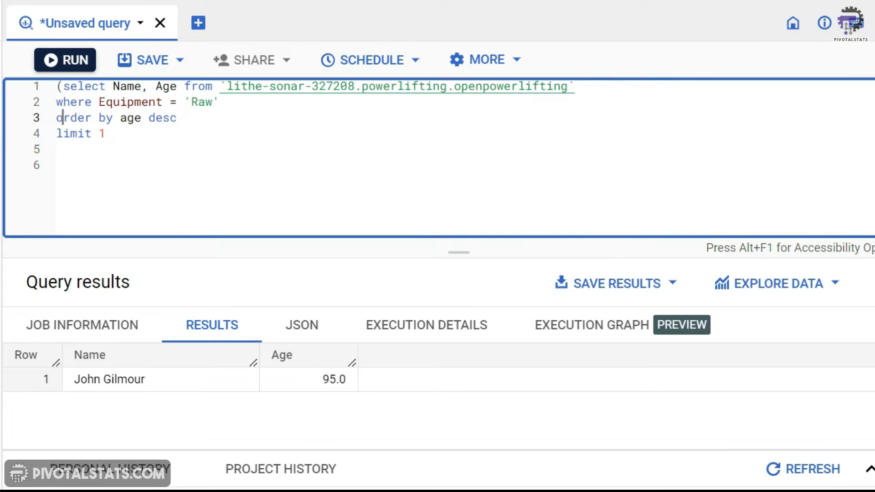
key("Right")
key("Right")
key("Right")
key("Right")
key("Right")
key("Right")
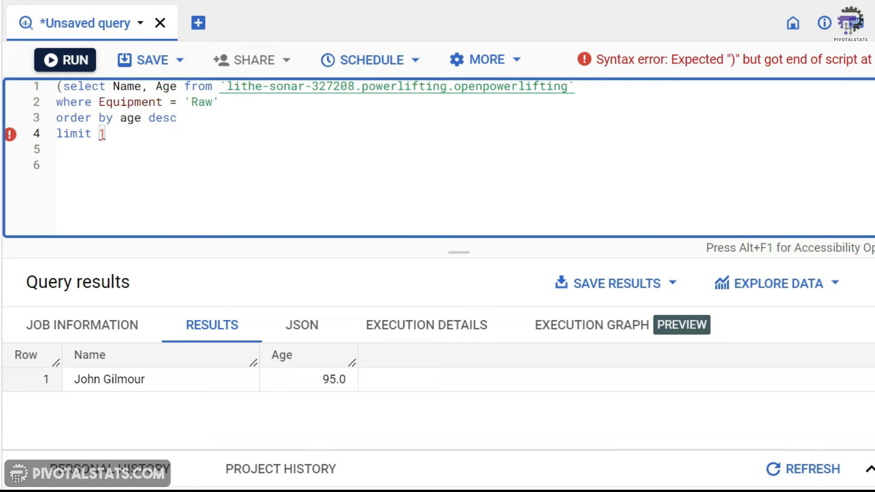
type(")")
- Write an outer query above the parenthesized subquery: SELECT Name, Age from the powerlifting.openpowerlifting table, followed by an empty line
key("Left")
key("Up")
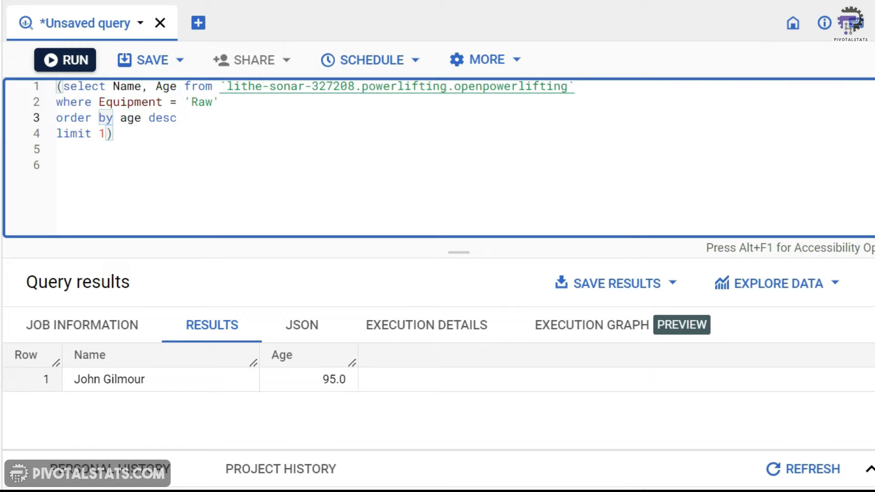
key("Up")
key("Left")
key("Left")
key("Left")
key("Up")
key("Left")
key("Left")
key("Left")
key("Left")
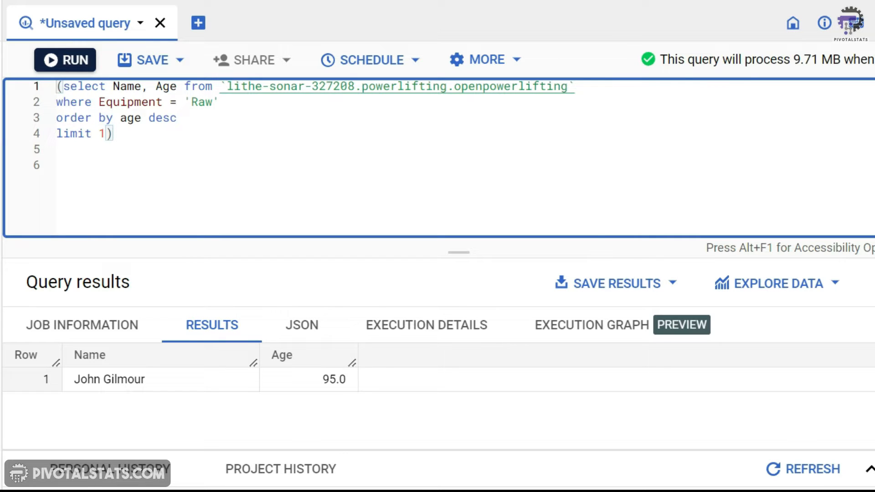
key("Return")
key("Up")
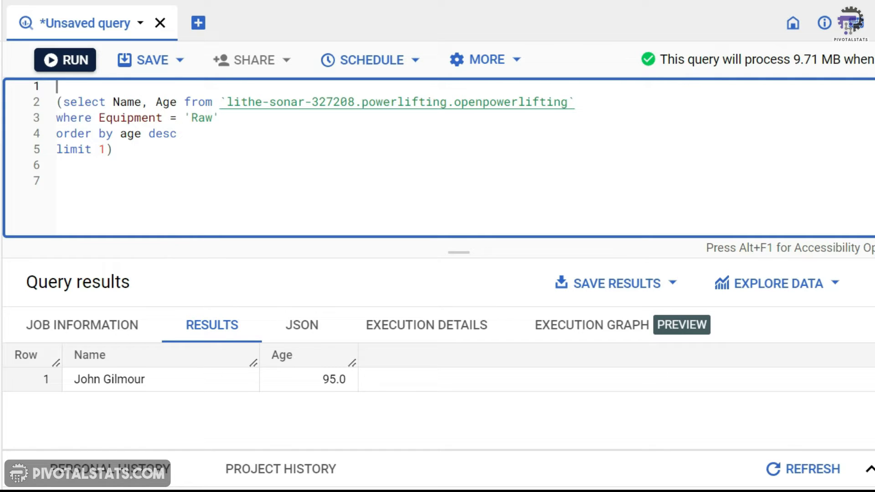
key("Down")
key("Up")
type("Sel")
key("Tab")
type("Name")
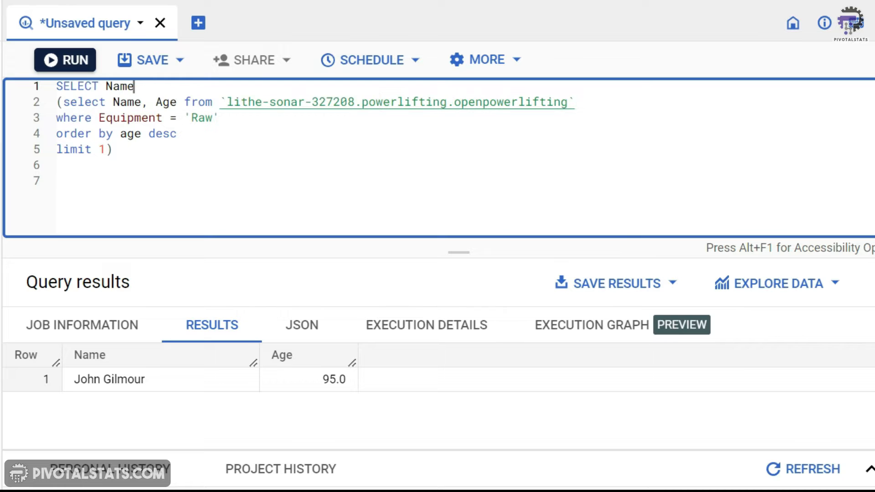
type(", Age from")
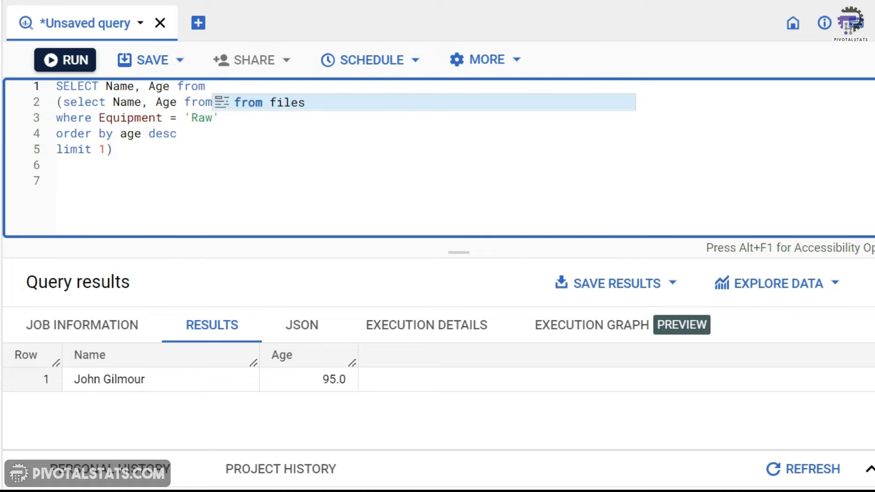
type("`lithe-sonar-327208.powerlifting.openpowerlifting`")
key("Return")
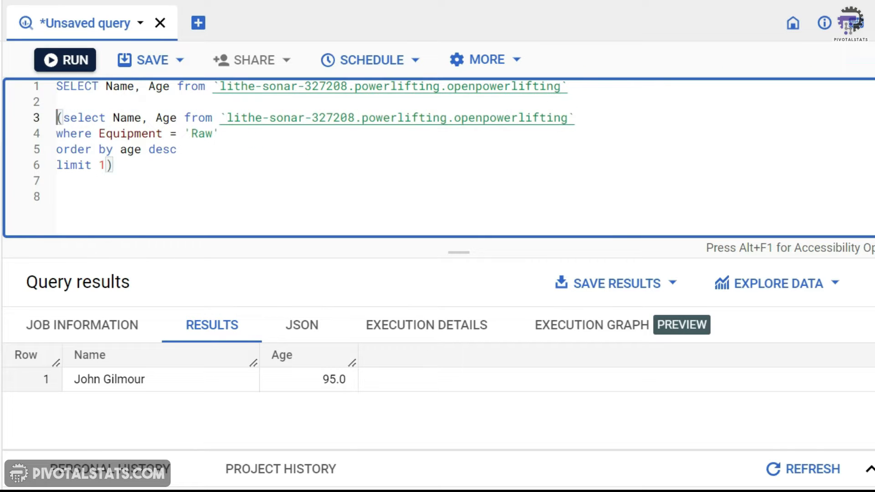
- Indent all lines of the parenthesized subquery by one level
key("shift+Down")
key("shift+Down")
key("shift+Down")
key("shift+Down")
key("Tab")
- Filter the outer query with where Equipment = 'Raw' and, on a new line, and Name <> in front of the subquery
key("Up")
key("Up")
key("Down")
type("wher")
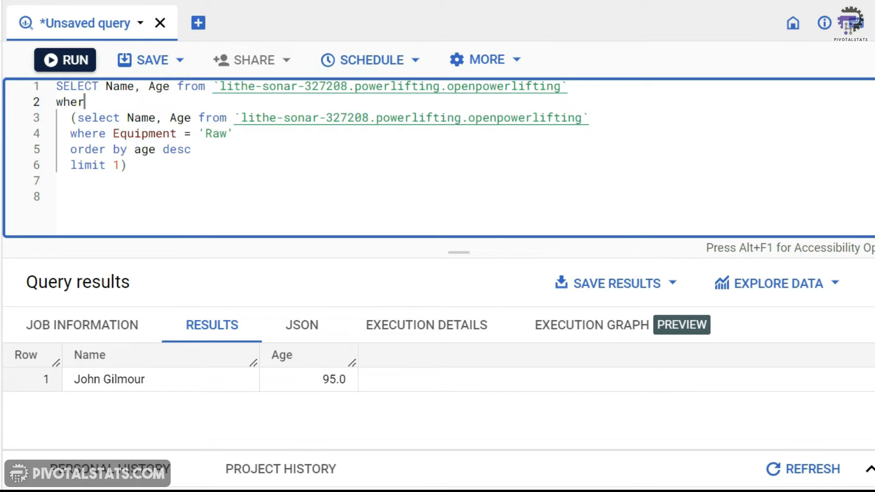
type("e equipment = 'Raw'")
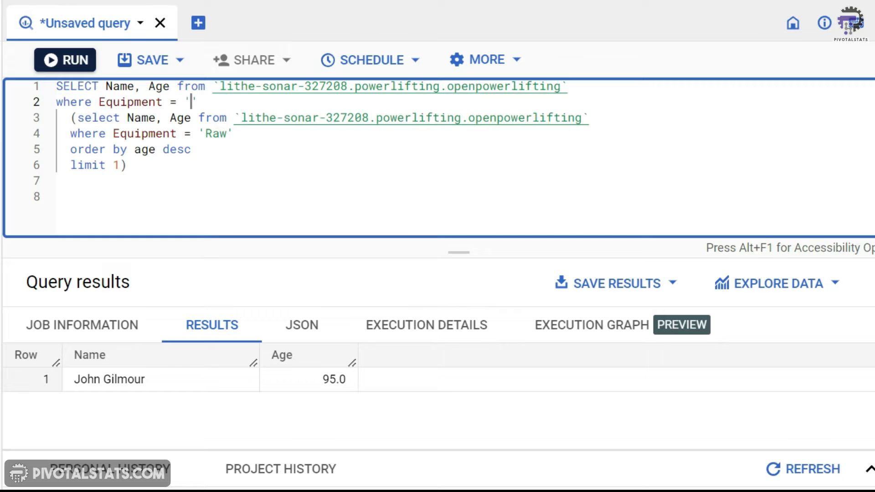
key("Return")
type("and Name <>")
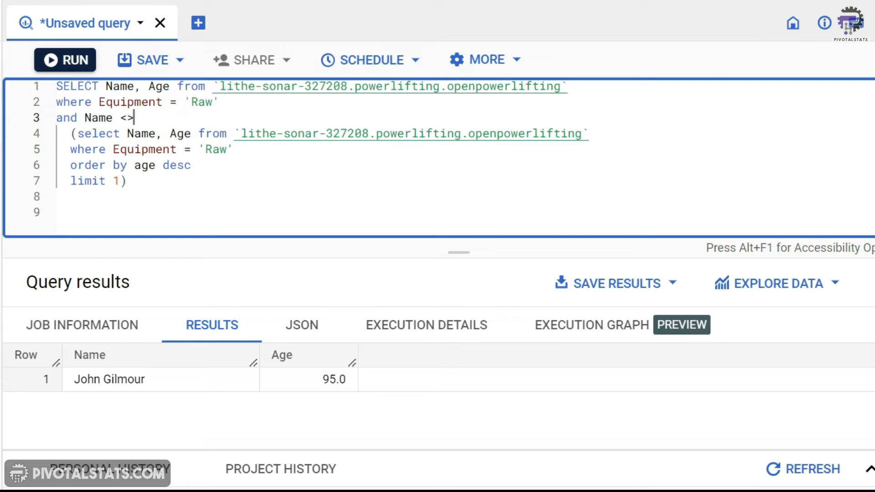
key("Down")
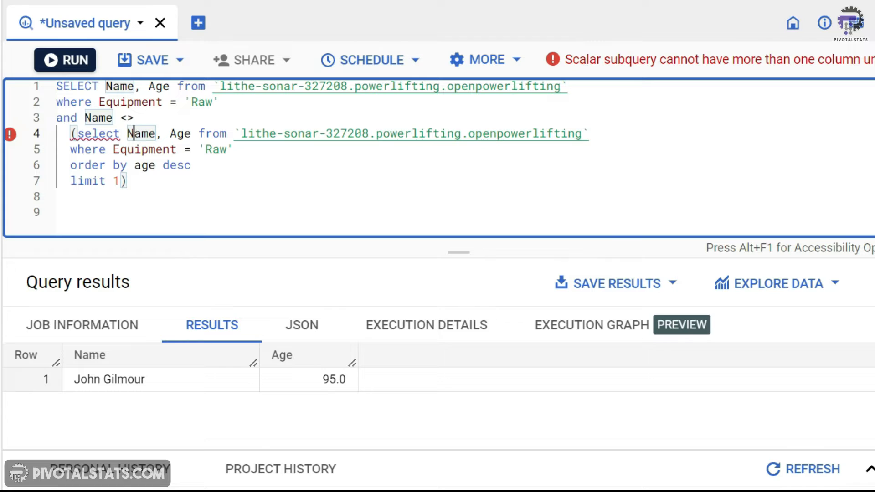
- Remove the Age column from the subquery's select list so it selects only Name
key("Right")
key("Right")
key("Right")
key("Right")
key("shift+Right")
key("shift+Right")
key("shift+Right")
key("shift+Right")
key("shift+Right")
key("BackSpace")
- Highlight the subquery text from select through limit 1 to review it
key("Left")
key("Left")
key("Left")
key("Left")
key("Left")
key("Left")
key("Left")
key("Left")
key("Left")
key("Left")
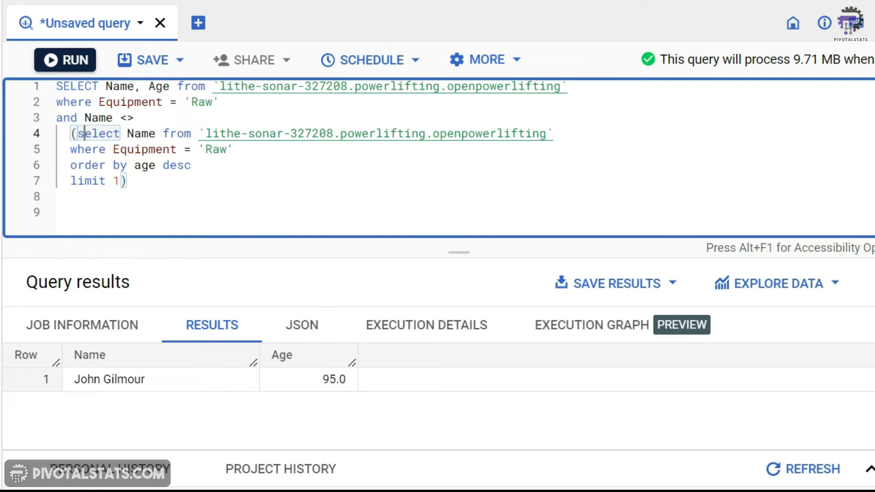
key("Left")
key("shift+Down")
key("shift+Down")
key("shift+Down")
key("shift+Down")
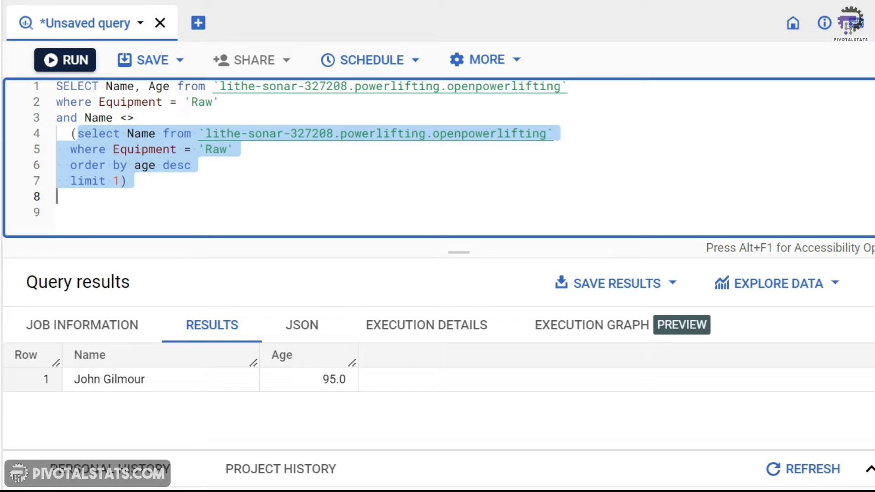
- Highlight Name in the outer query's not-equal condition to review the compared column
left_click(99, 117)
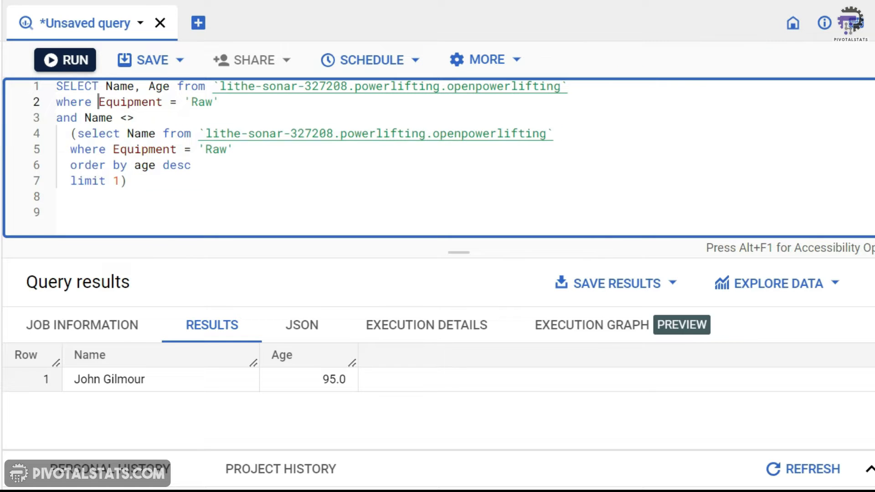
key("Left")
key("Up")
key("Right")
key("Right")
key("shift+Right")
key("shift+Right")
key("shift+Right")
key("shift+Right")
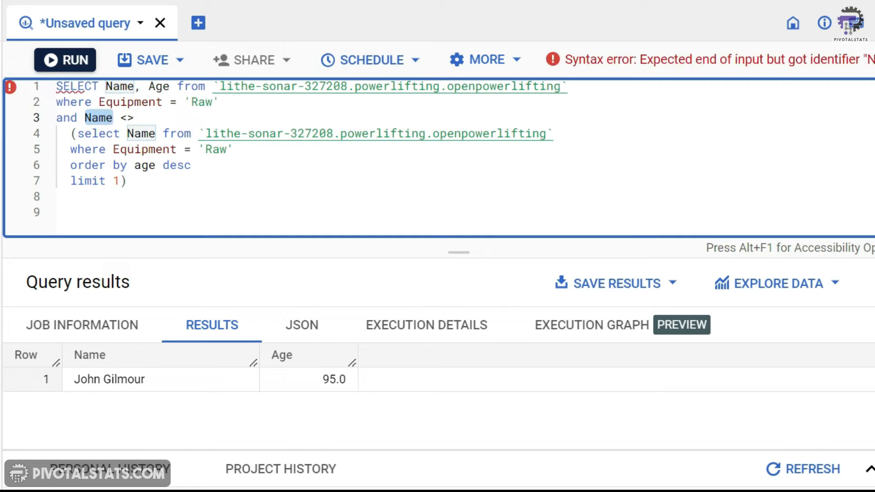
- Below the subquery, add order by age desc and limit 1 to the outer query and run it
left_click(128, 181)
key("Return")
key("BackSpace")
key("Return")
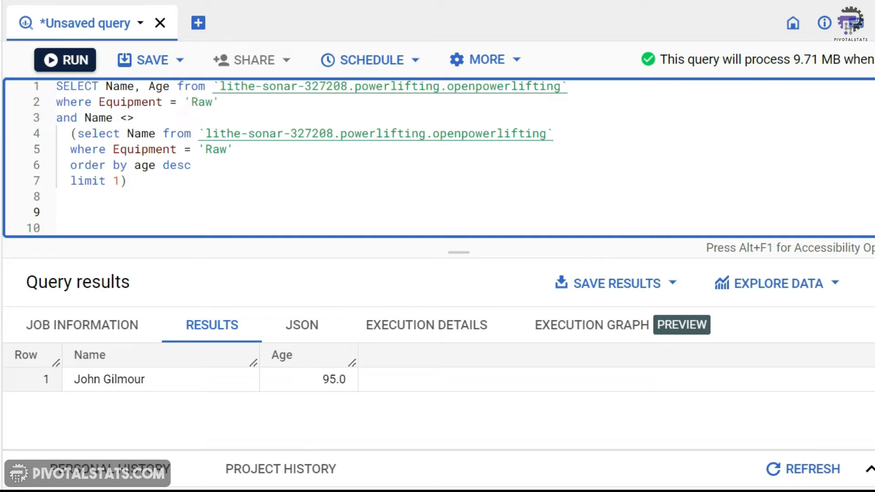
type("orde")
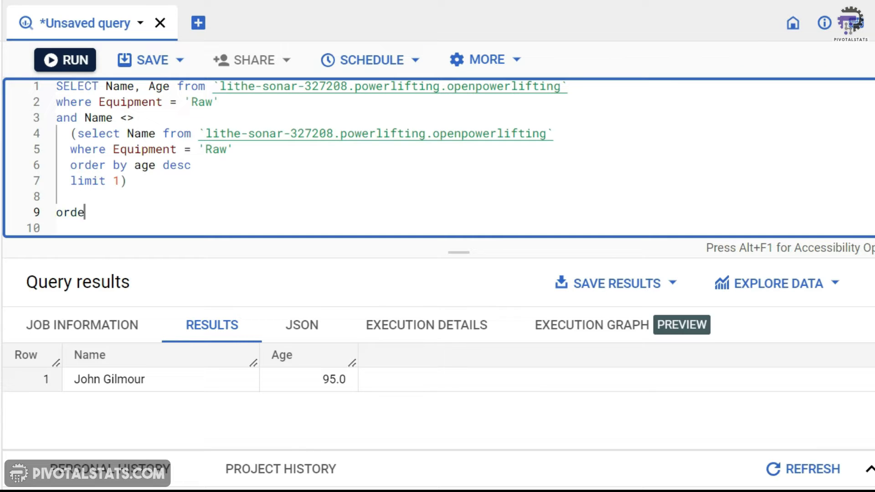
type("r by age desc")
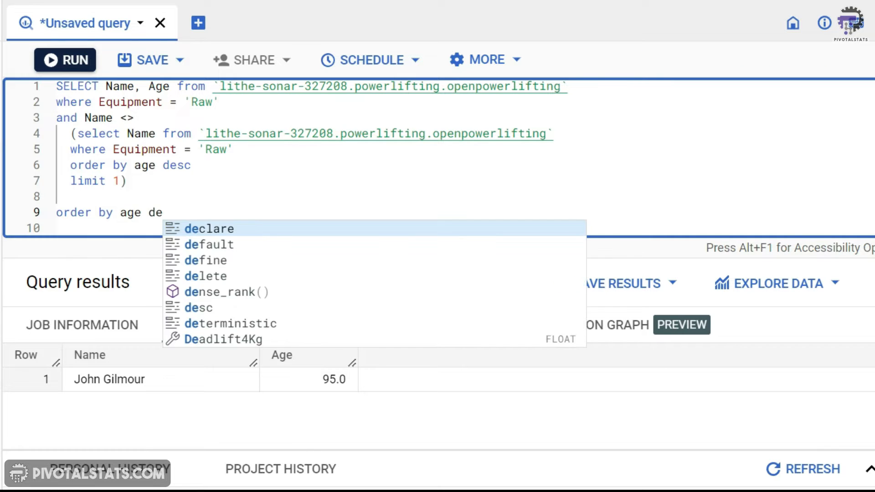
key("Return")
type("limit 1")
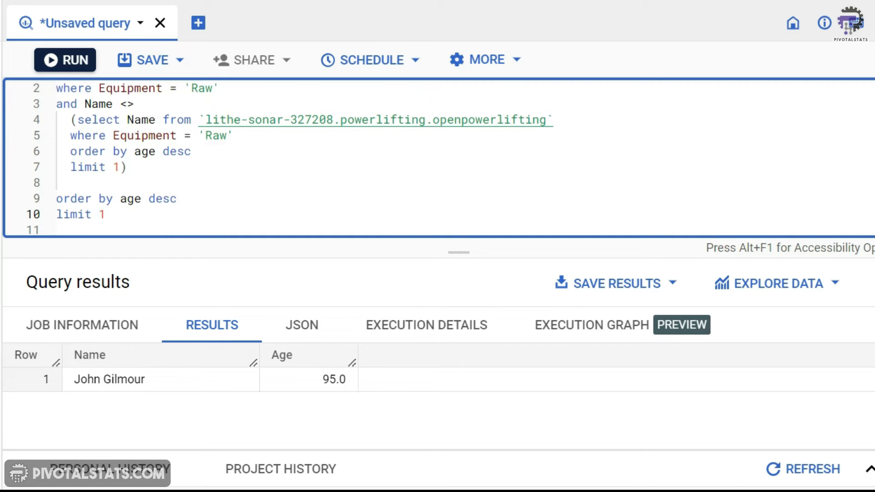
left_click(60, 58)
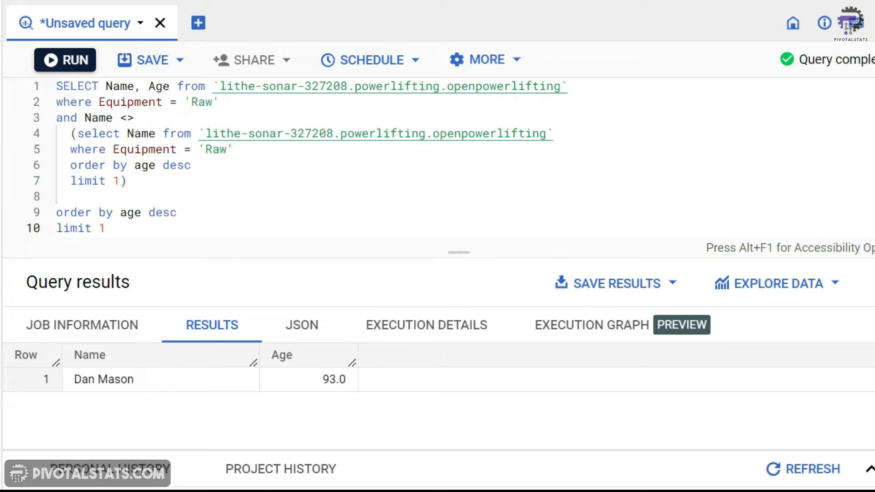
- Copy the subquery without its parentheses into a new query editor, unindented and selecting Name, age
left_click_drag(119, 181, 78, 133)
key("ctrl+c")
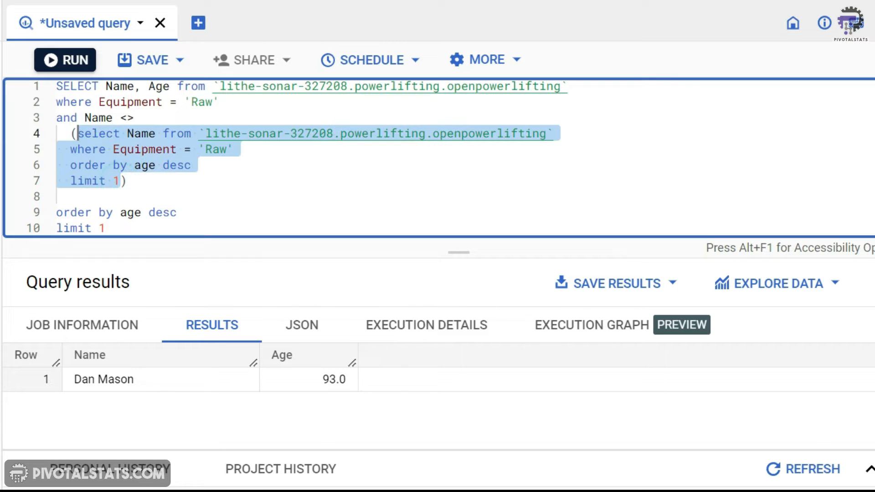
left_click(198, 24)
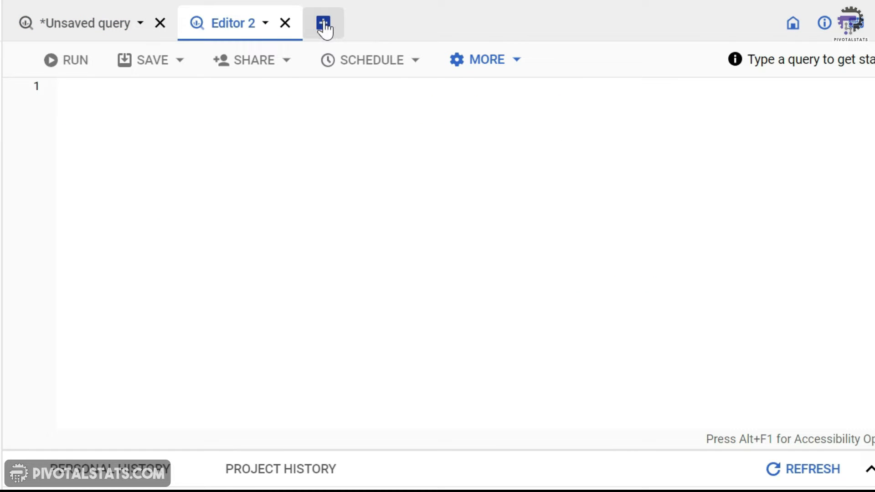
key("ctrl+v")
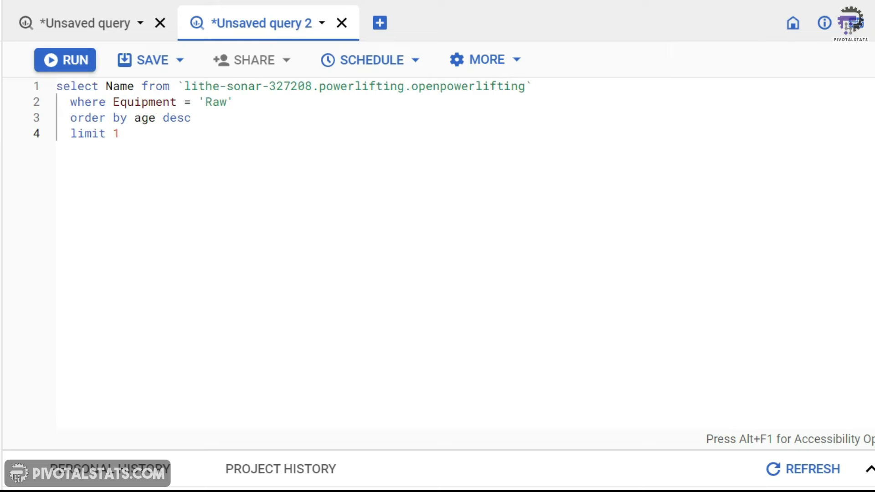
left_click(70, 102)
key("BackSpace")
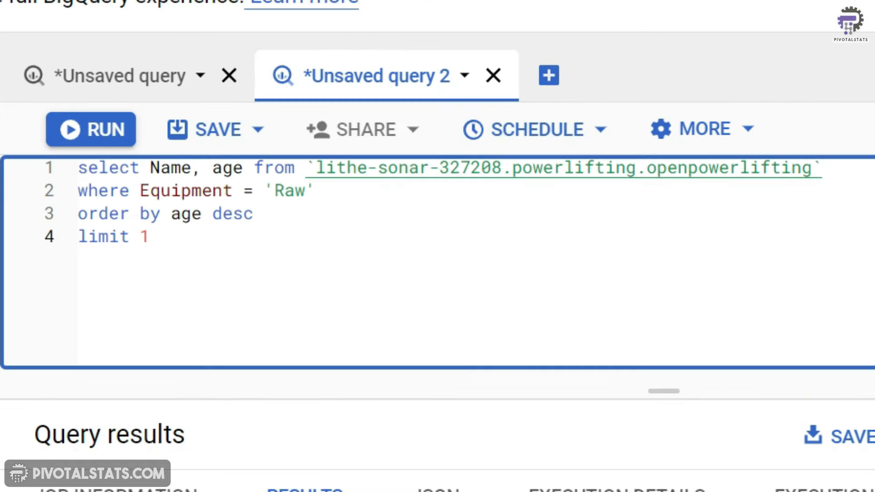
- Set the limit of the copied query to 10 and run it
key("shift+Right")
type("10")
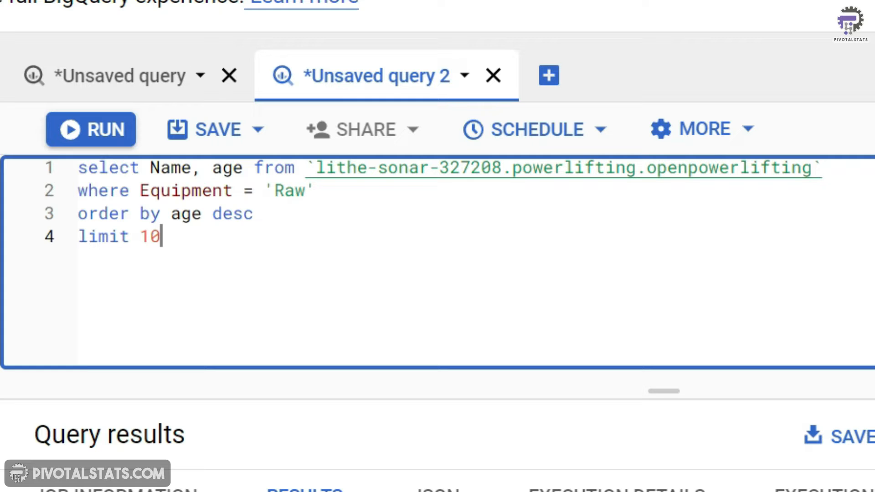
left_click(99, 132)
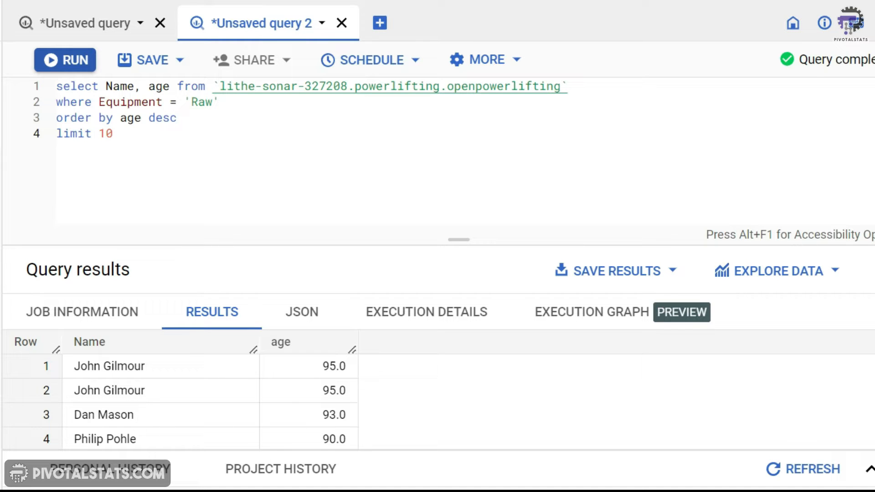
- In the second query, insert an empty line at the start and enclose the whole select statement in parentheses
left_click(55, 86)
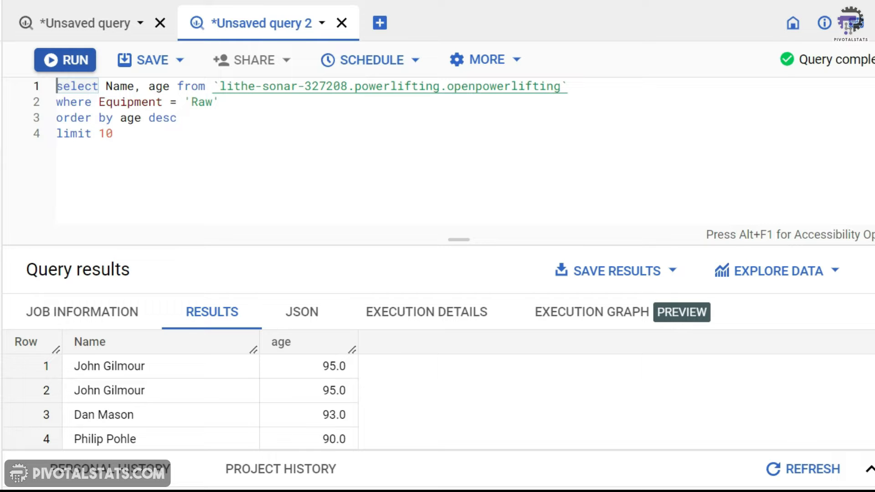
left_click(109, 21)
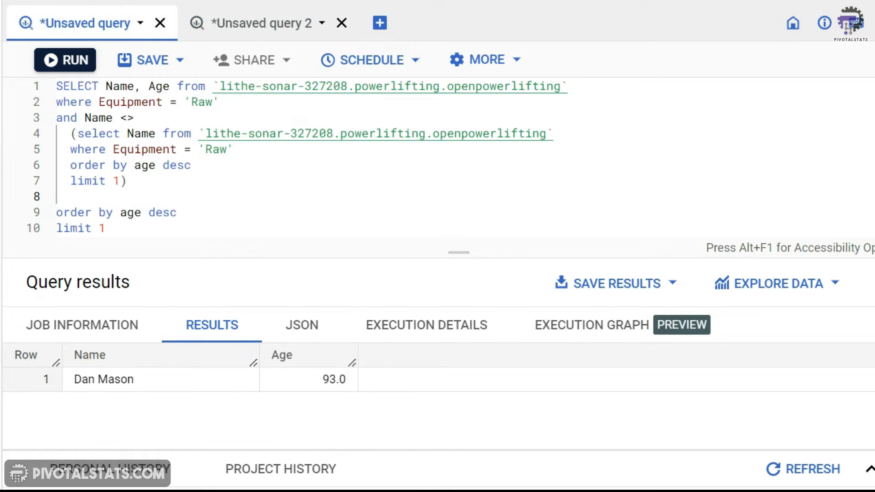
left_click(244, 23)
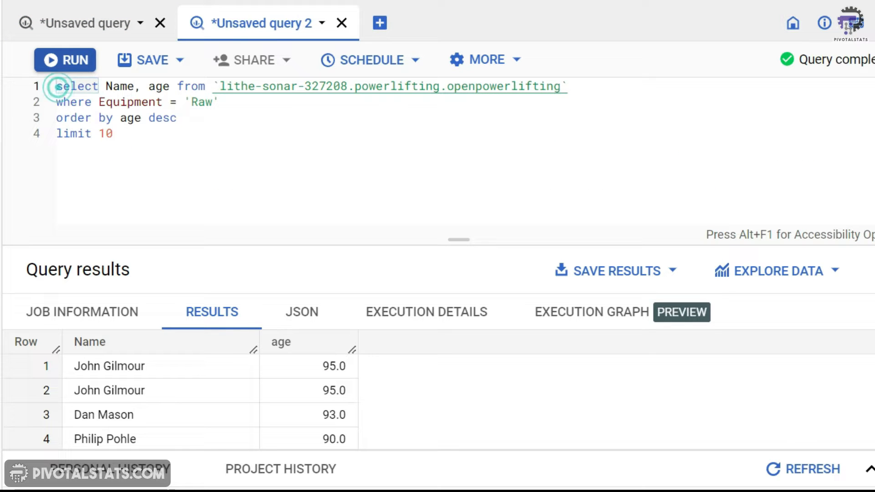
key("Return")
type("(")
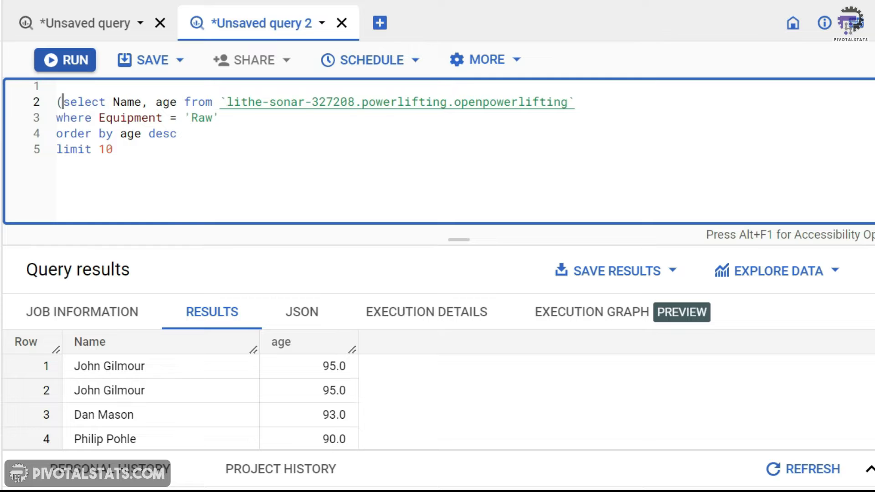
left_click(182, 155)
type(")")
- Indent all lines of the parenthesized select statement by one level
left_click(55, 102)
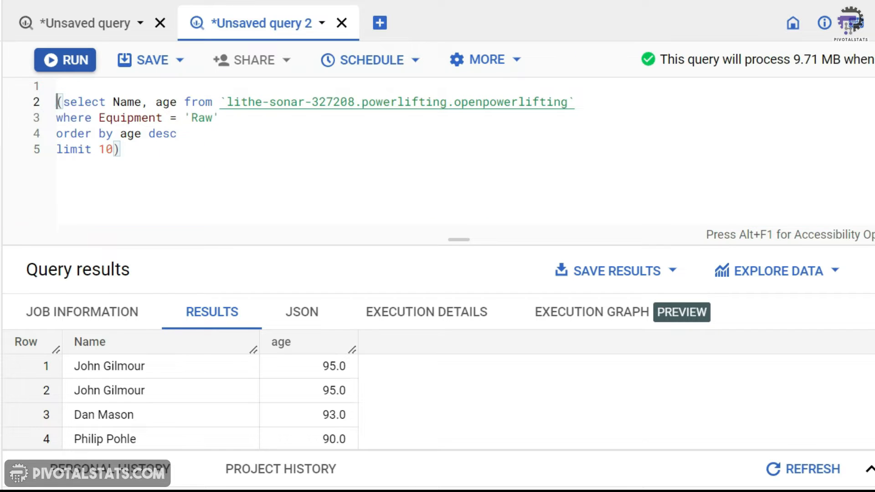
key("shift+Down")
key("shift+Down")
key("shift+Down")
key("shift+Down")
key("Tab")
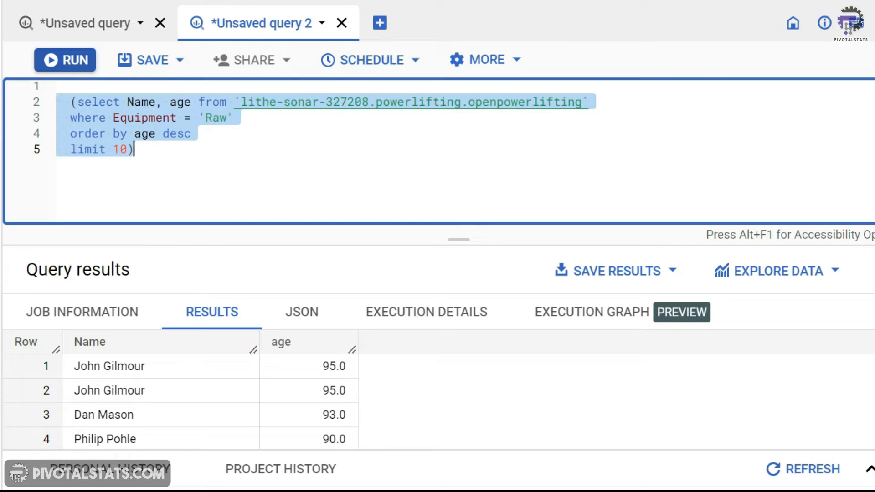
- Write Select DISTINCT Name from on the empty first line, above the parenthesized subquery
key("Up")
type("Sele")
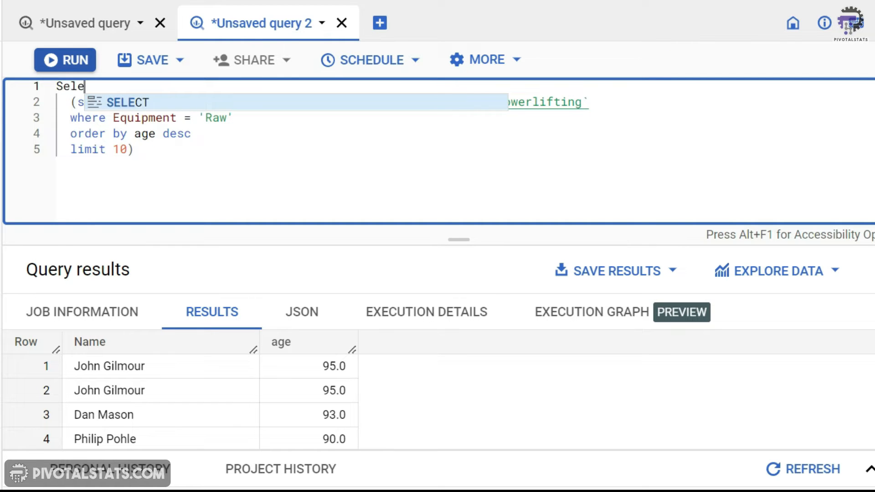
type("ct Disti")
key("Tab")
type("N")
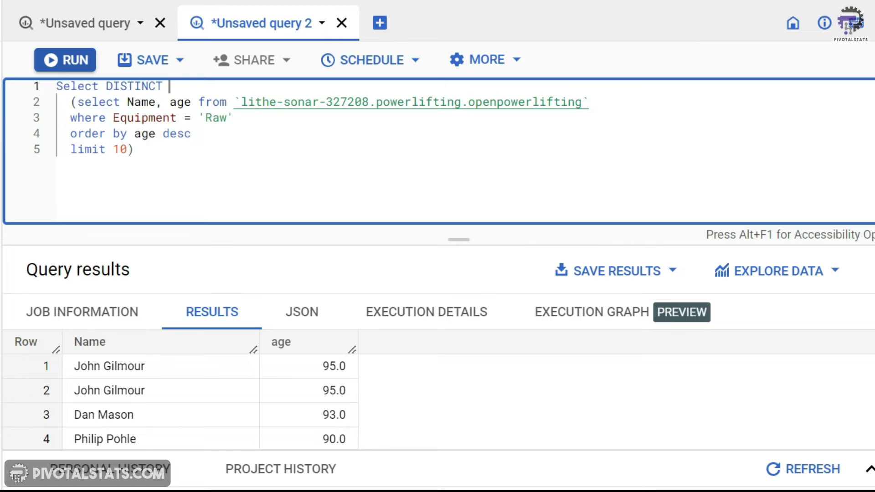
type("ame f")
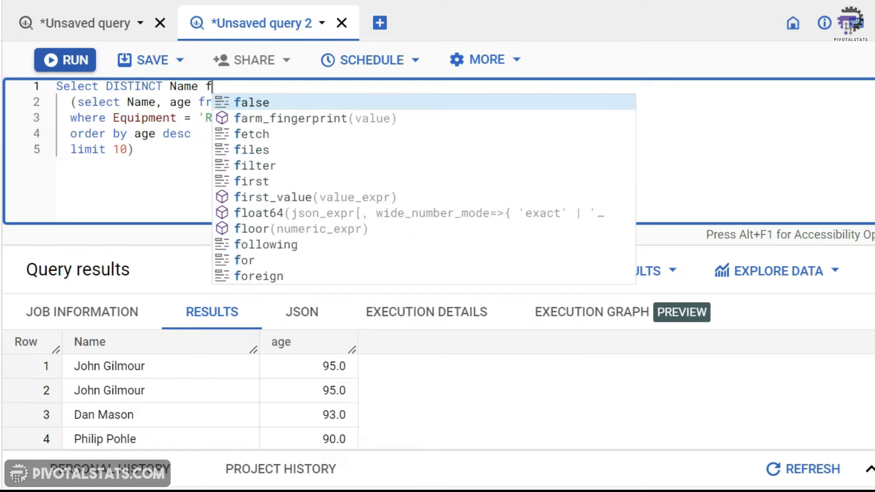
type("rom")
- Run the DISTINCT query, look through the returned names and highlight the subquery
key("Down")
key("Down")
key("Down")
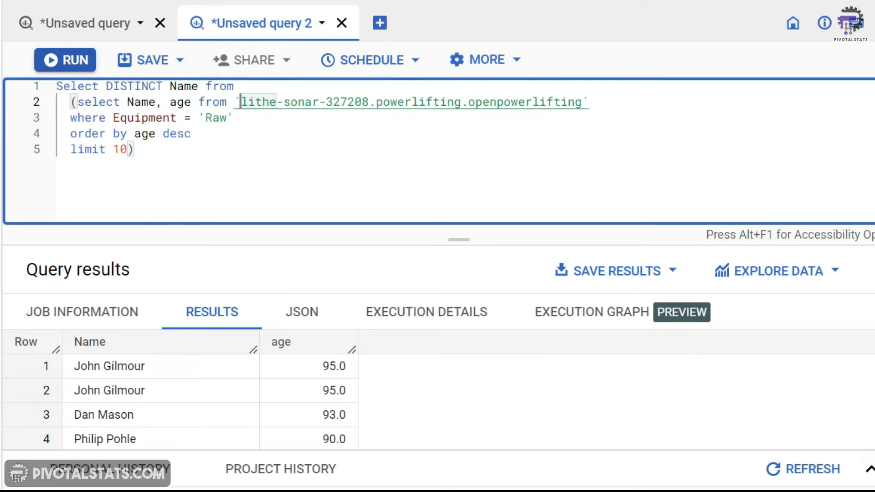
key("Down")
left_click(67, 59)
scroll(397, 402, "down", 1)
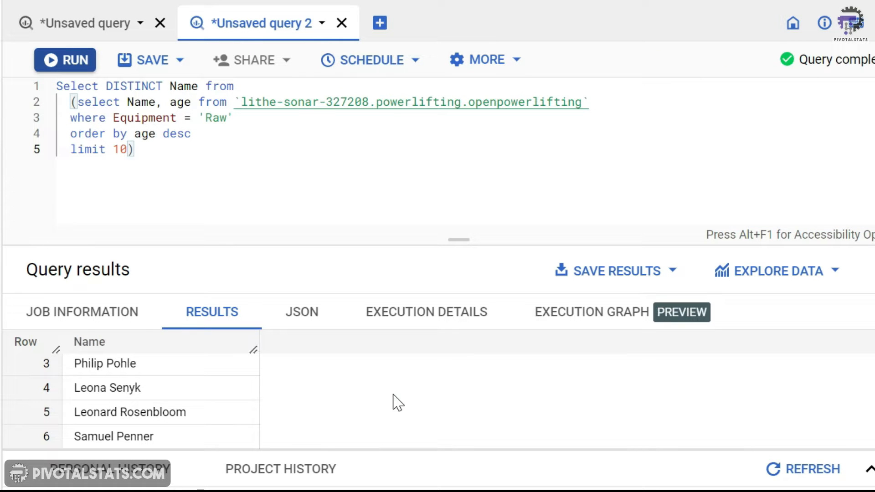
scroll(397, 402, "up", 2)
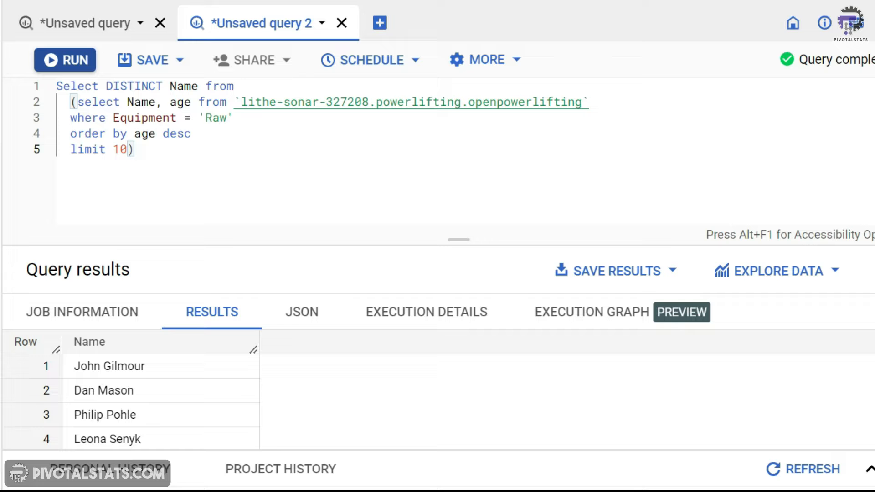
left_click_drag(133, 149, 70, 101)
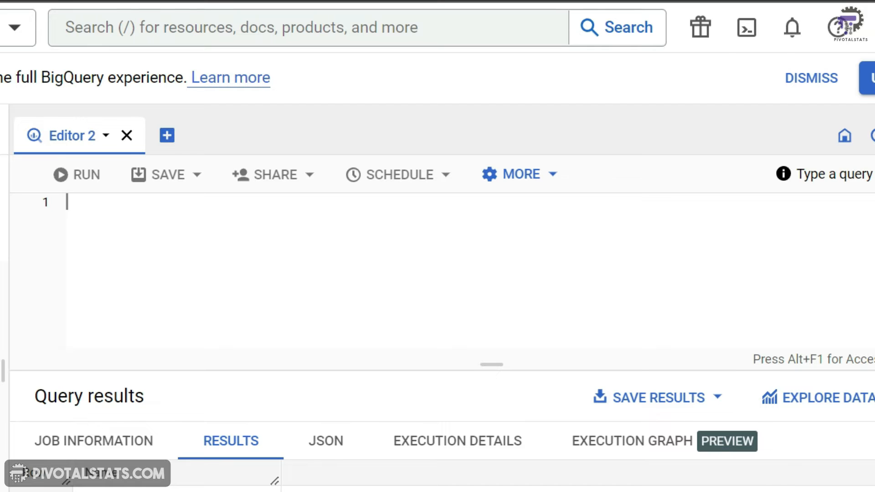
- In the empty editor, write select and, on a new line, from the powerlifting.openpowerlifting table
type("select")
key("Return")
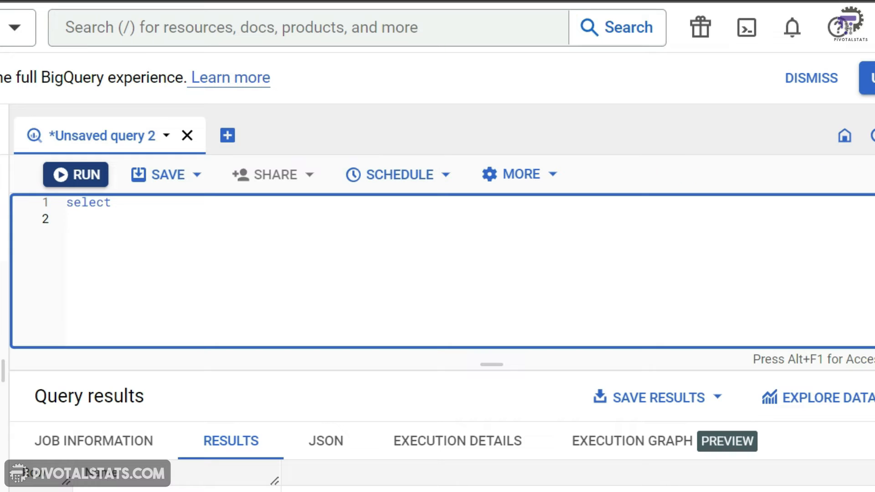
type("from lithe")
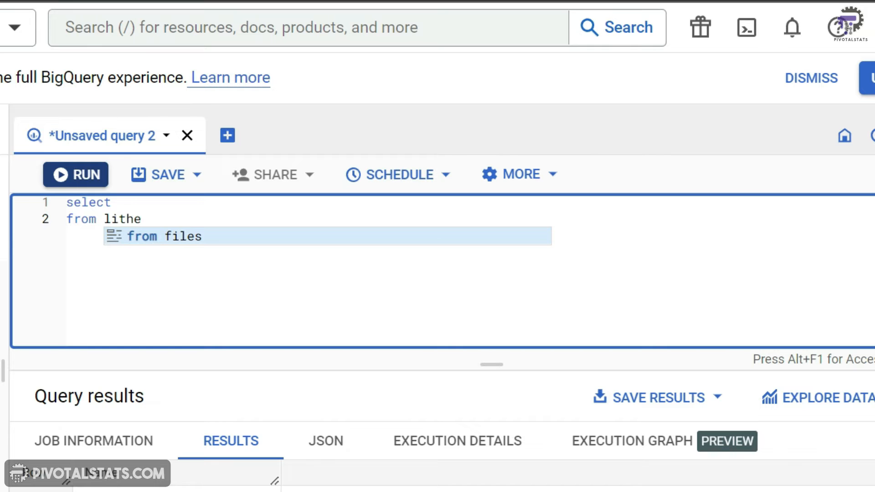
key("Down")
key("Down")
key("Down")
key("Down")
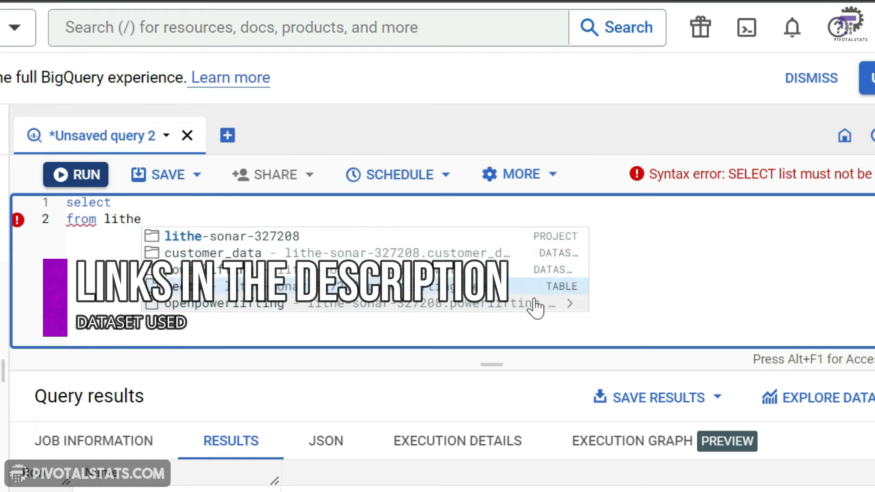
key("Return")
key("Up")
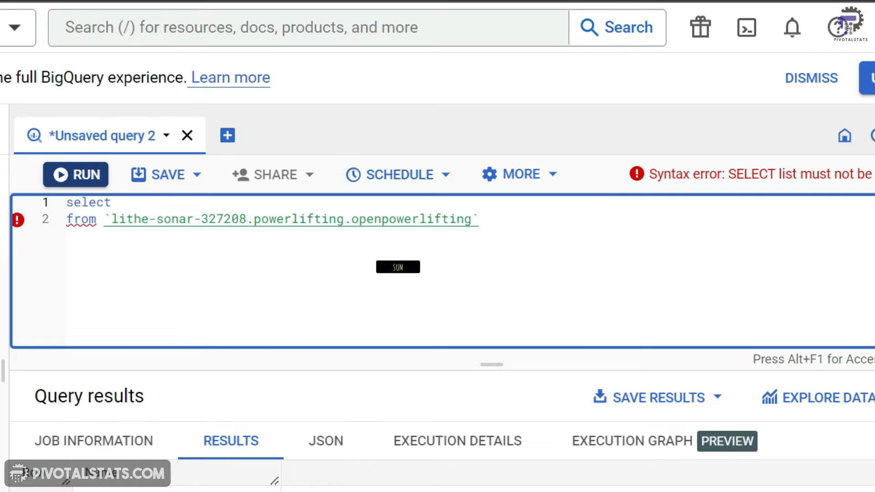
- Add sum(TotalKg) as the selected expression of the new query
type("sum")
key("Tab")
key("BackSpace")
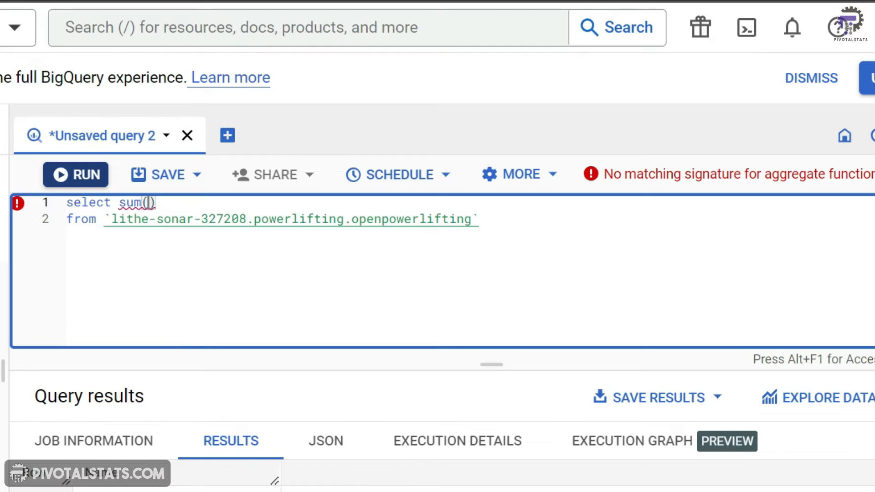
type("tota")
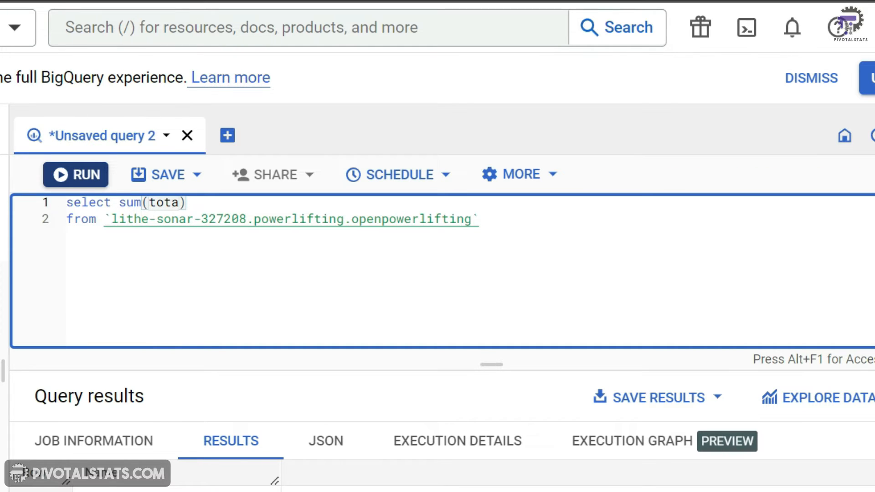
key("Tab")
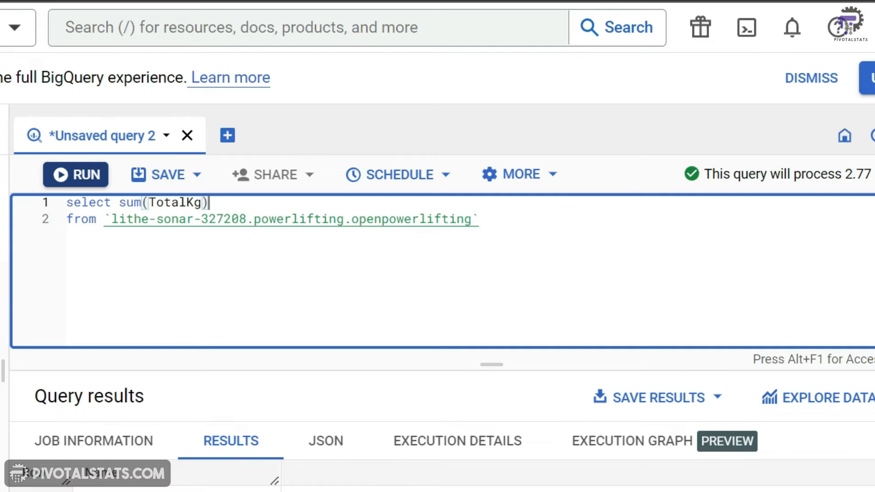
- Add a third line filtering where Equipment = 'Raw' and Age < 15, and run the sum query
left_click(540, 219)
key("Return")
type("where")
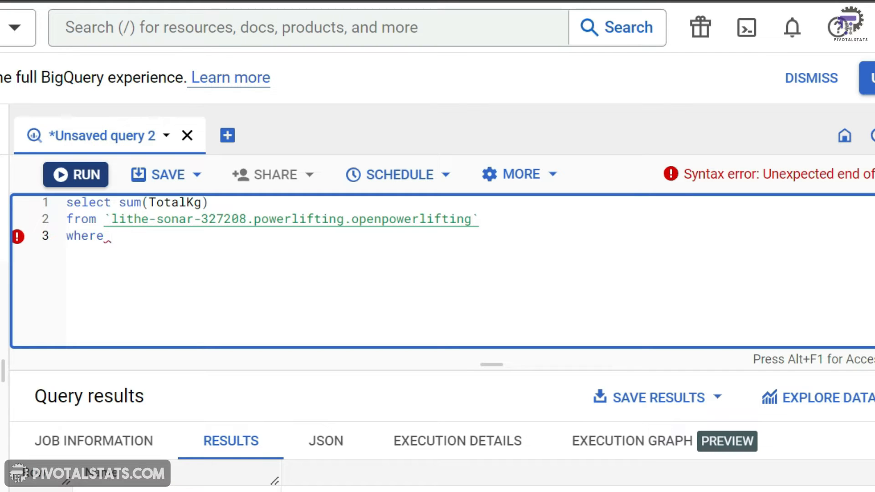
type(" Equipment = 'Raw' and")
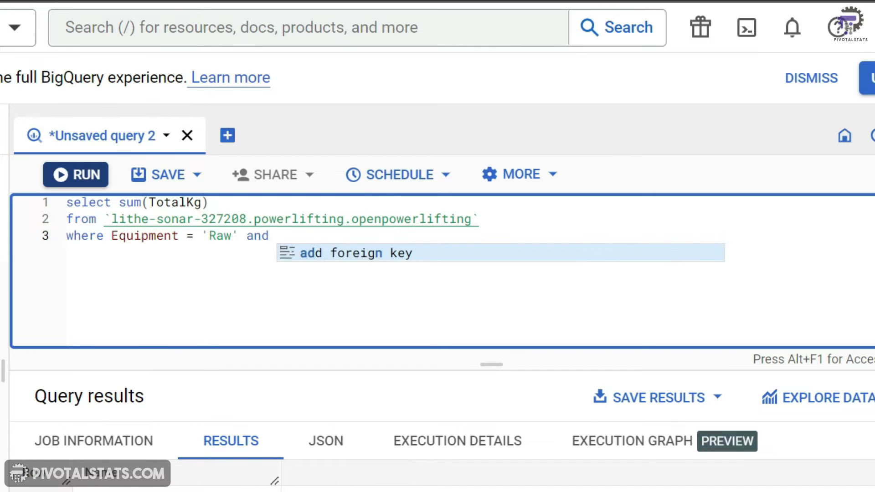
type(" Age < 15")
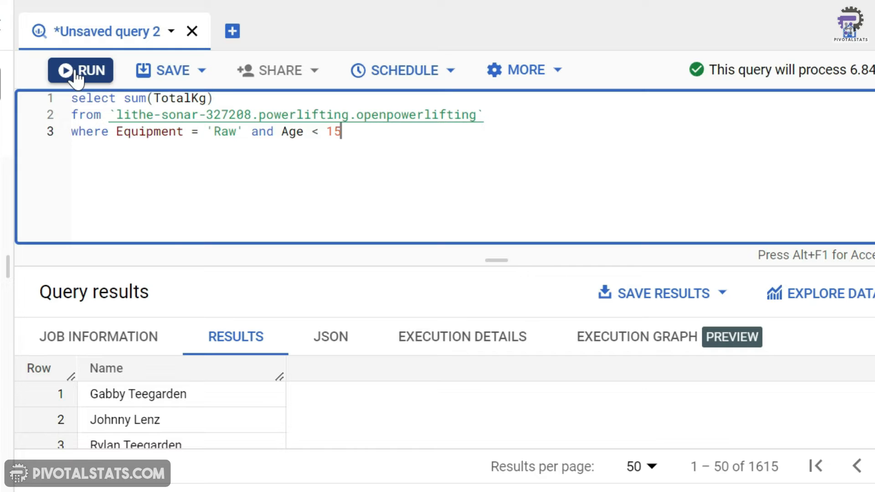
left_click(75, 72)
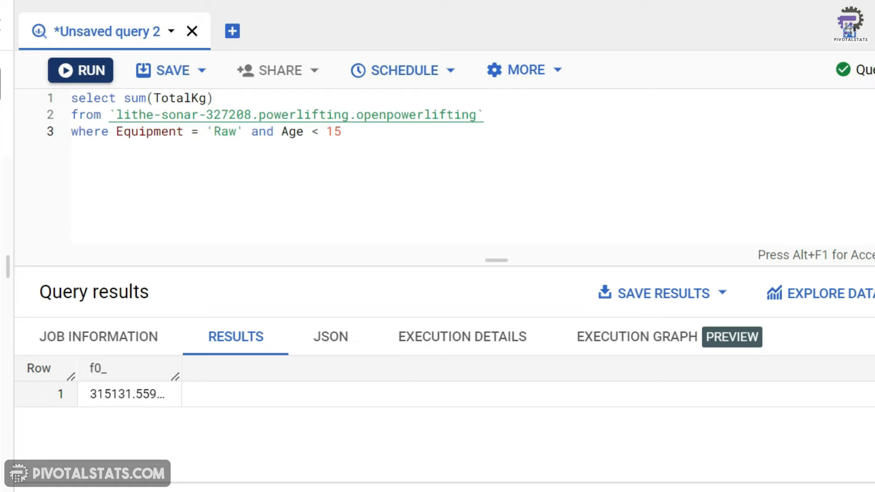
- Add count(Name) after sum(TotalKg) in the select list and run the query
left_click(226, 98)
type(", count(")
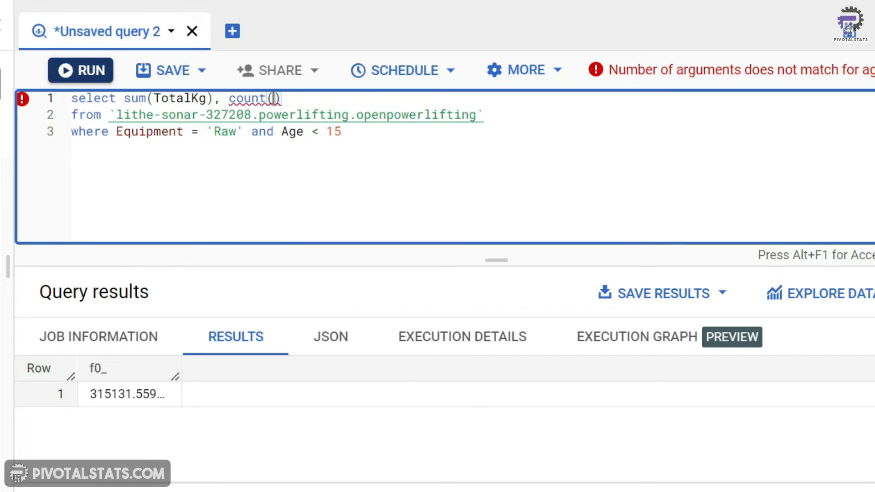
type("Name")
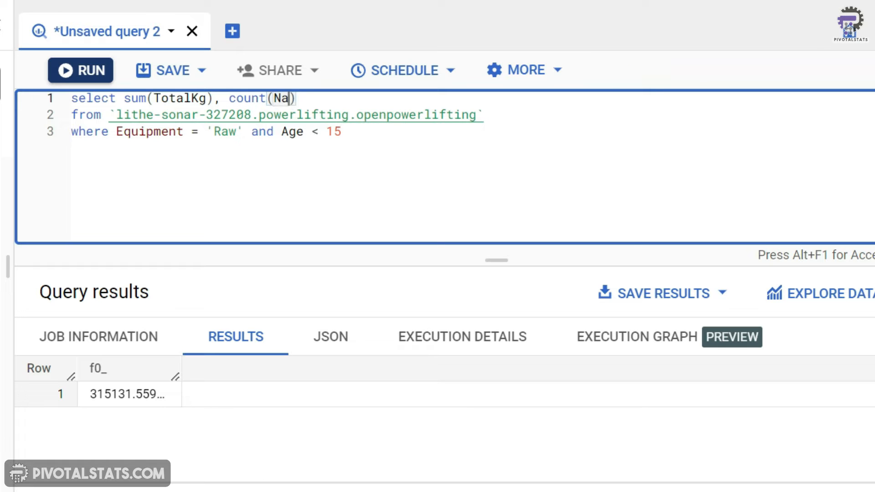
left_click(65, 70)
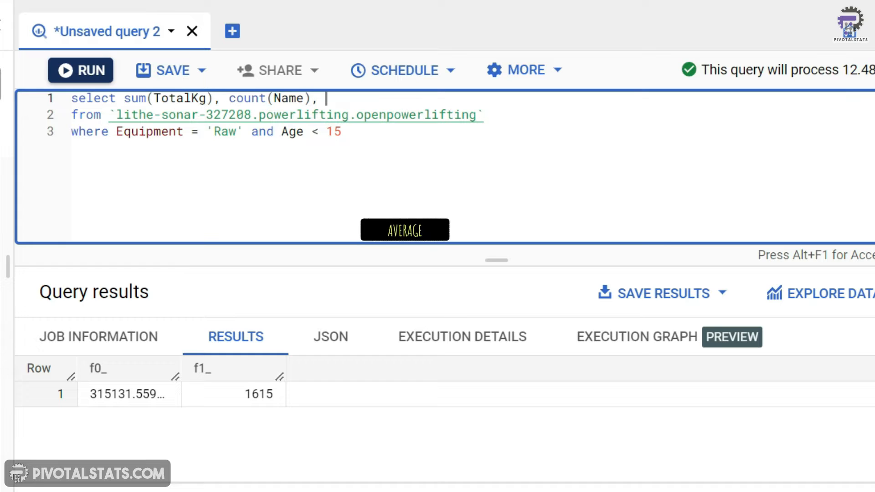
- Add avg(TotalKg) after count(Name) in the select list and run the query
type("av")
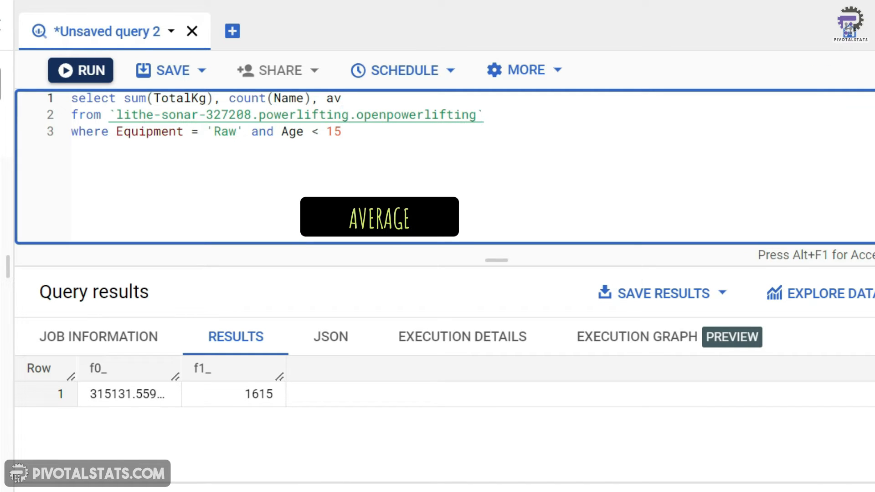
key("Tab")
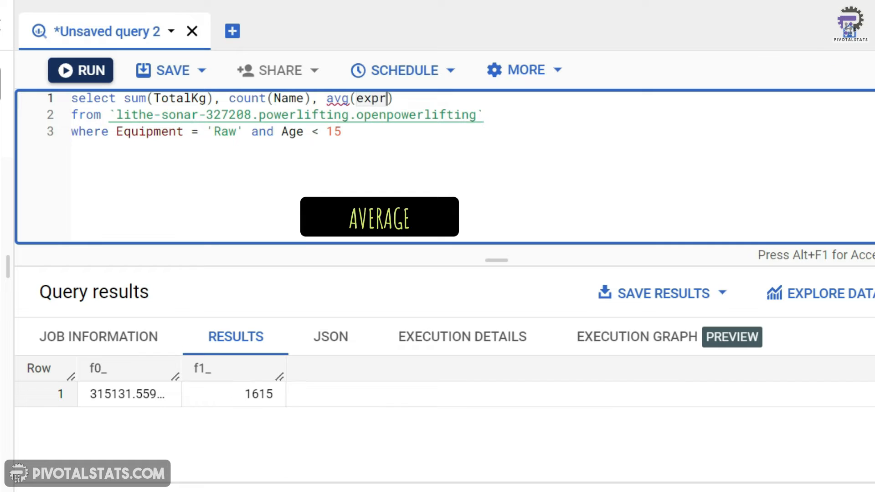
key("BackSpace")
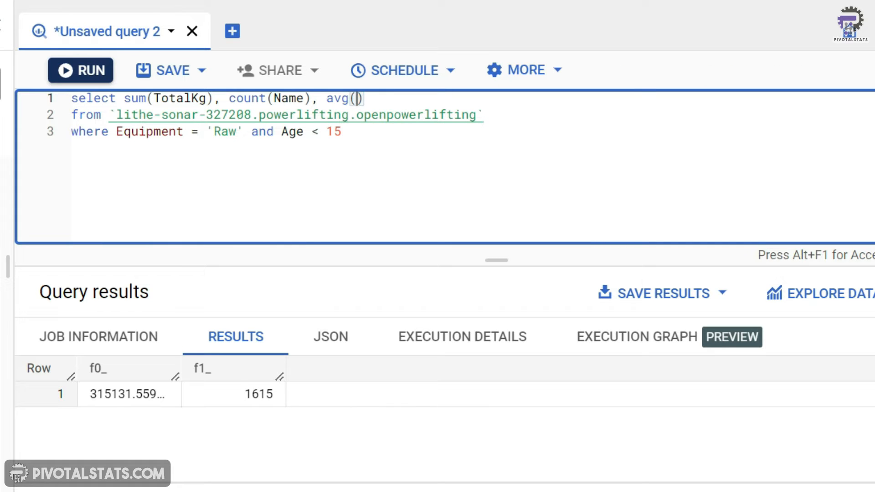
type("total")
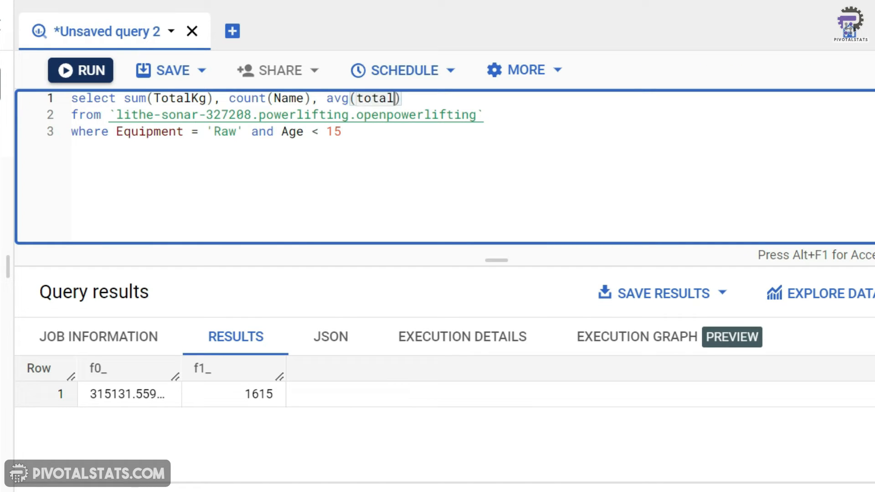
key("Tab")
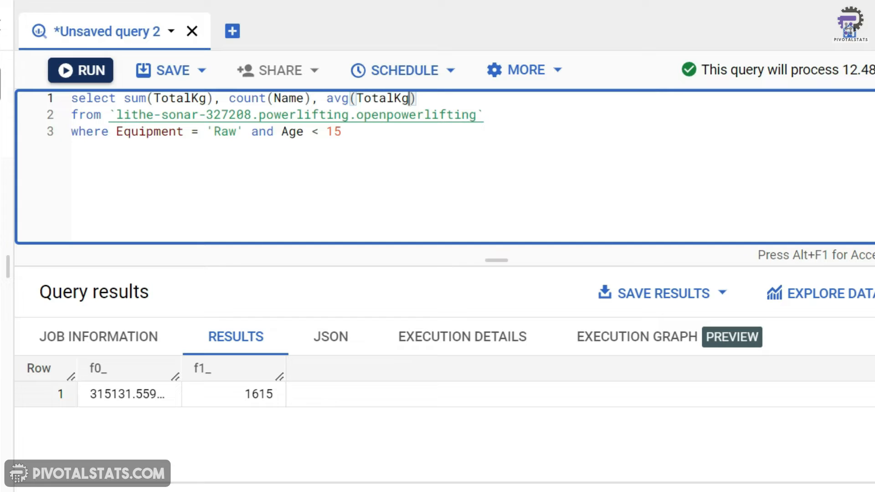
key("ctrl+Return")
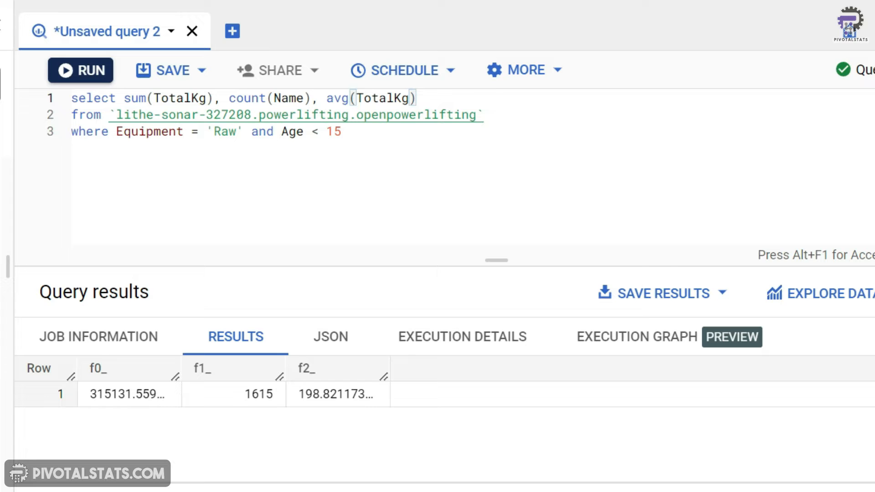
- Add max(TotalKg) after the average expression in the select list and run the query
type(", ")
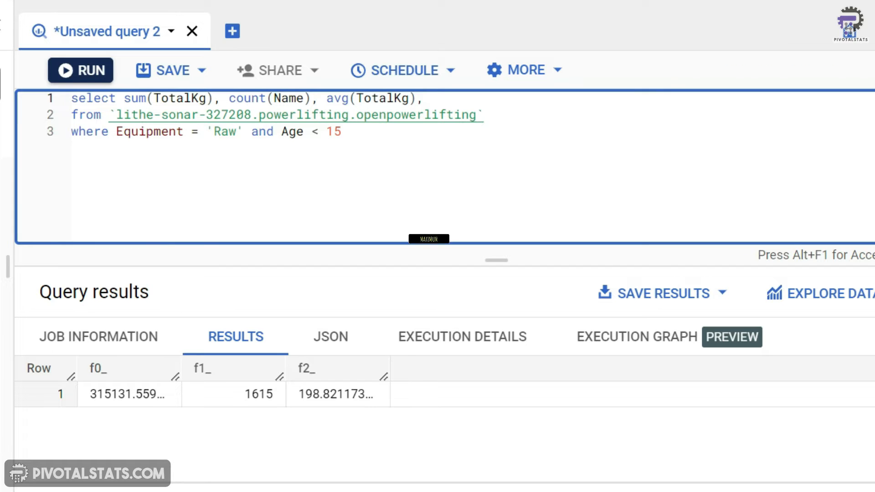
type("max(")
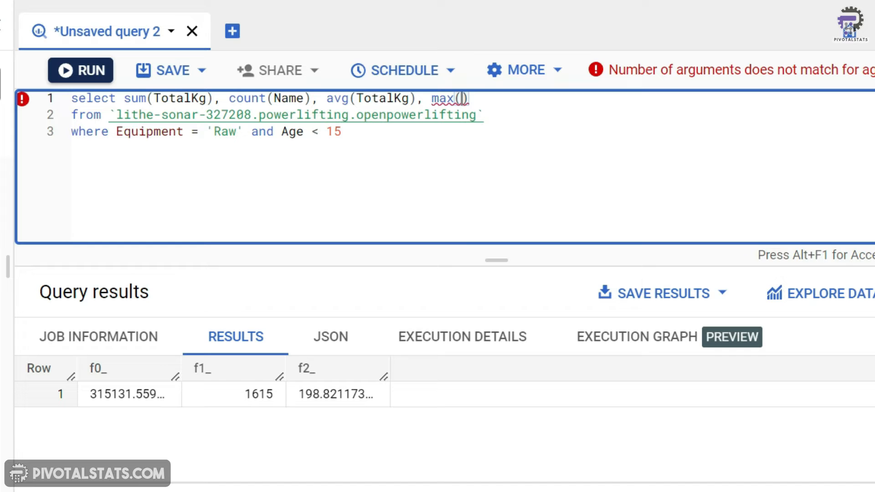
type("tot")
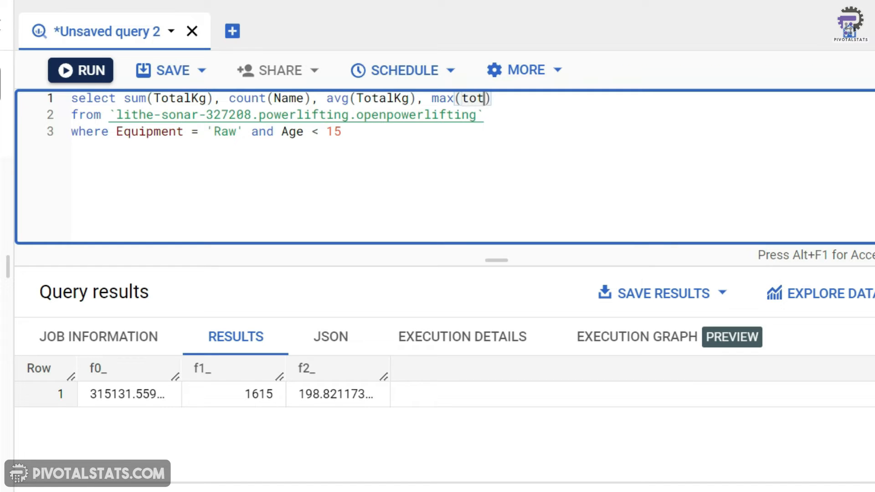
key("Tab")
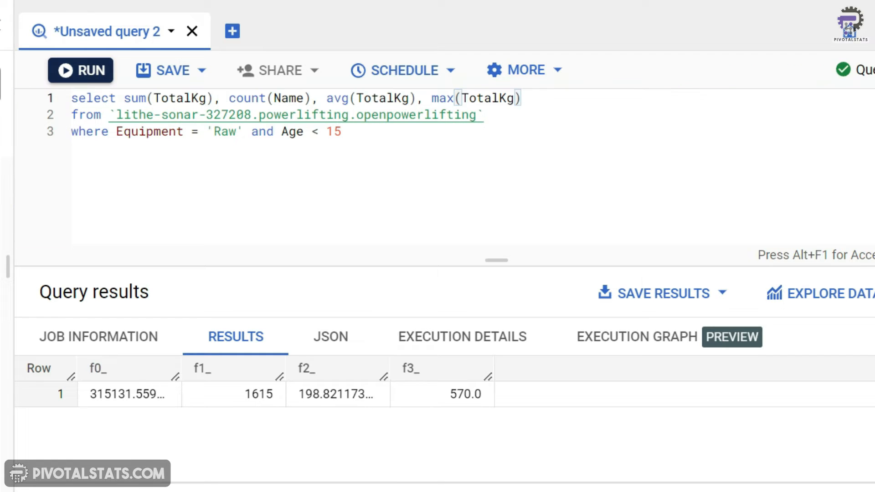
- Add min(TotalKg) at the end of the select list and run the query
type(", min")
key("Tab")
key("BackSpace")
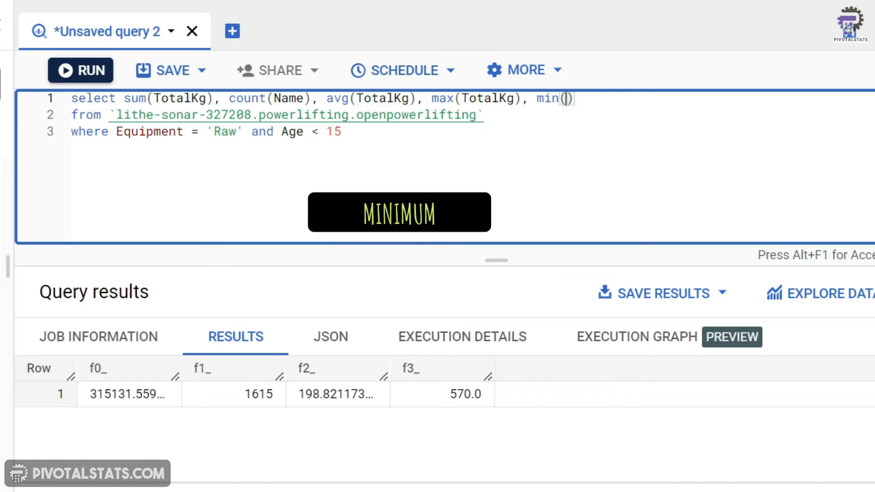
type("total")
key("Tab")
left_click(74, 81)
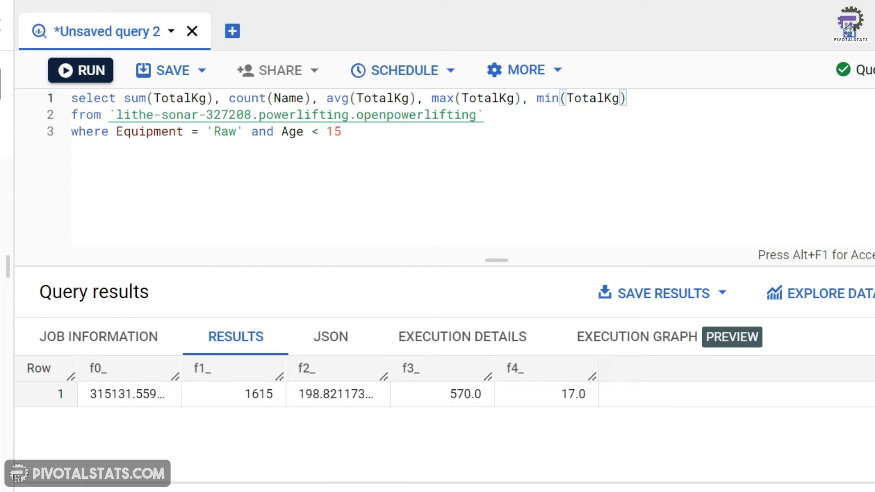
- Highlight the aggregate expressions in the select list and delete the where clause from line 3
left_click_drag(662, 98, 123, 98)
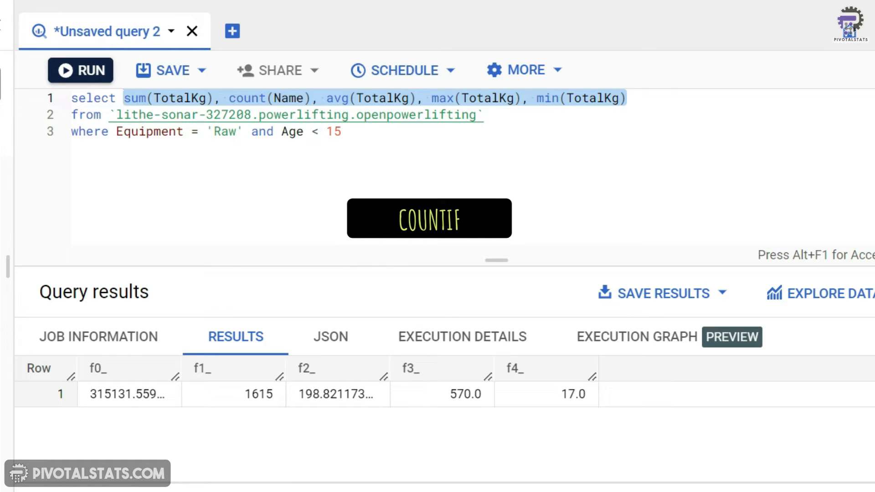
left_click_drag(360, 131, 71, 131)
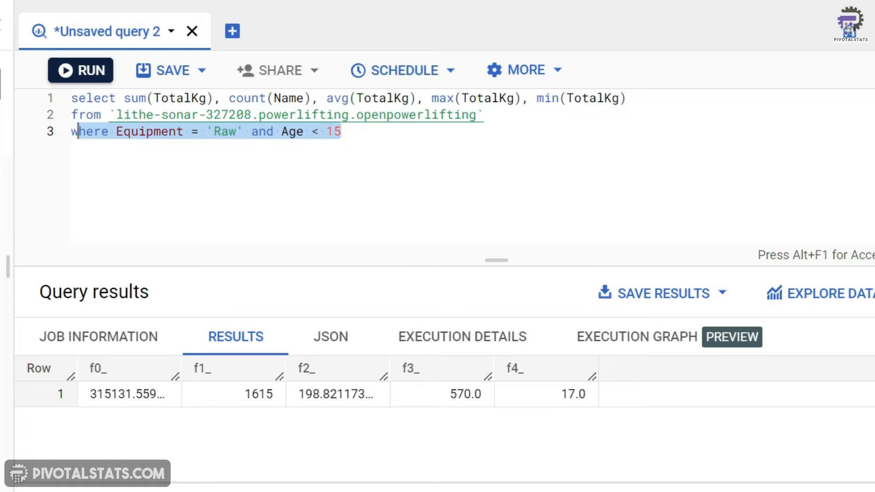
key("BackSpace")
- Replace all the aggregate expressions in the select list with countif(age < 14) and run the query
key("Up")
key("Up")
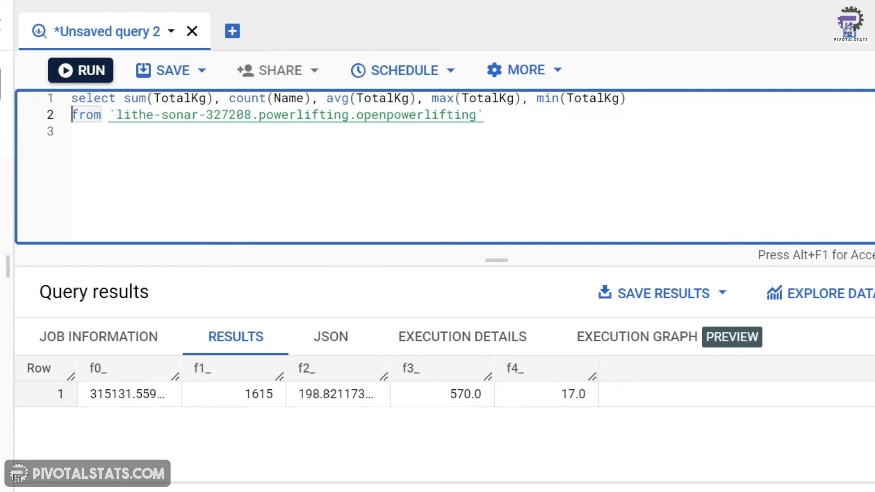
key("Right")
key("Right")
key("Right")
key("Right")
key("Right")
key("Right")
key("Right")
key("shift+End")
type("countif(age")
type(" < ")
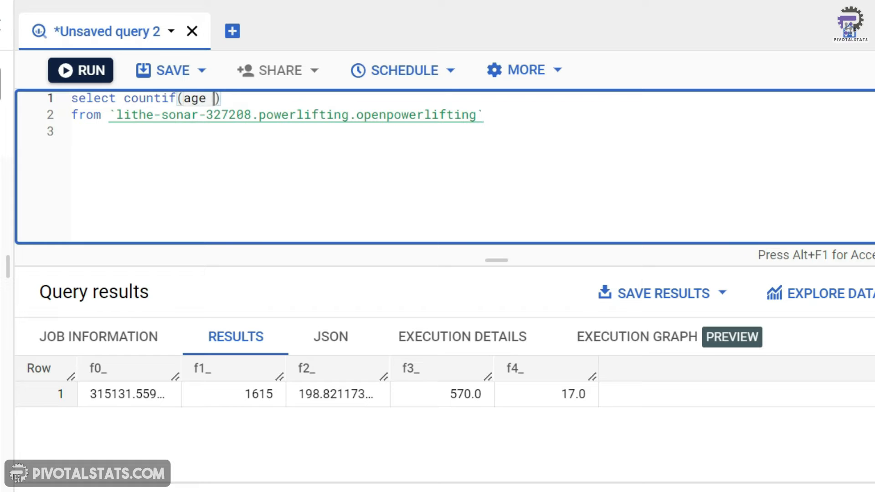
type("14")
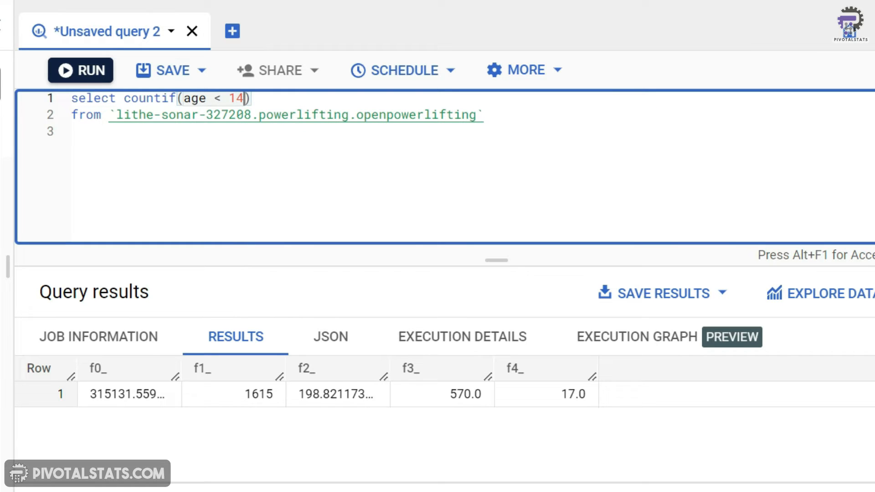
left_click(69, 70)
- Extend the countif condition with and Equipment = 'Raw', and run the query
type("and ")
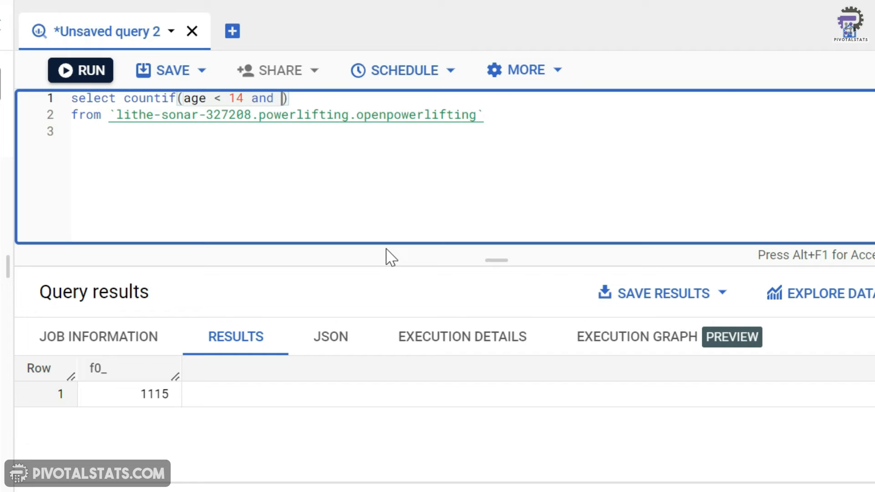
type("eqi")
key("Tab")
type("= 'Raw")
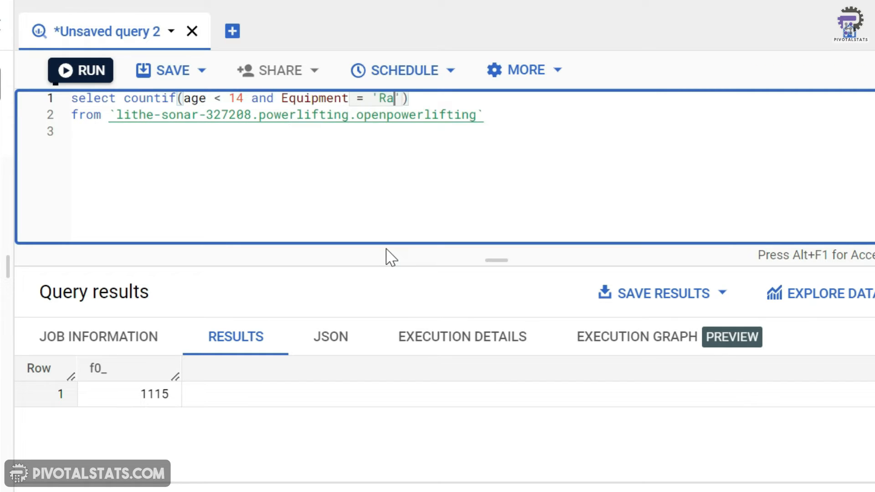
left_click(86, 68)
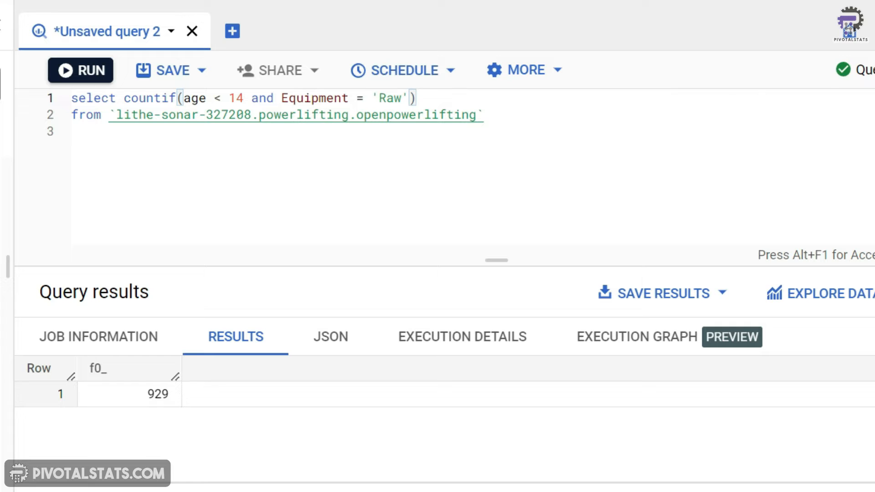
- Highlight the countif condition and replace the whole countif expression with the Name column
left_click_drag(184, 98, 402, 98)
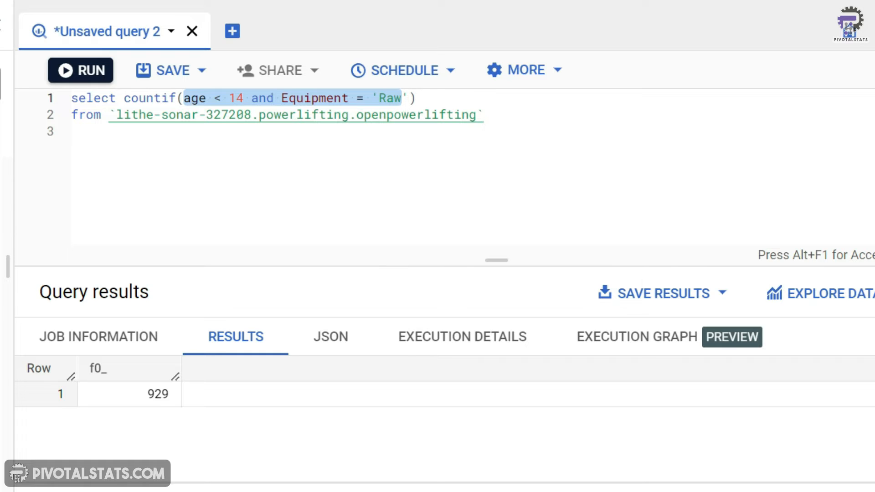
left_click_drag(485, 115, 485, 132)
left_click(416, 98)
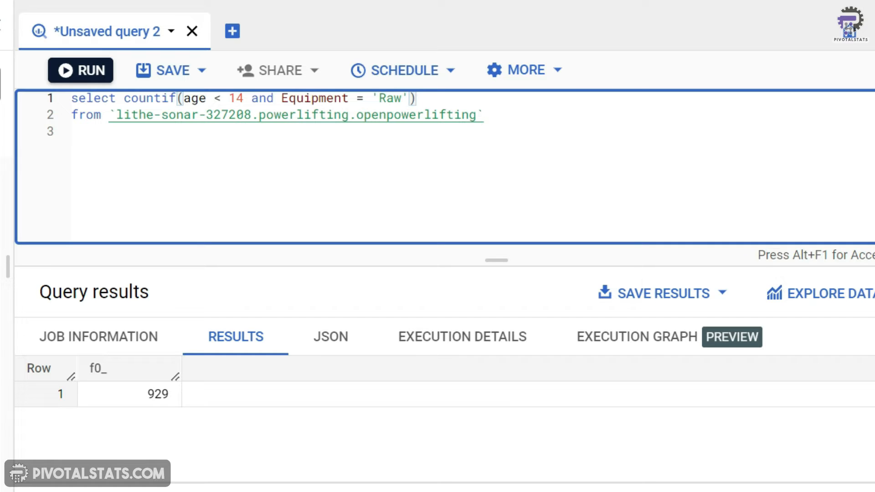
key("shift+Left")
key("shift+Left")
key("shift+Left")
key("shift+Left")
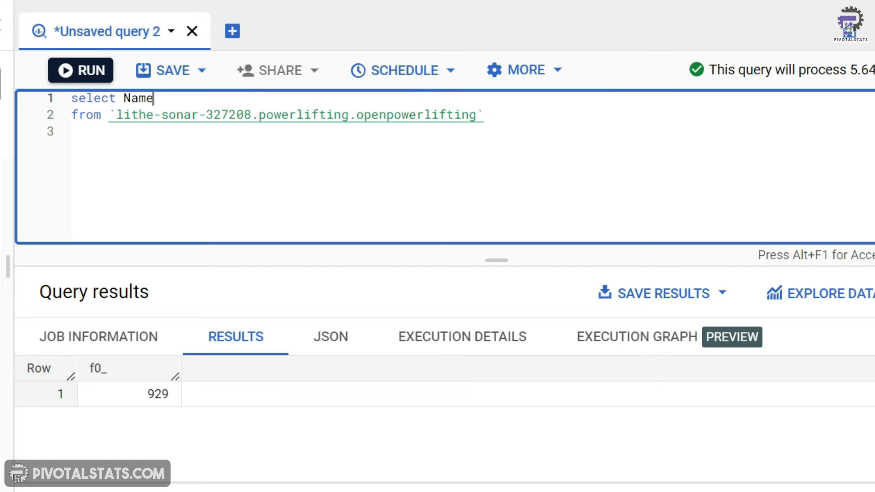
- Add sum(TotalKg) after Name in the select list
type(", sum")
key("Tab")
key("BackSpace")
type("total")
key("Tab")
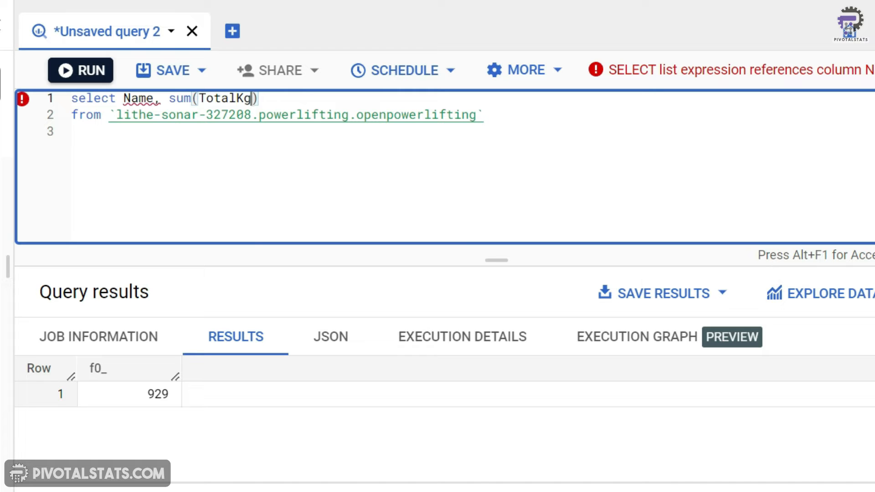
- Check the problem flagged at Name and add where Equipment = 'Raw' and Age < 15, followed by GROUP BY Name, below the from line
left_click(123, 99)
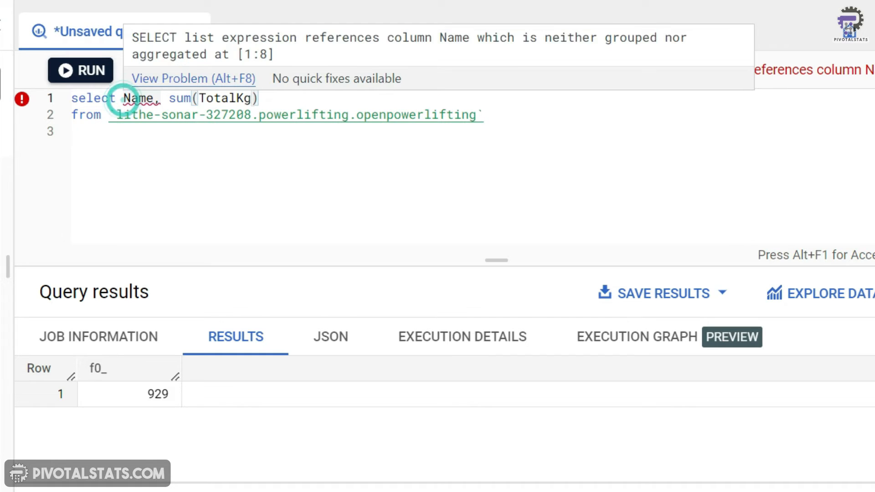
left_click(147, 132)
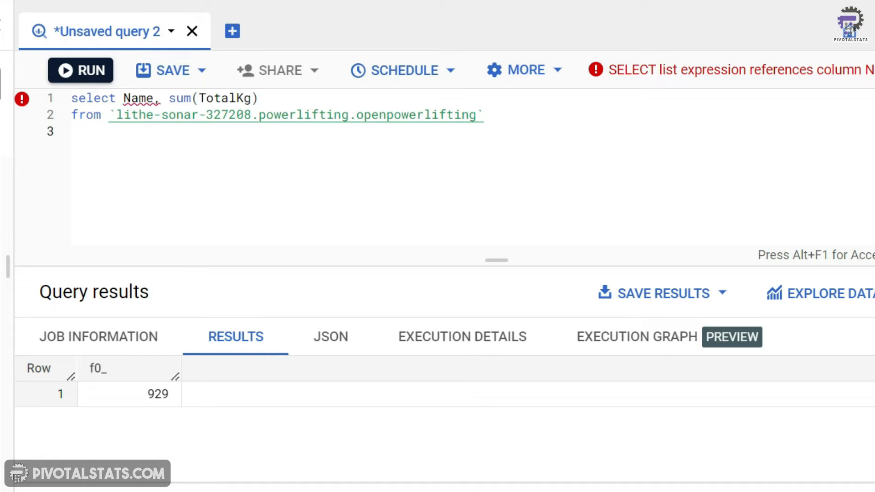
type("where Equipment = 'Raw' and Age < 15")
type("G")
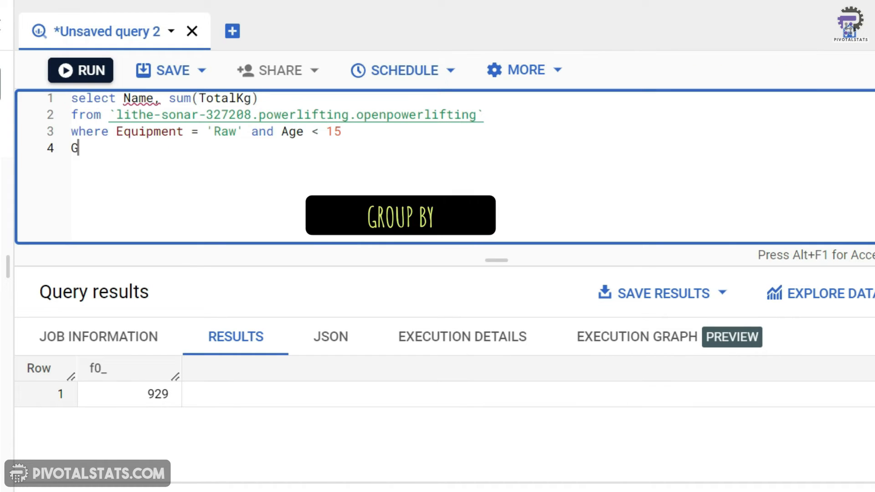
type("ROUP BY Name")
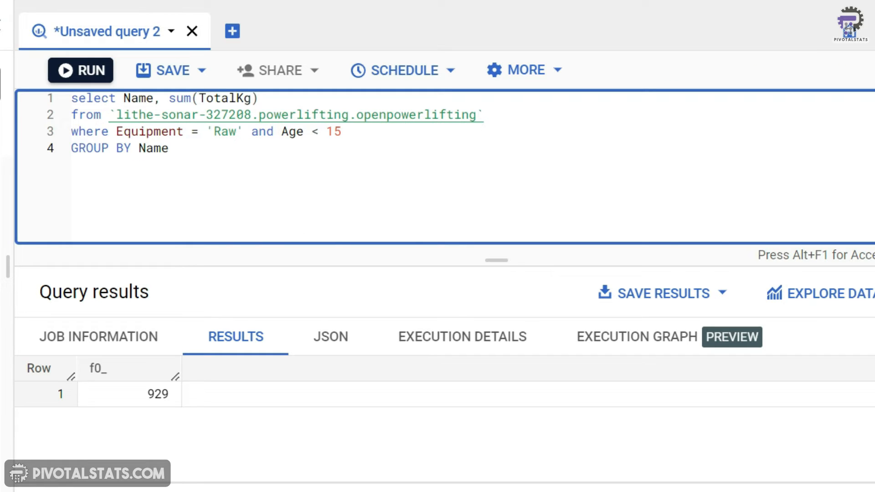
- Run the query grouped by Name and enlarge the results area to show more rows
left_click(85, 72)
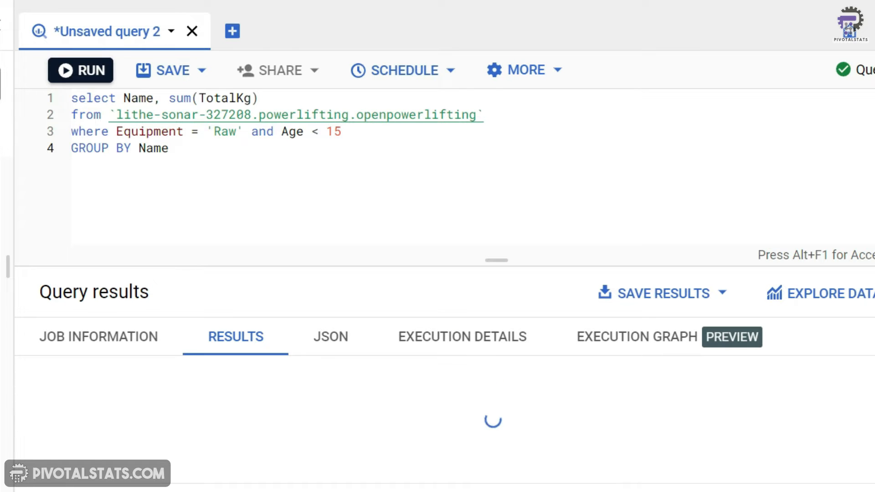
left_click(448, 267)
left_click_drag(449, 262, 459, 190)
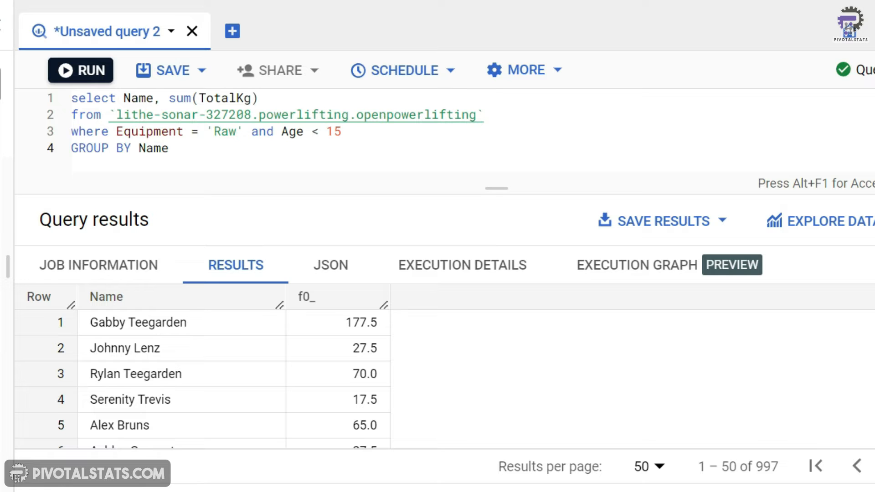
- Try the select list without the Name column while keeping GROUP BY Name, and restore the column
double_click(185, 149)
left_click(180, 148)
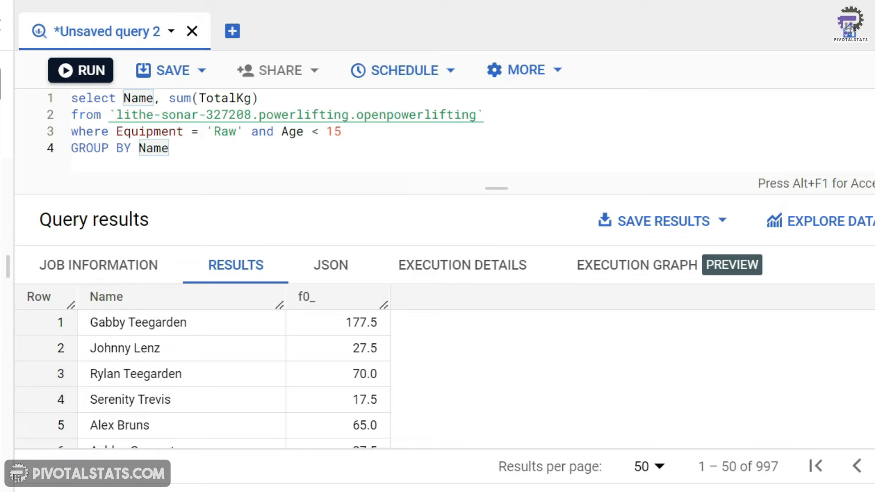
left_click_drag(168, 98, 123, 98)
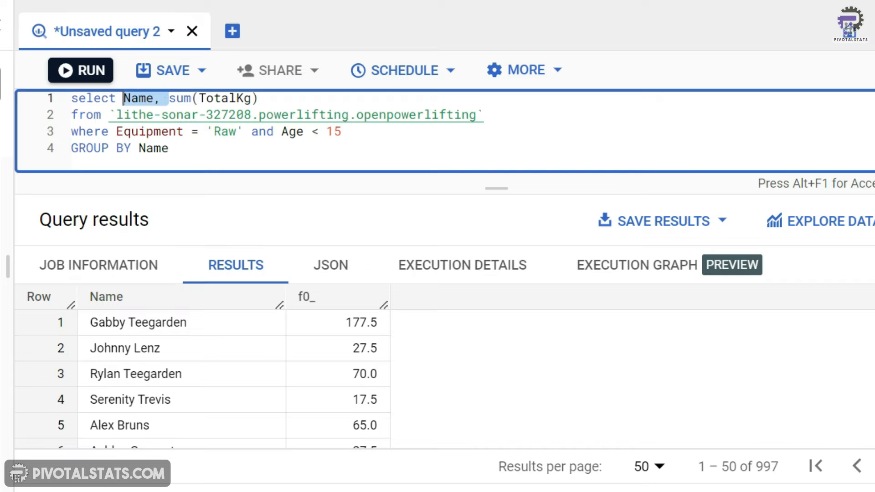
key("BackSpace")
left_click(227, 150)
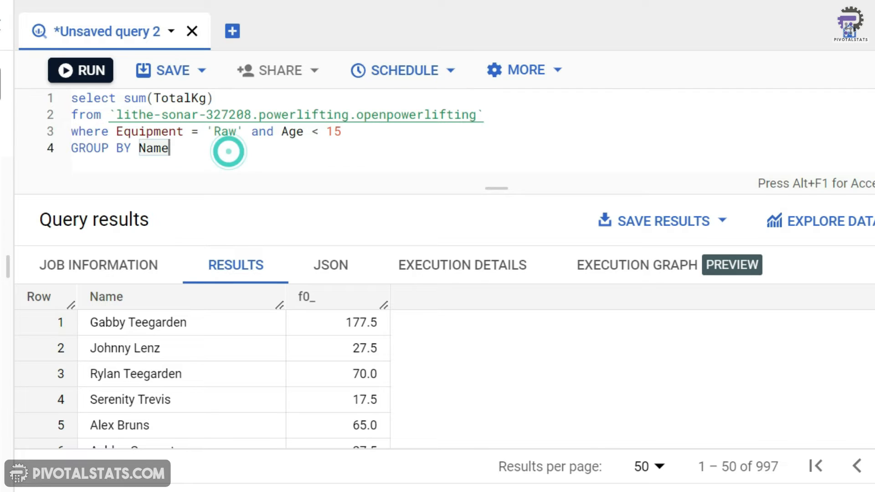
left_click_drag(170, 149, 77, 148)
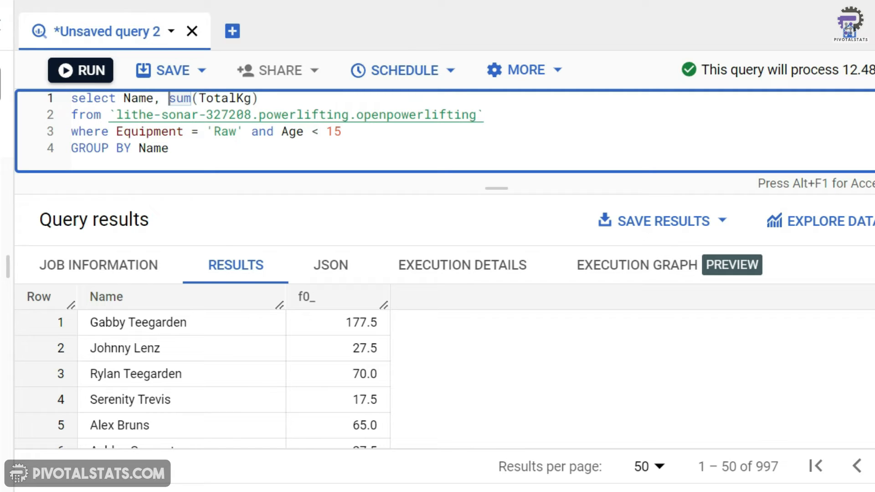
- Add Equipment after Name in both the select list and the GROUP BY clause, and run the query
key("Left")
type("Equipment,")
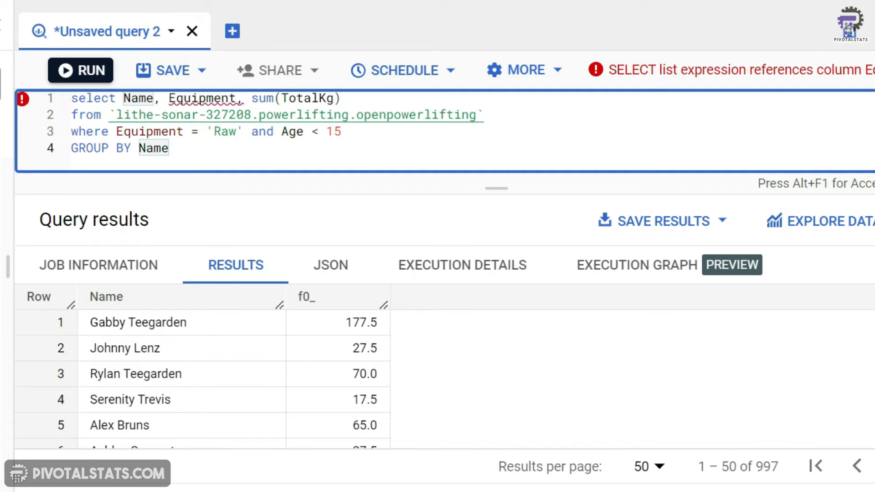
type(",")
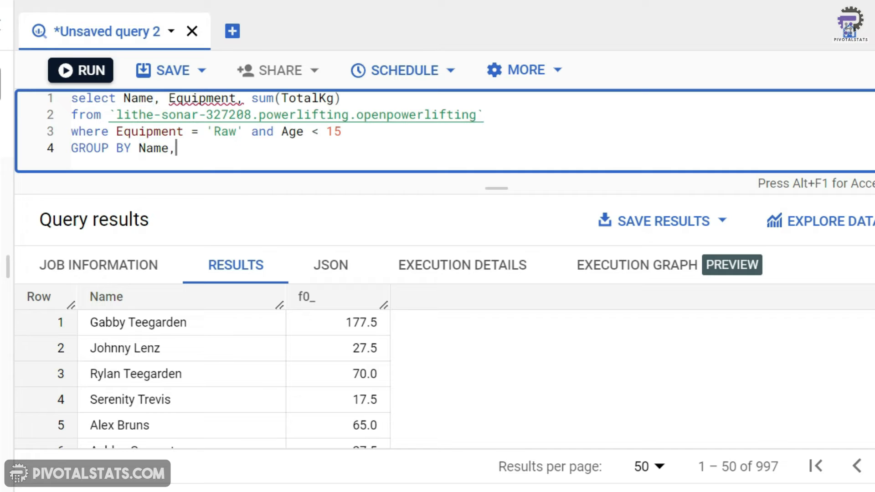
type(" equipm")
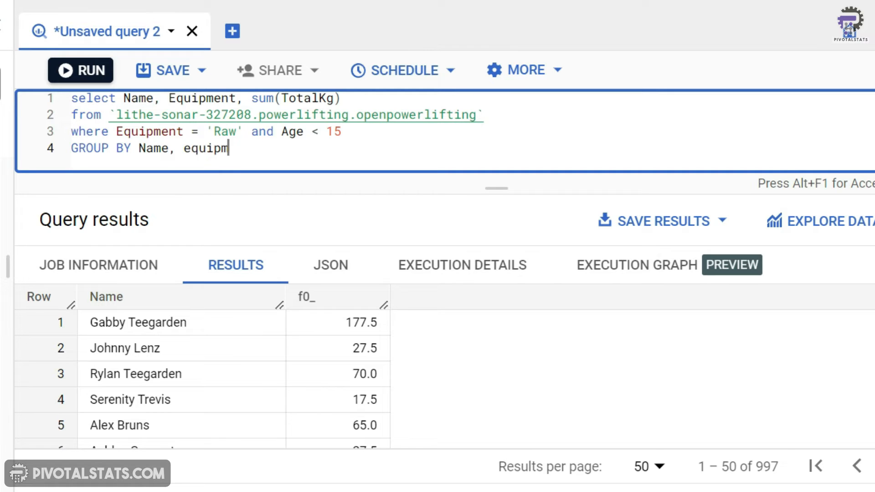
key("Tab")
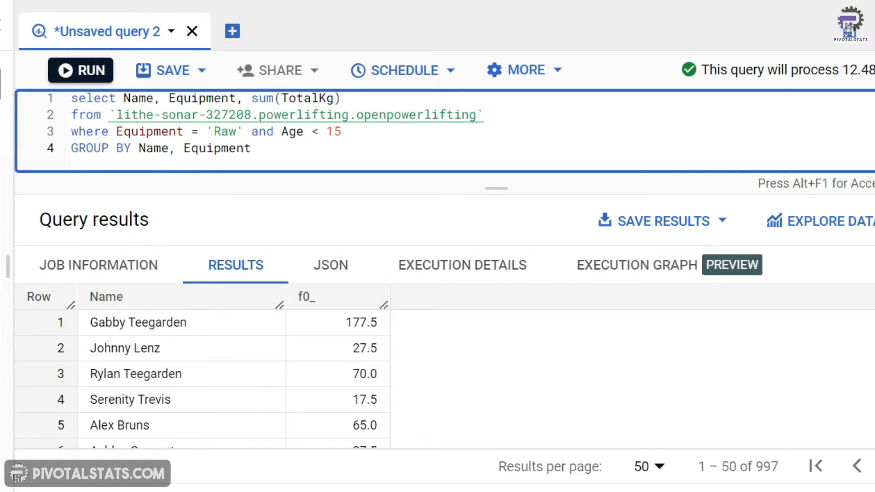
left_click_drag(123, 98, 236, 98)
left_click(268, 155)
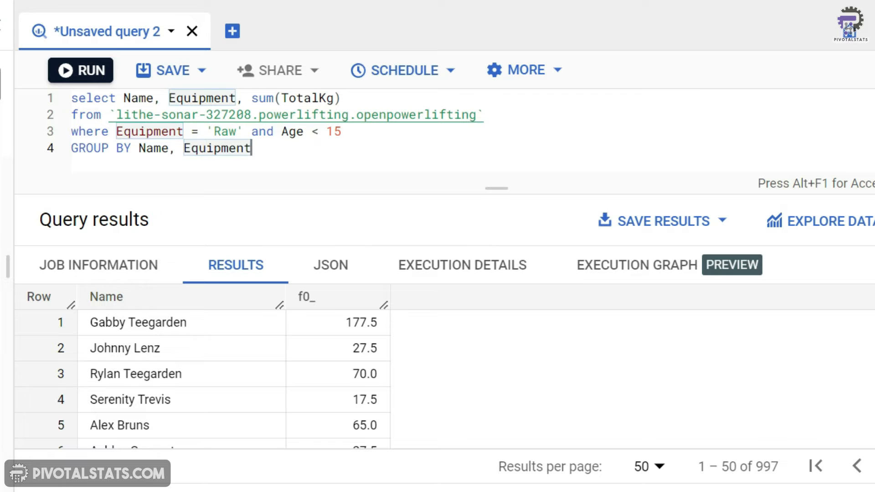
left_click(71, 71)
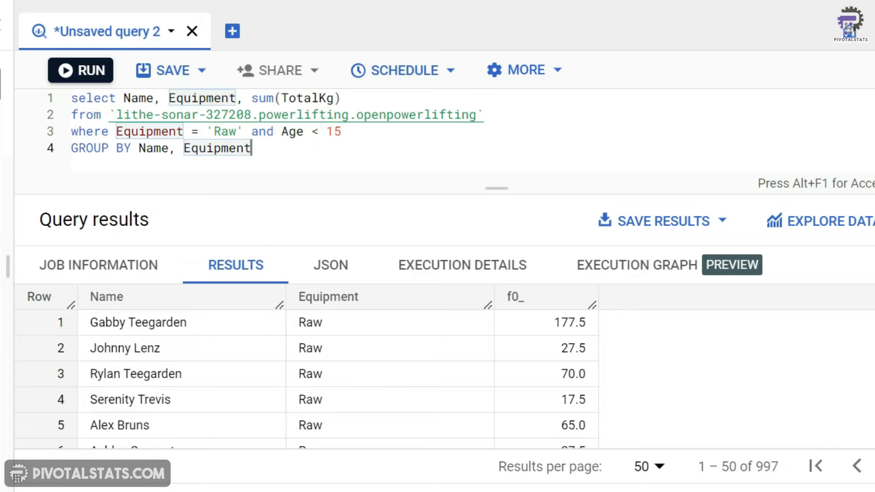
- Alias sum(TotalKg) as TotalKg_Sum in the select list and run the query
left_click(365, 97)
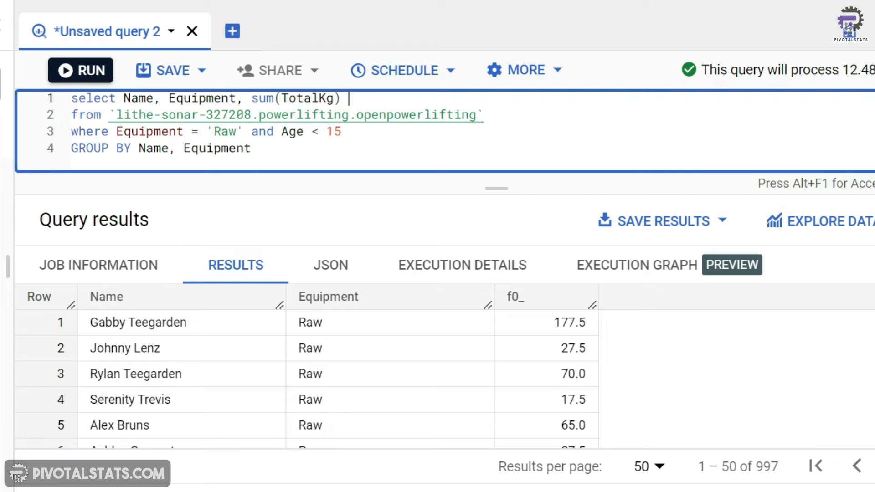
type("as")
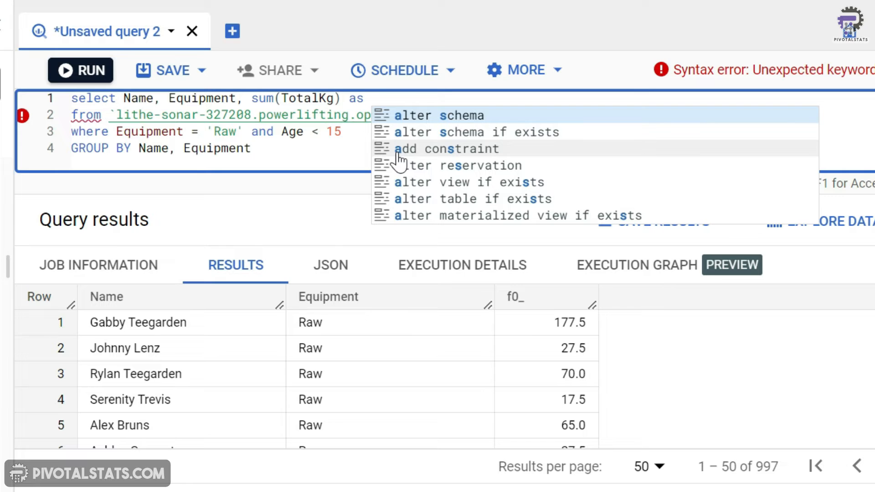
type(" TotalKg")
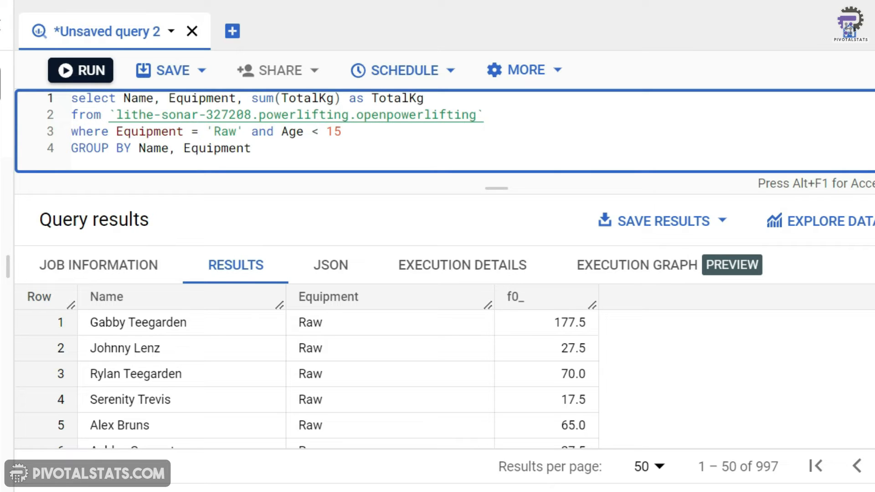
type("_Sum")
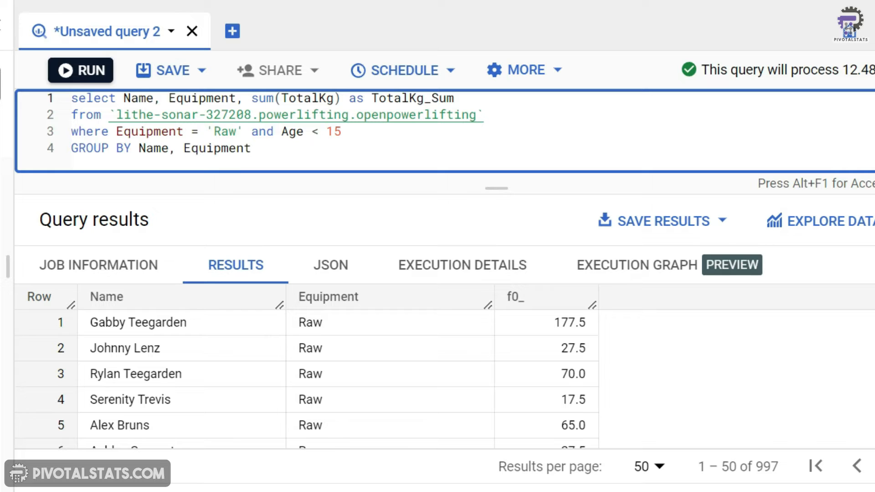
left_click(79, 77)
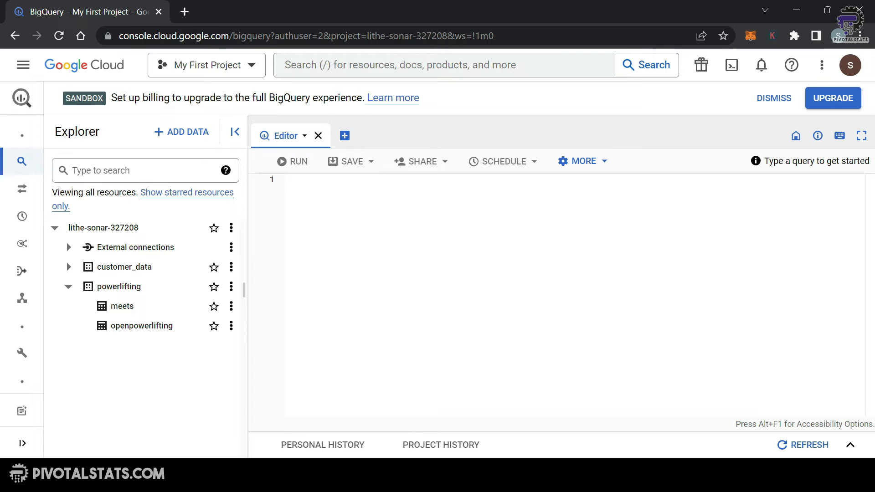
- Write a new query in the empty editor that selects Name from the powerlifting.openpowerlifting table
type("select Name")
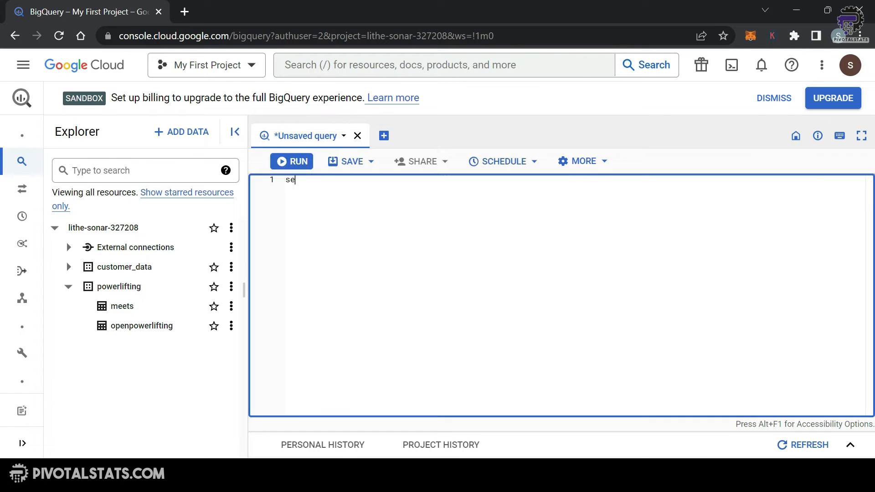
type(" f")
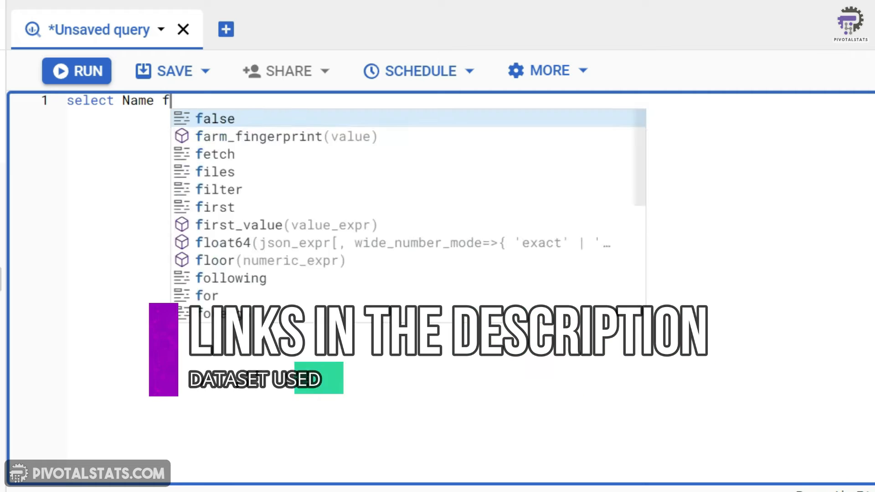
type("rom lithe")
key("Down")
key("Down")
key("Down")
key("Down")
key("Return")
- Add where Name like 'P%' on a second line, run the query, and enlarge the results area
key("Return")
type("wher")
key("BackSpace")
type("ere Name")
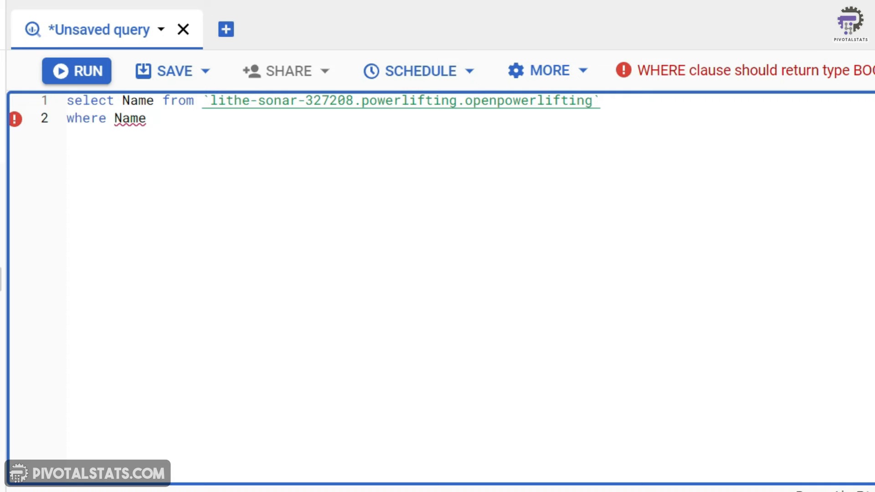
type("l")
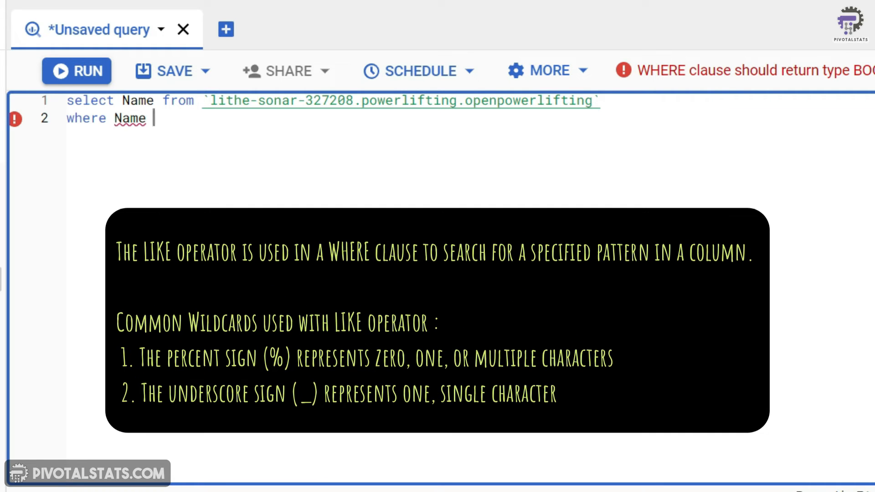
type("ke")
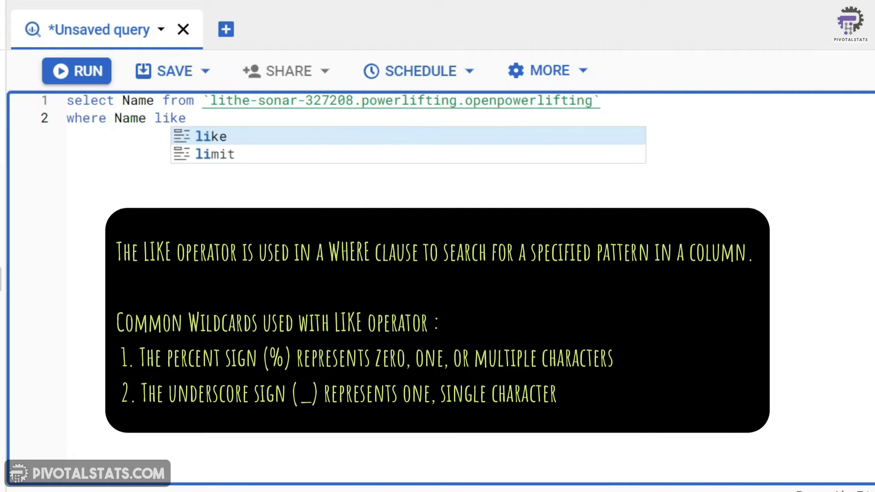
key("Escape")
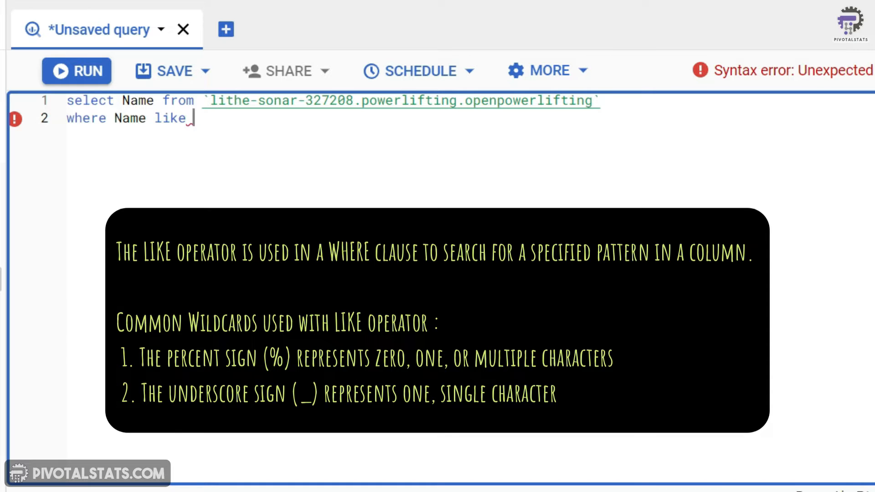
type("'")
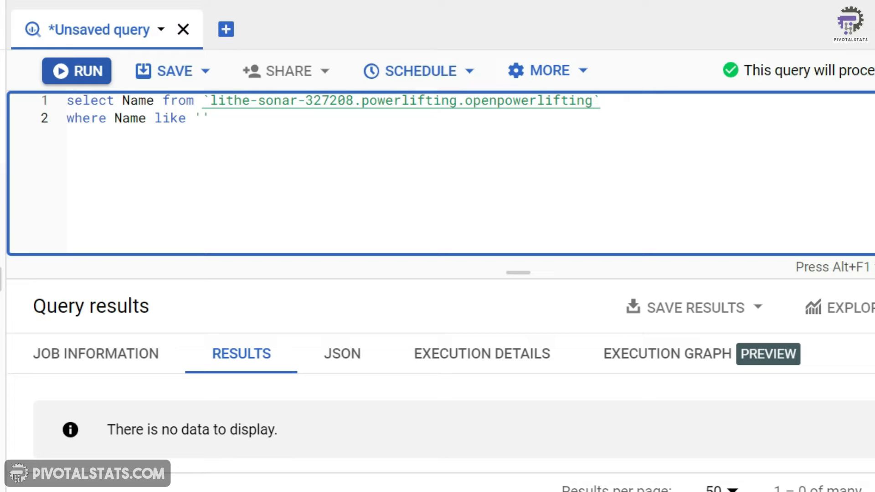
type("P%")
key("Right")
left_click(94, 73)
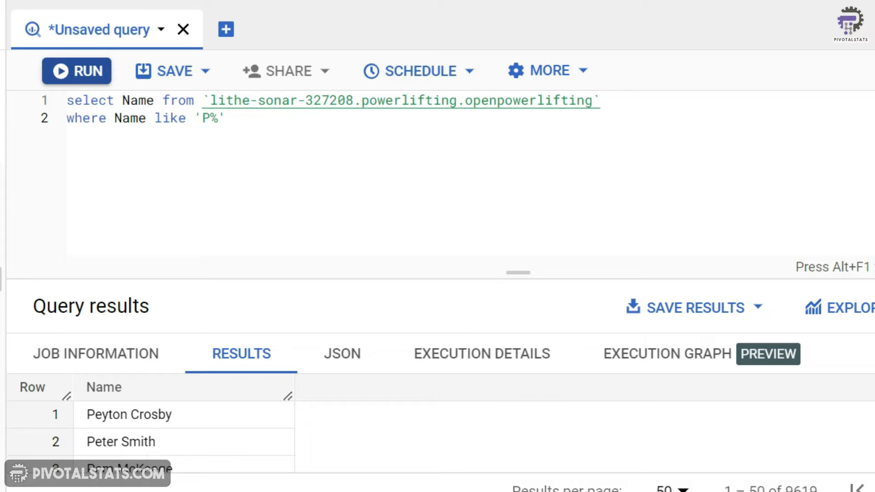
left_click_drag(510, 273, 510, 163)
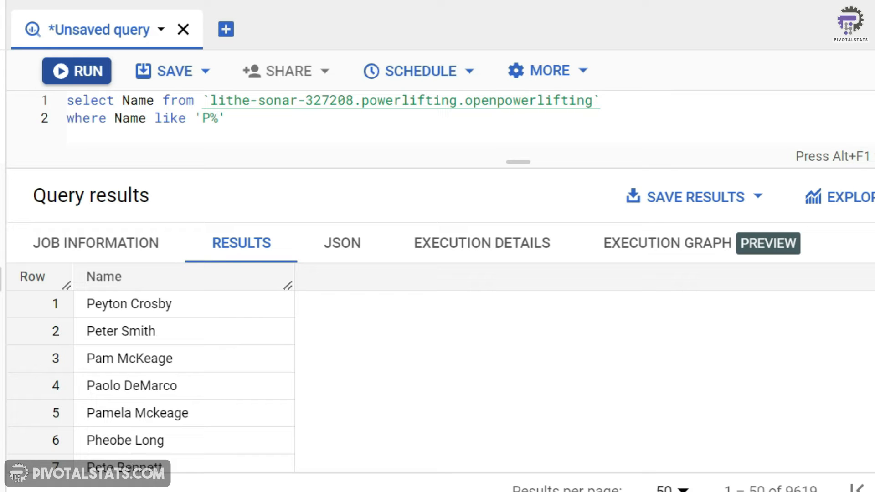
- Change the like pattern to '%y' to match names ending in y
left_click(203, 118)
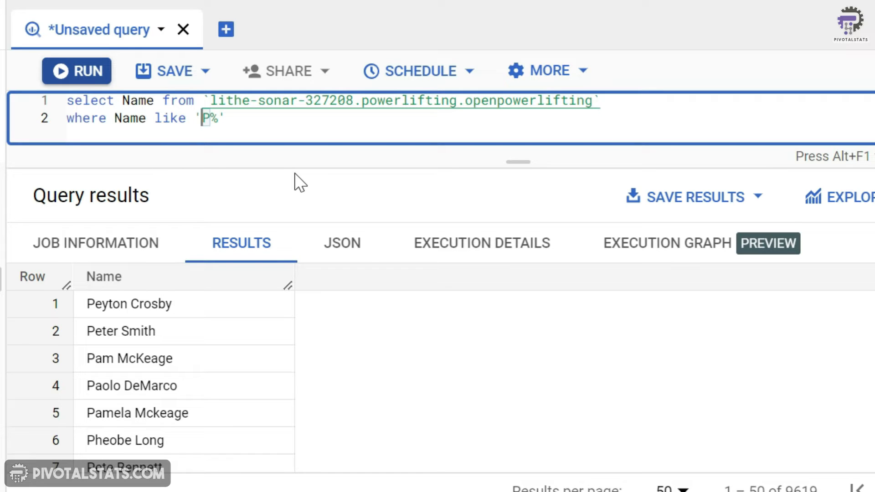
key("shift+Right")
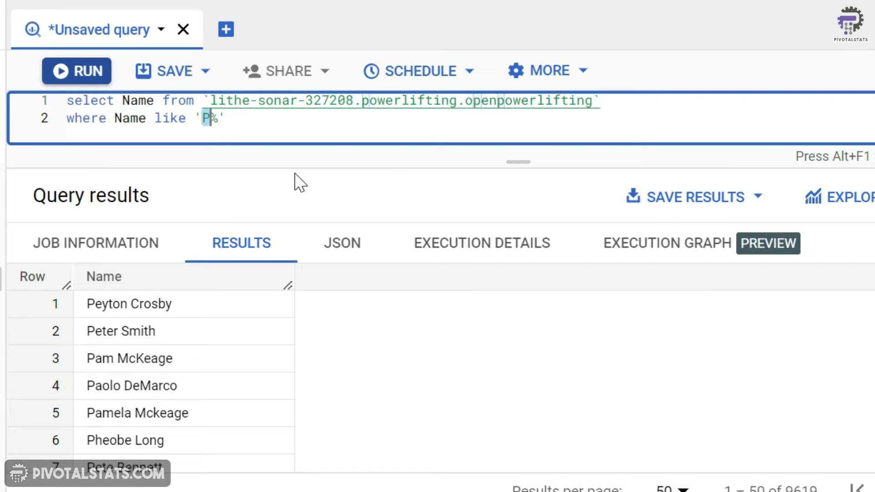
key("BackSpace")
key("Right")
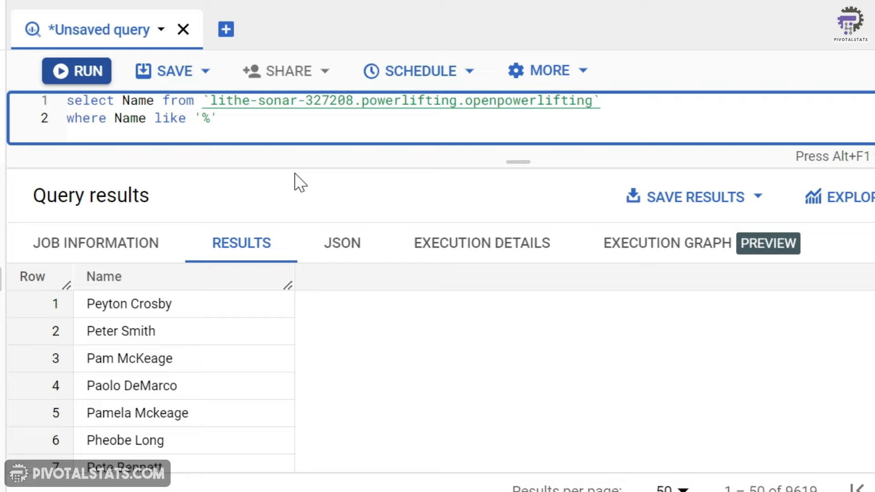
type("yu")
key("BackSpace")
key("BackSpace")
type("Y")
key("BackSpace")
type("y")
key("Right")
- Highlight the '%y' pattern and its y character in the where clause
key("shift+Left")
key("shift+Left")
key("shift+Left")
key("shift+Left")
key("shift+Left")
key("shift+Left")
key("shift+Left")
key("shift+Right")
key("shift+Right")
key("shift+Right")
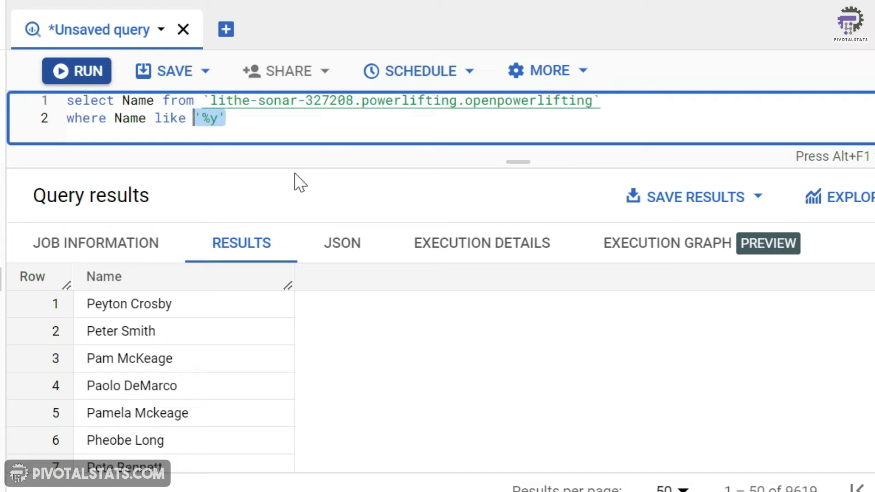
key("Right")
key("Left")
key("Left")
key("Left")
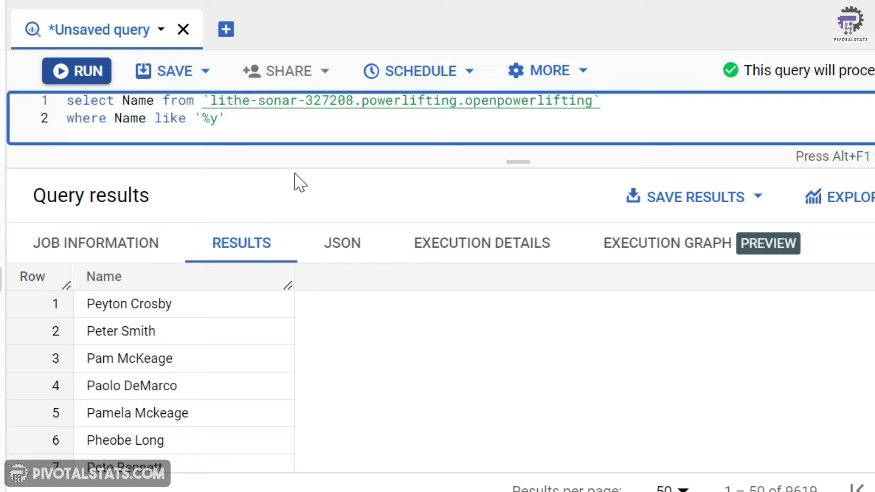
key("Right")
key("shift+Right")
key("Right")
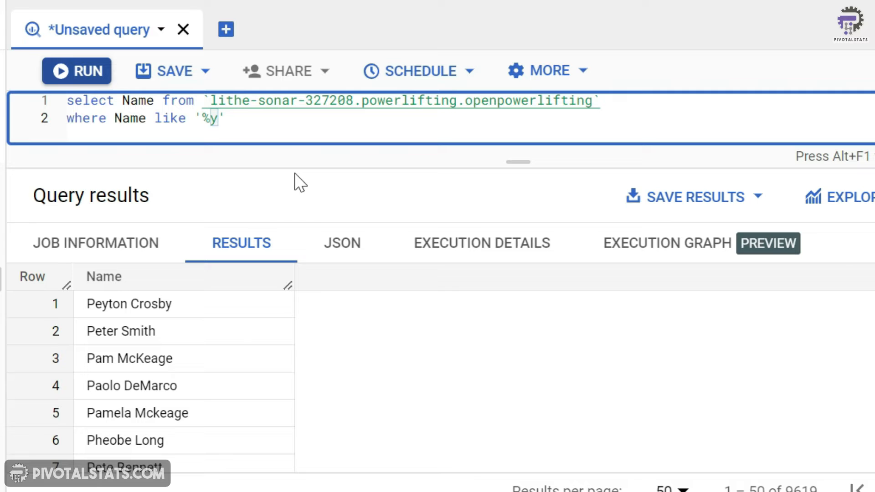
- Run the query with the '%y' pattern and look through the returned names
left_click(72, 70)
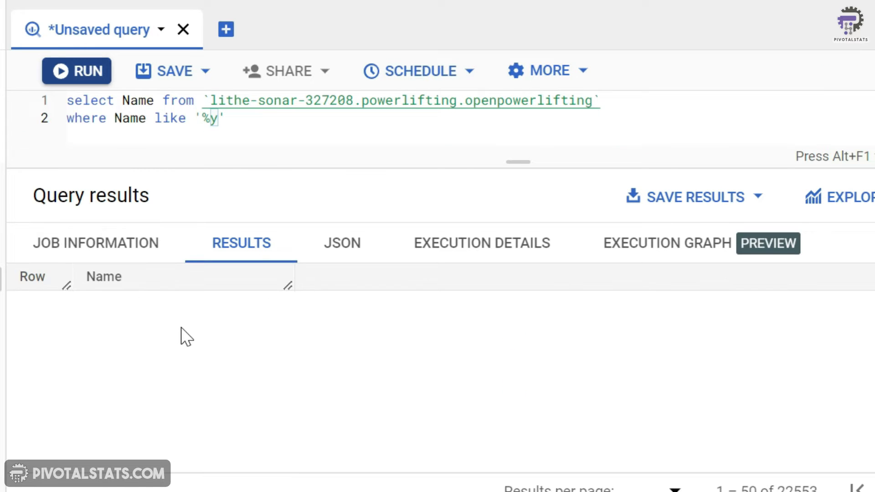
scroll(272, 404, "down", 7)
scroll(273, 403, "down", 2)
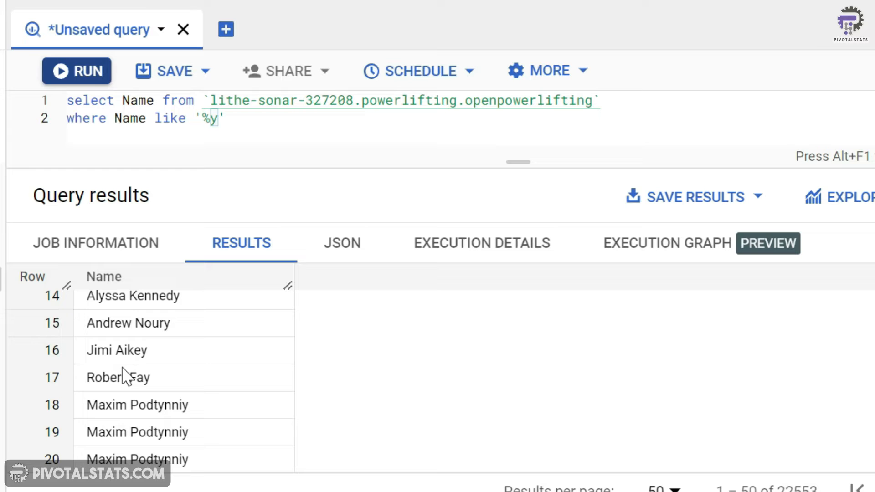
scroll(234, 364, "up", 1)
key("Left")
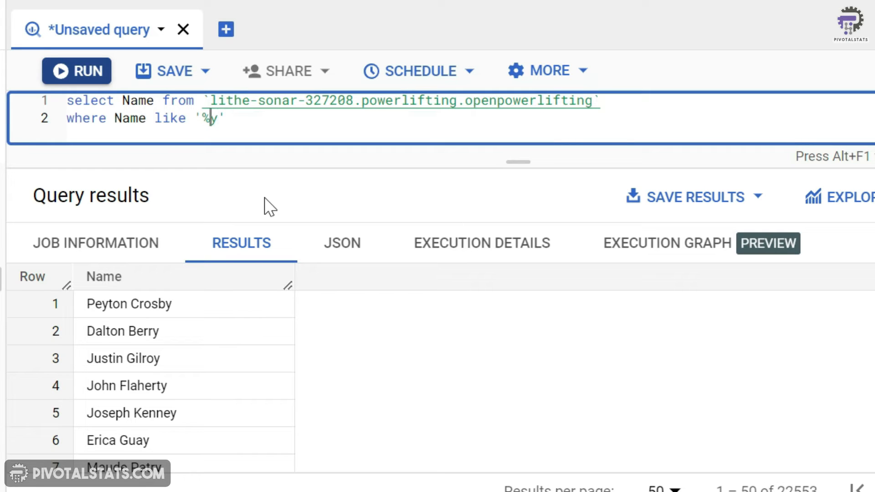
- Change the like pattern to '_y%' so it matches names with y as the second character
key("shift+Left")
key("BackSpace")
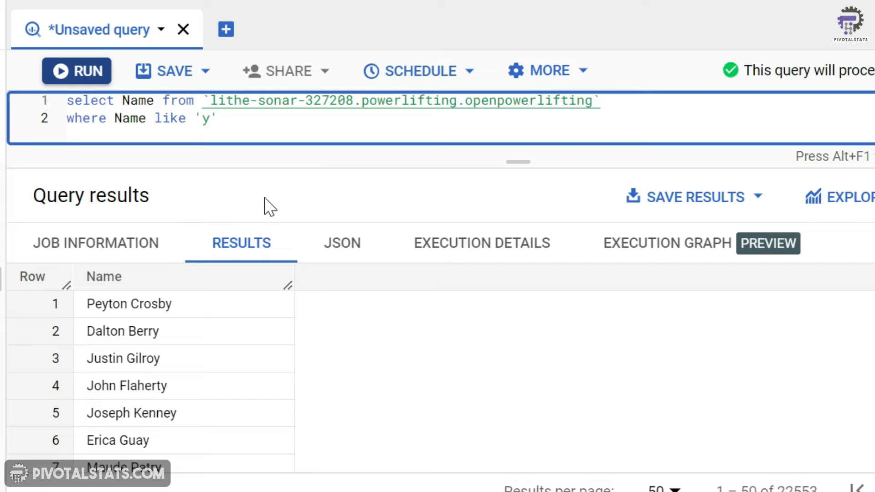
type("_")
key("shift+Left")
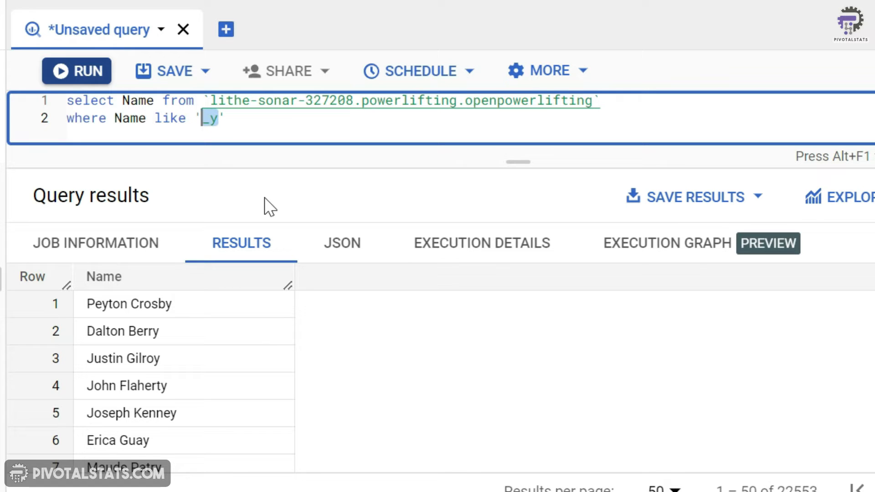
key("Right")
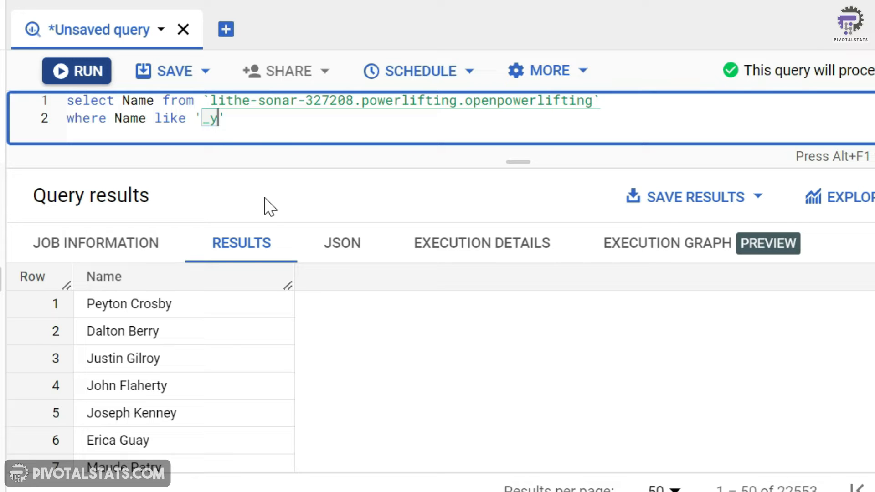
type("%")
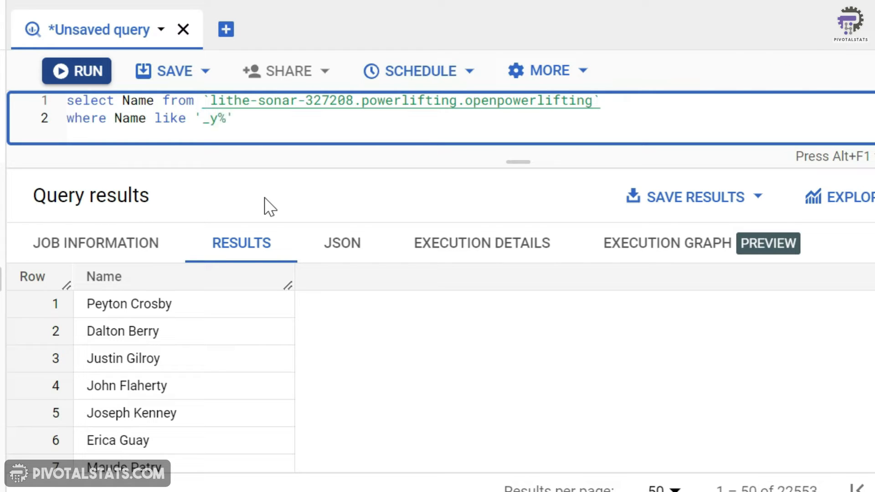
- Change the like pattern to '_e%' and run the query for names with e as the second character
key("Left")
key("Left")
key("Left")
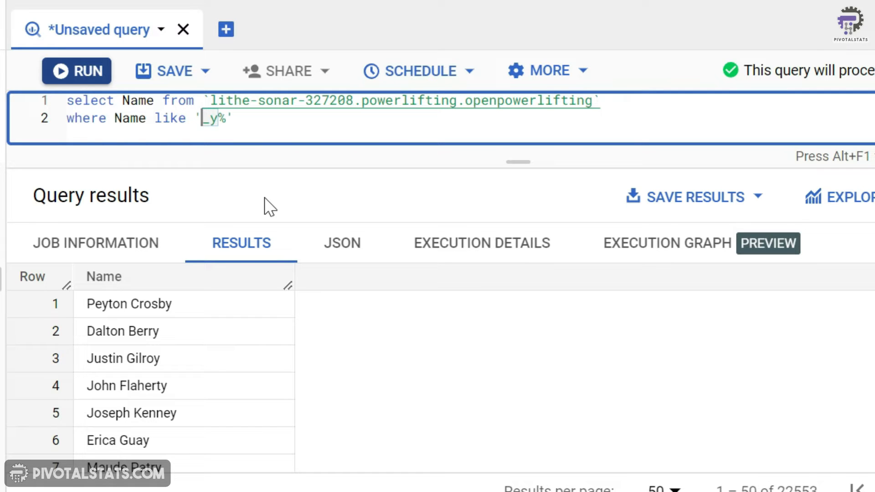
type("_e")
key("Right")
key("shift+Left")
key("End")
left_click(69, 71)
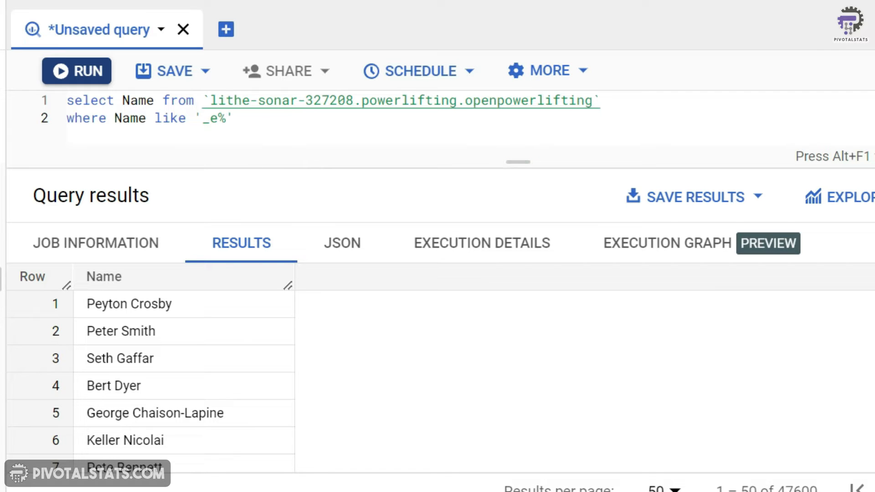
- Change the like pattern to '__y%' and run the query for names with y as the third character
left_click(212, 117)
type("_")
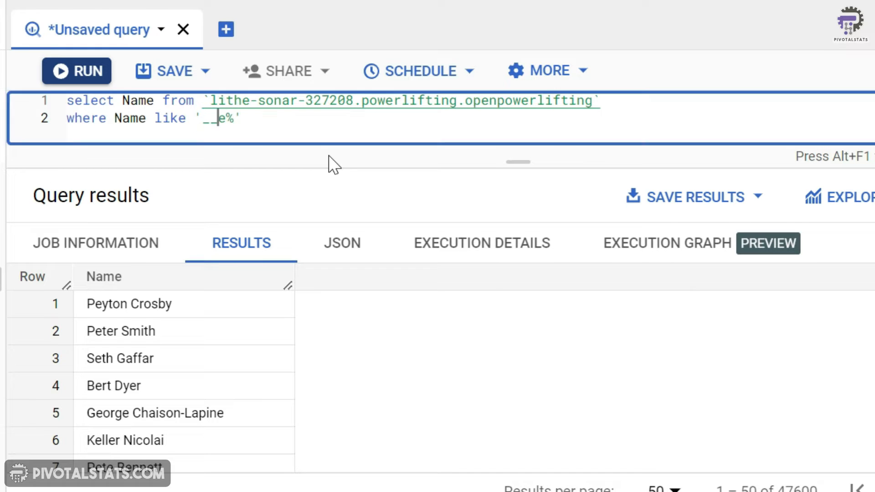
key("shift+Right")
type("y")
left_click(75, 78)
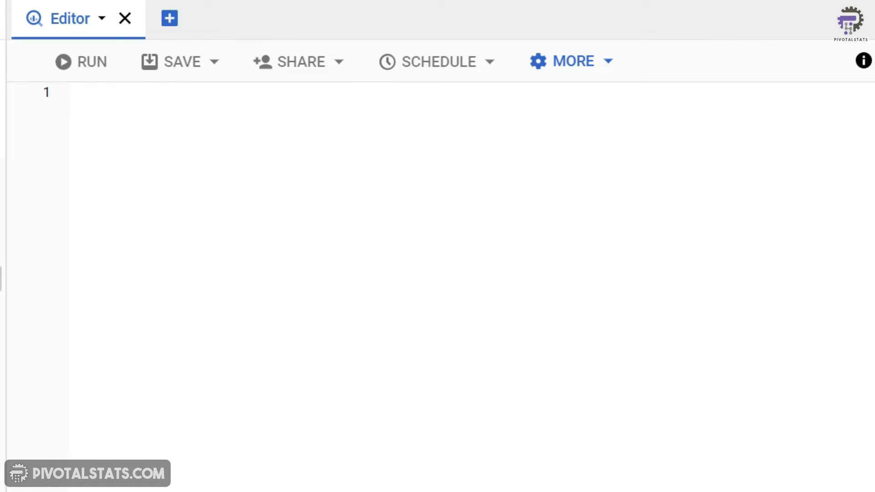
- Start a new query with select on line 1 and from `lithe-sonar-327208.powerlifting.openpowerlifting` on line 2
type("select")
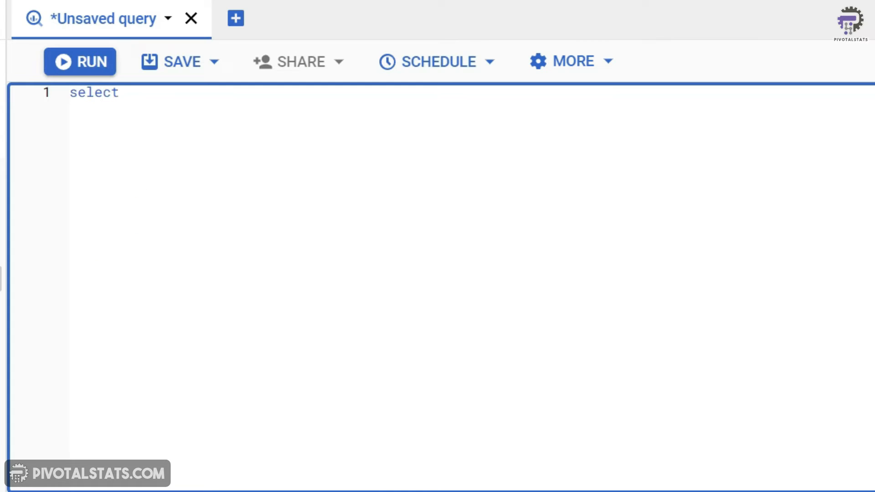
key("Return")
type("from l")
type("ithee")
key("Down")
key("Up")
key("Return")
key("Up")
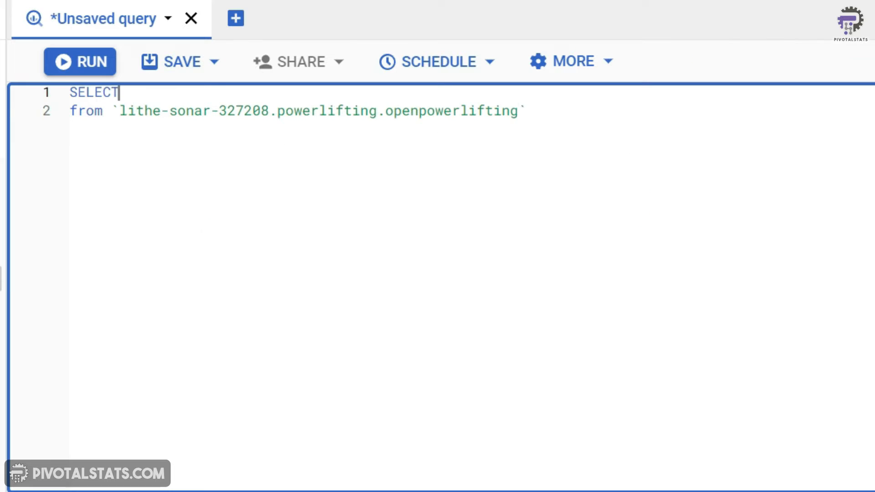
- Complete the select list with Name and sum(TotalKg) as TotalKg_Sum
type("Nam")
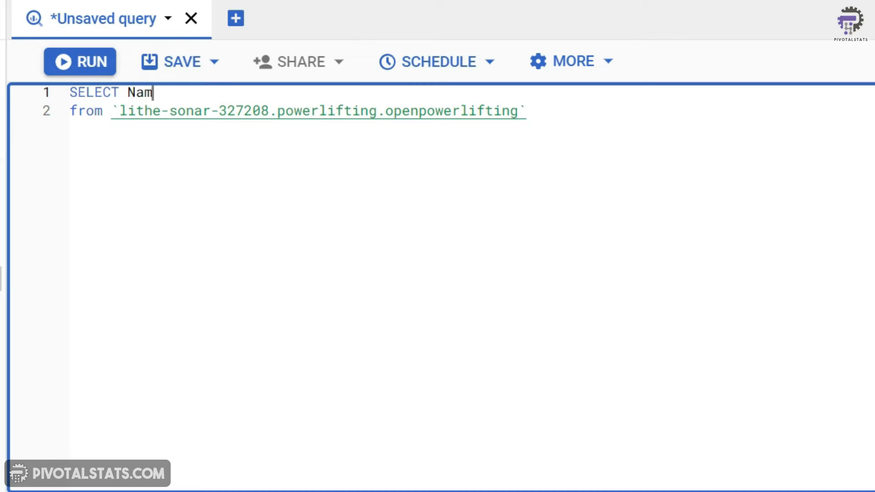
type("e, sum")
key("BackSpace")
key("BackSpace")
type("(totalkg")
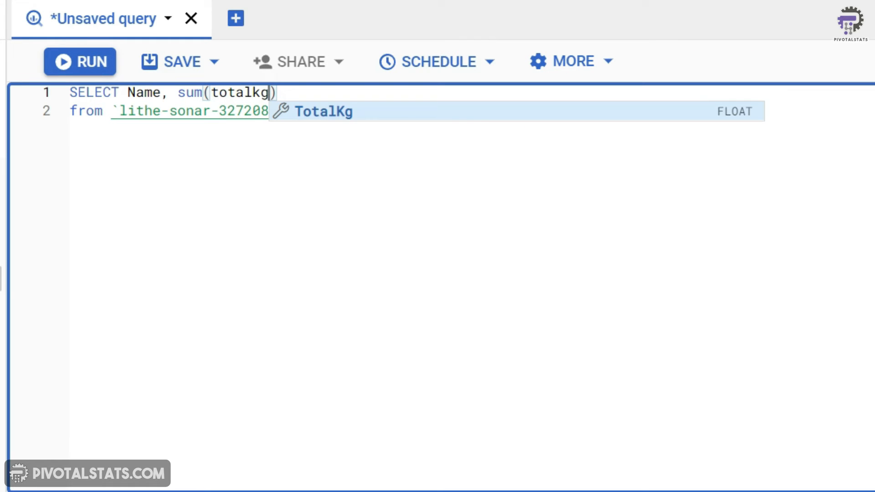
key("Tab")
type(") as ")
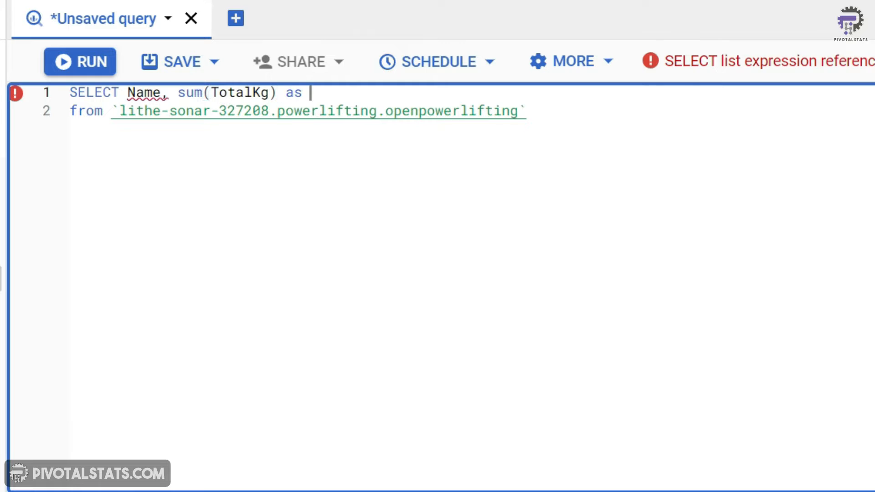
type("TotalKg")
type("_Sum")
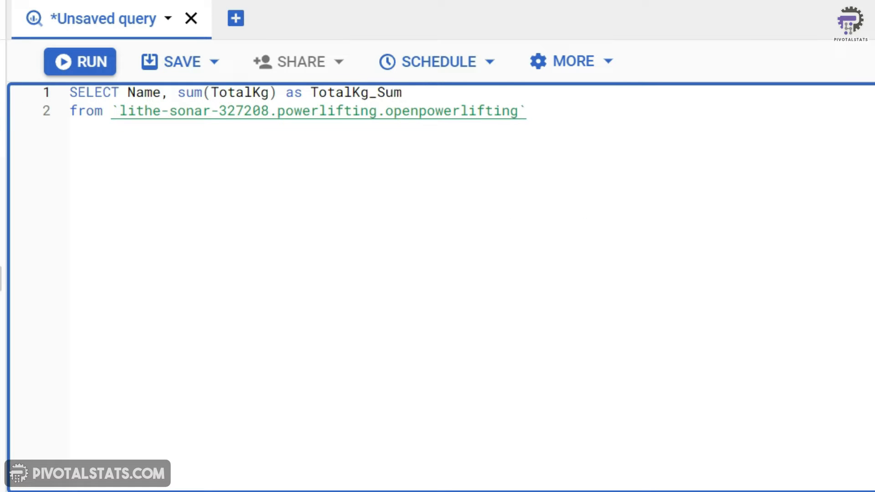
- Add GROUP BY Name on a third line and run the query
key("Down")
key("End")
key("Return")
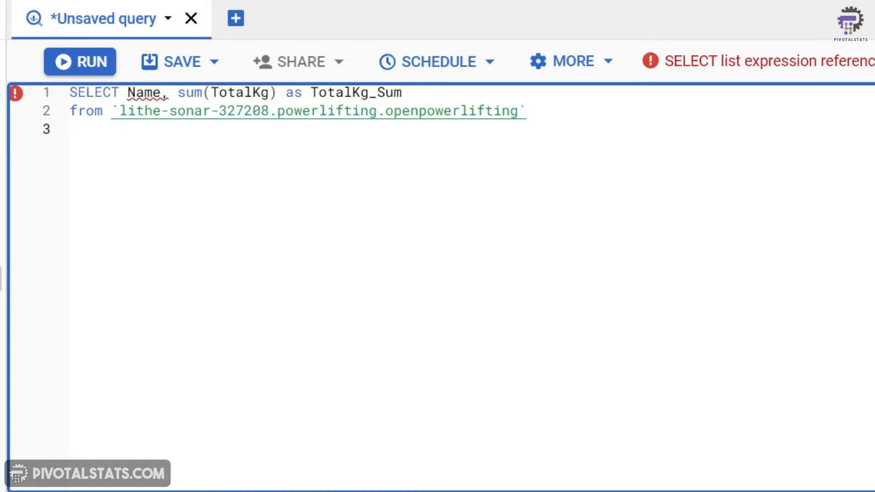
type("Group")
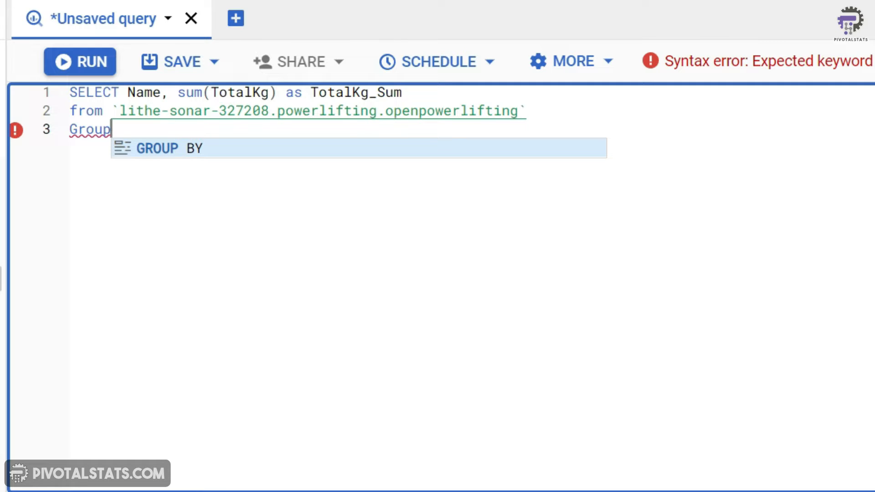
key("Return")
type("Name")
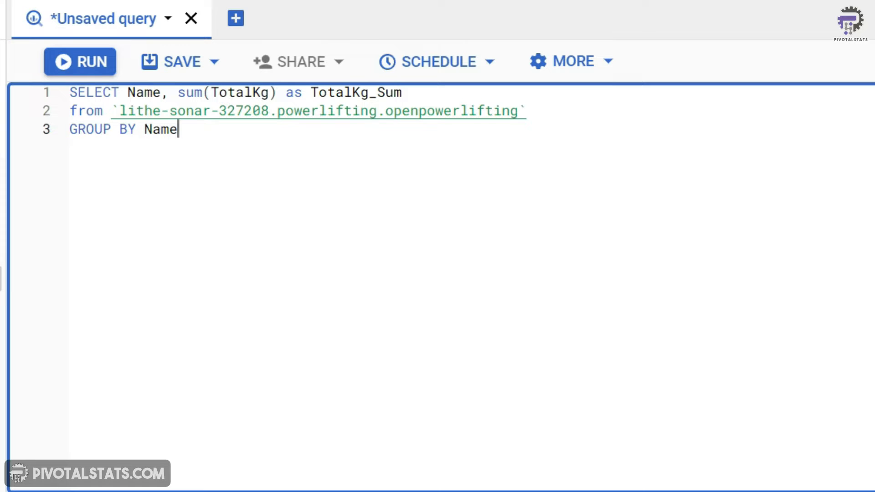
left_click(86, 69)
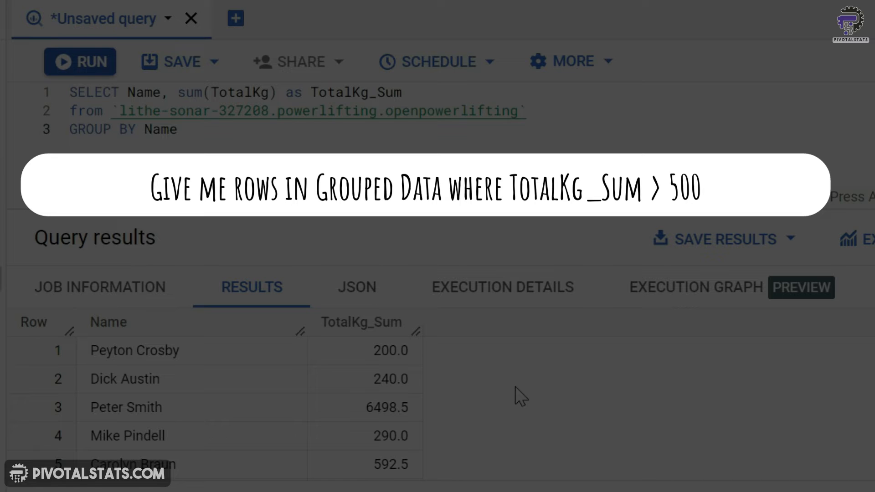
- Insert where TotalKg_Sum > 500 on its own line between the from and GROUP BY lines
key("Return")
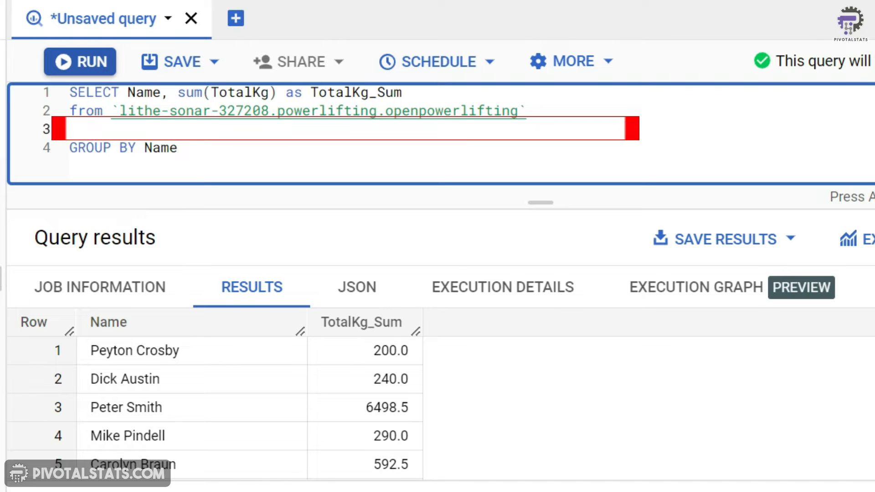
type("where Total")
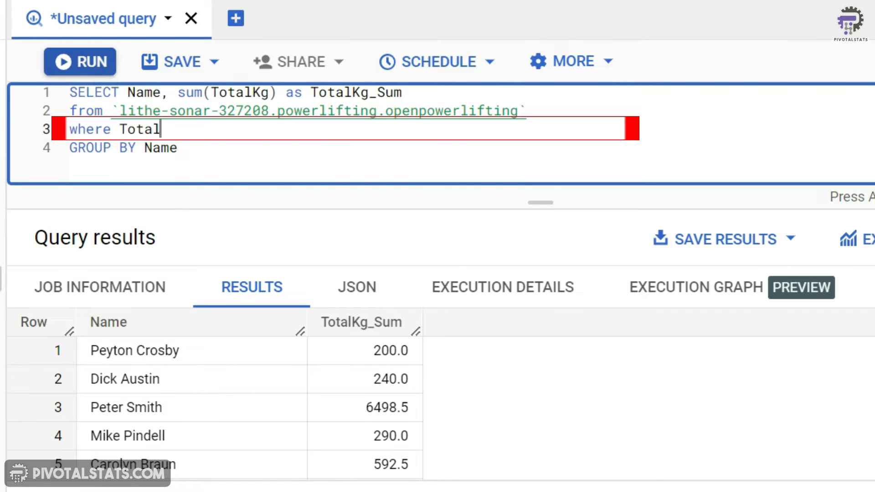
type("Kg_")
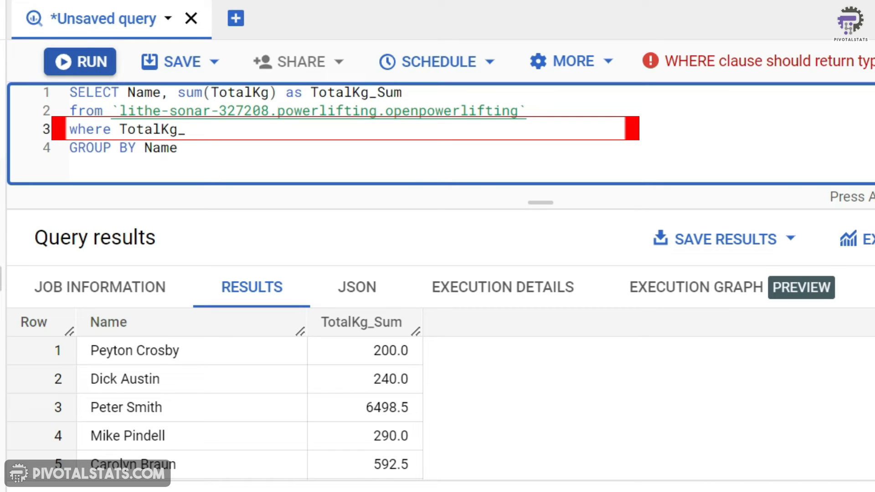
type("Sum > 500")
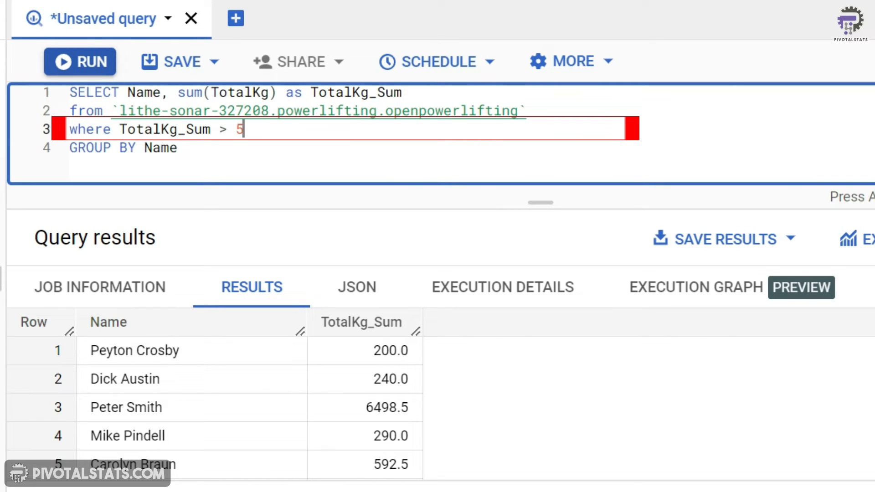
key("Down")
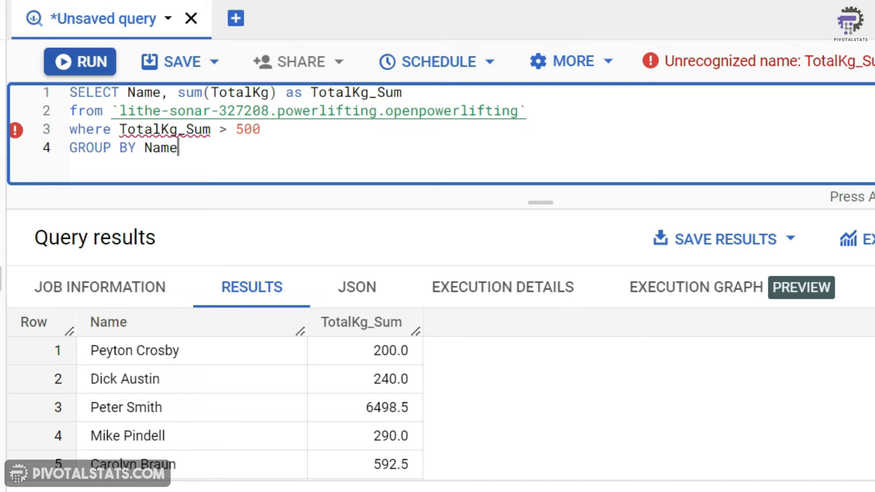
- Try replacing the TotalKg_Sum alias in the where clause with sum(TotalKg)
left_click(286, 93)
double_click(164, 130)
type("sum(TotalKg)")
left_click(357, 133)
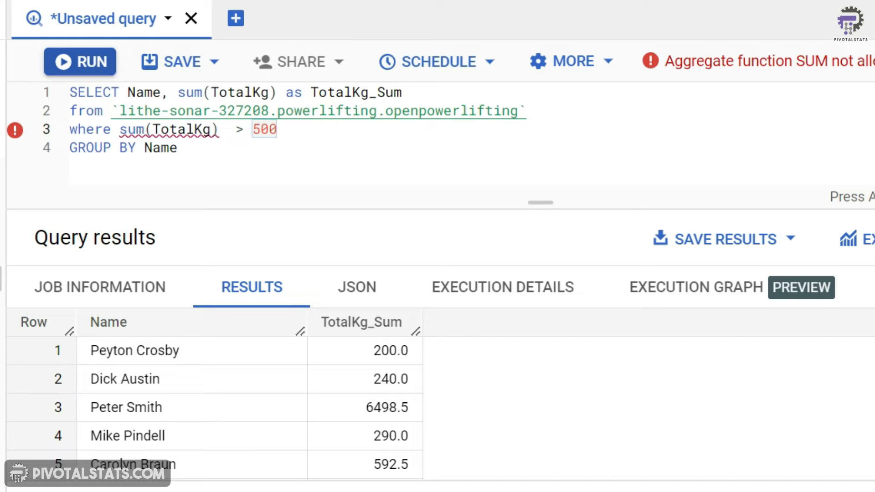
- Move the where sum(TotalKg) > 500 clause below the GROUP BY Name line
key("shift+Home")
key("BackSpace")
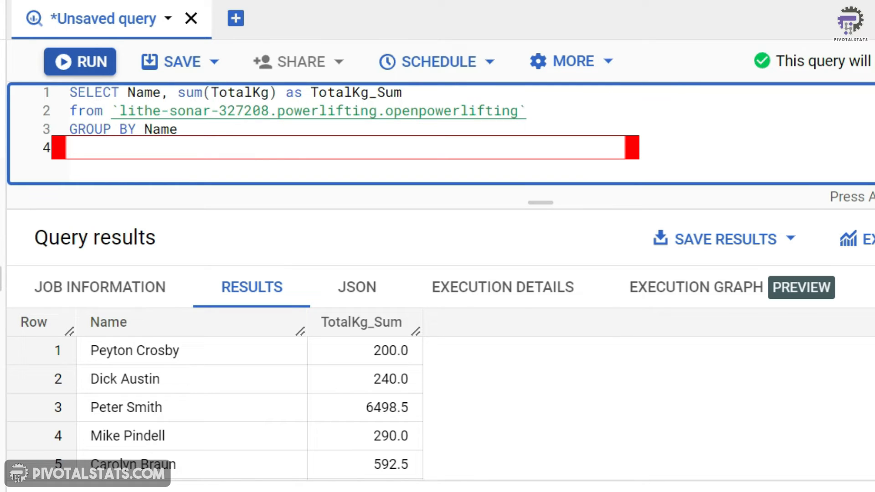
type("where sum(TotalKg)  > 500")
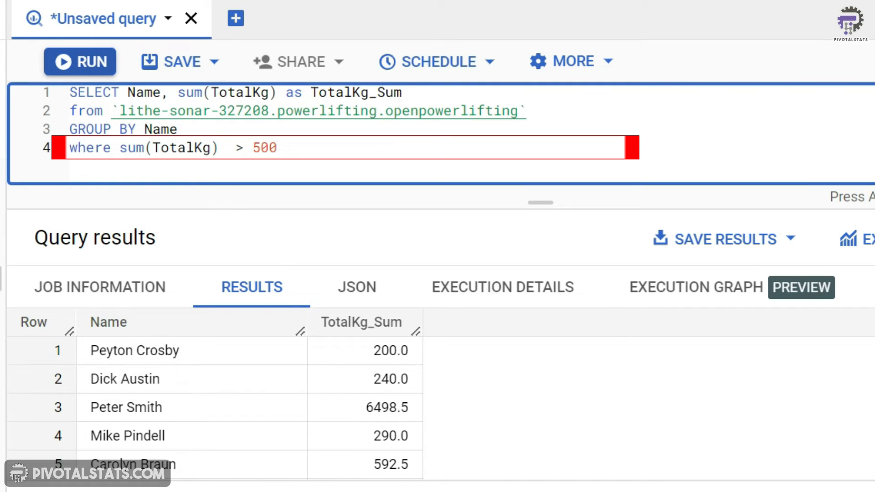
- Replace sum(TotalKg) in the where clause with the alias TotalKg_Sum
left_click_drag(219, 148, 120, 148)
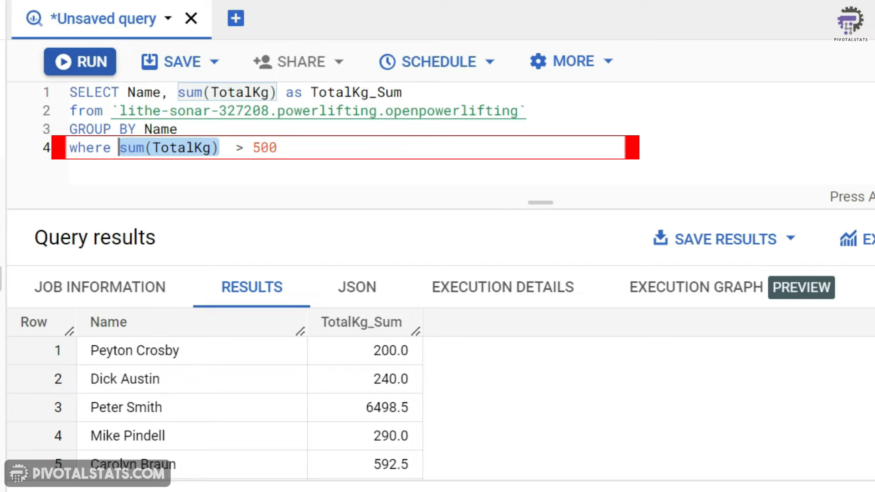
type("TotalKg")
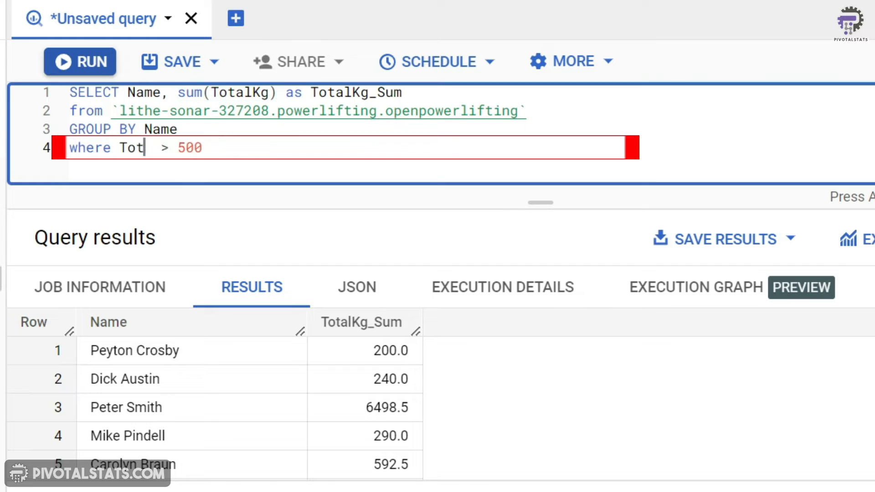
key("Escape")
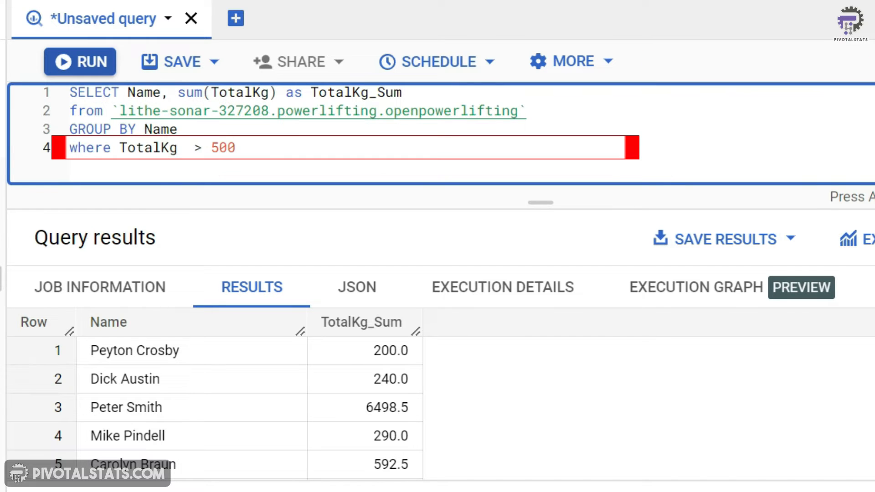
type("_Sum")
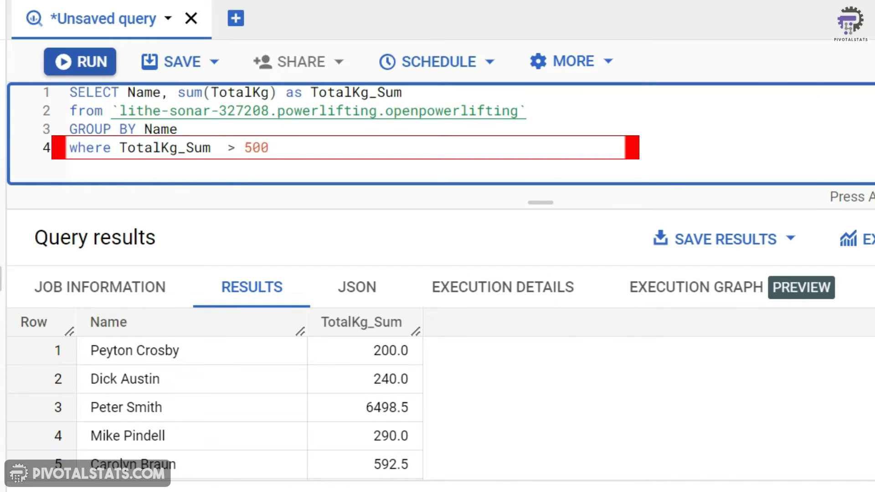
left_click(289, 144)
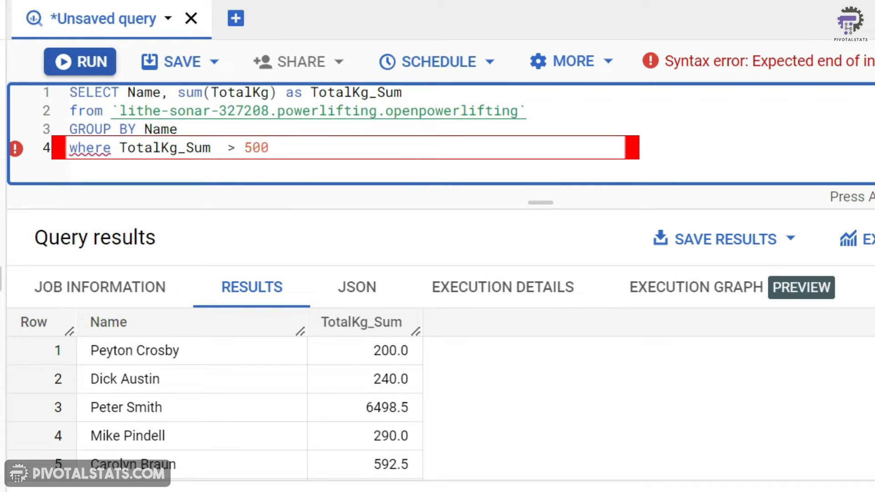
- Replace the where keyword on line 4 with having and run the query with TotalKg_Sum > 500
key("Left")
key("Left")
key("Left")
key("Left")
key("Left")
key("Left")
key("Left")
key("Left")
key("Left")
key("Left")
key("Left")
key("Left")
key("Left")
key("Left")
key("Left")
key("Left")
key("Left")
key("Left")
key("Left")
key("Left")
key("Right")
key("shift+Left")
key("shift+Left")
key("shift+Left")
key("shift+Left")
key("shift+Left")
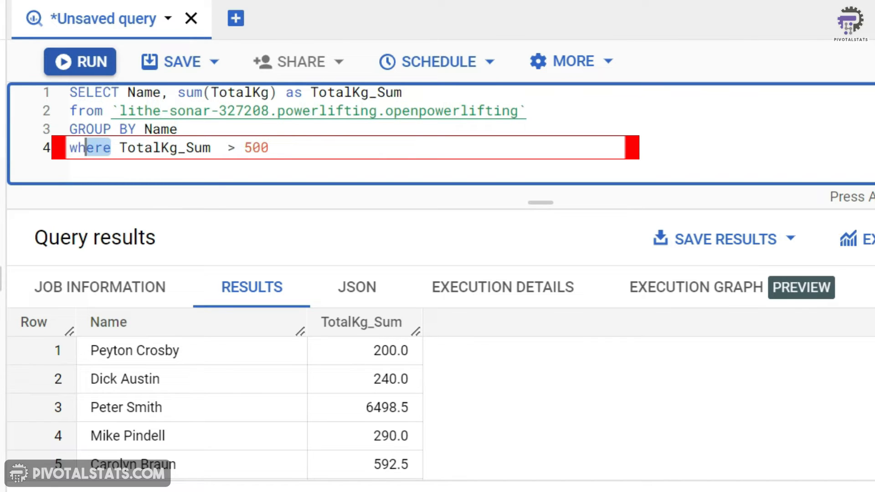
type("having")
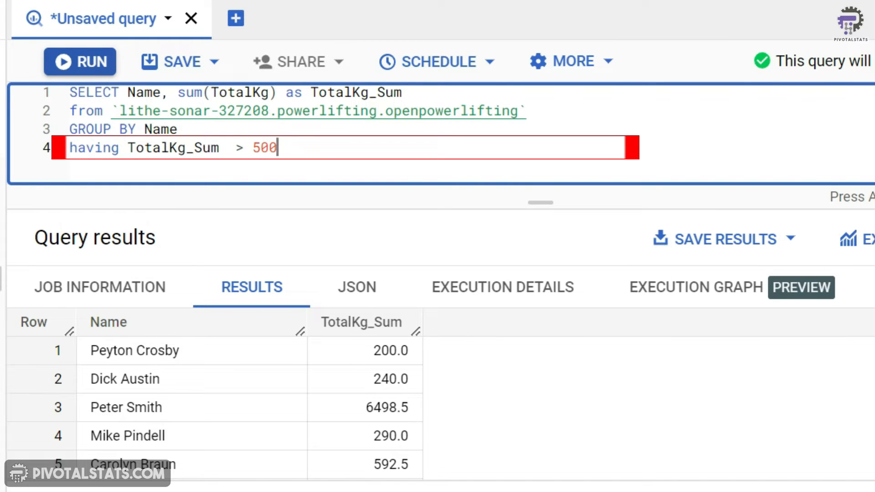
left_click(81, 57)
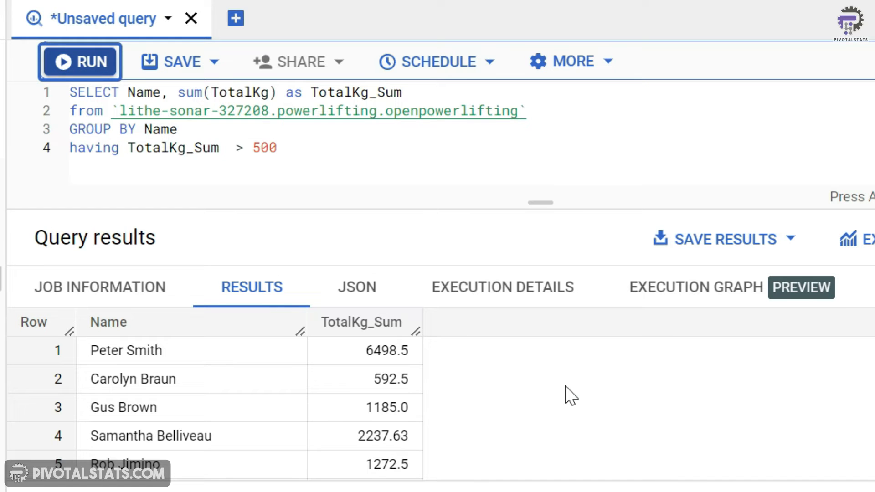
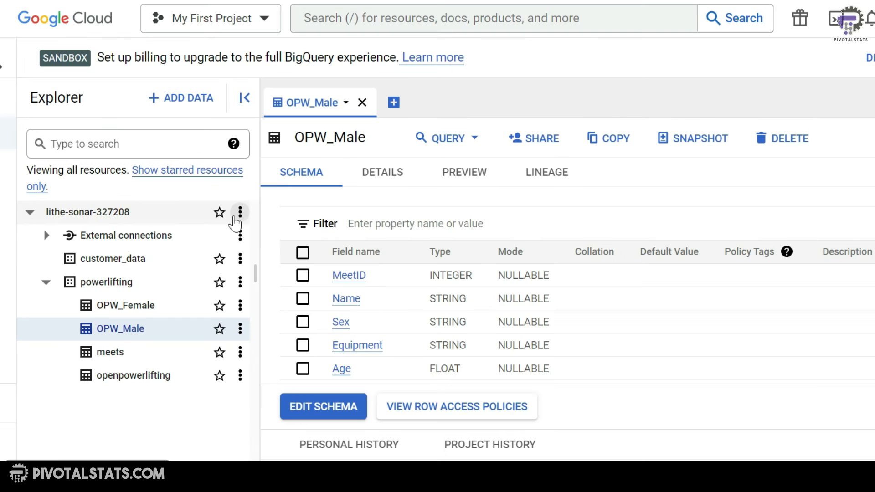
- Close the OPW_Male table and write a query selecting Name, Age from `lithe-sonar-327208.powerlifting.OPW_Female`
left_click(362, 102)
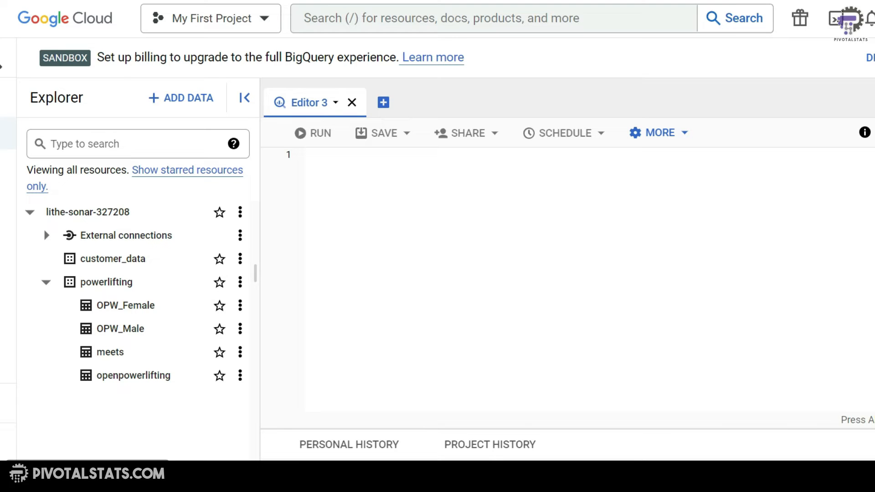
type("select Namee")
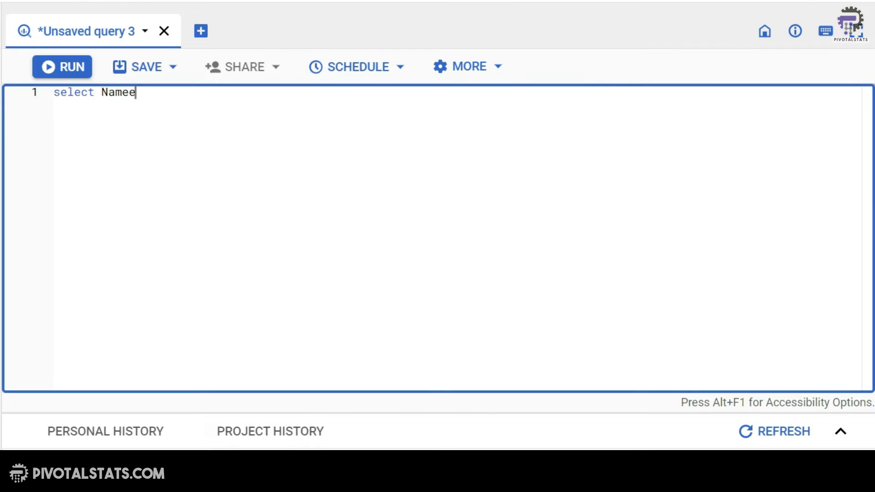
key("BackSpace")
type(", Age")
key("Return")
type("from `lithe-sonar-327208.powerlifting.OPW_Female`")
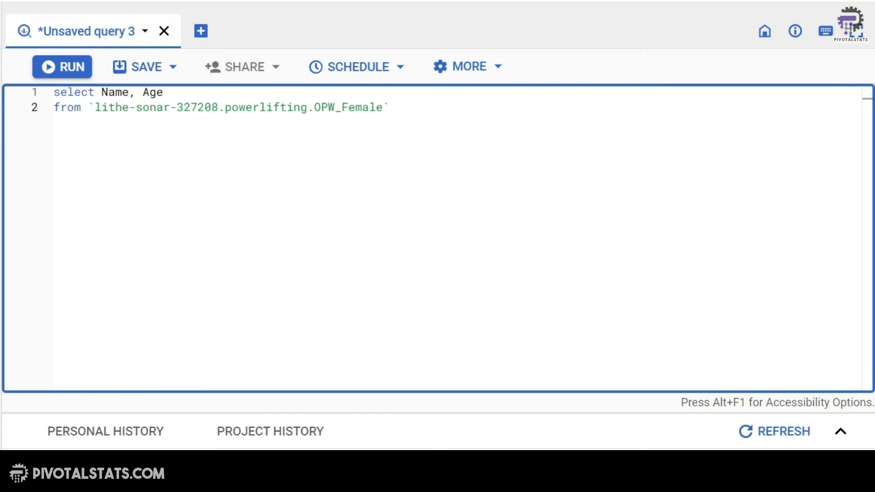
- Add a where clause to the OPW_Female query that keeps rows with Equipment = 'Raw'
key("Return")
type("where equipem")
key("BackSpace")
key("BackSpace")
key("Tab")
type("= 'Raw'")
key("Return")
- Start a second statement on line 7 selecting Name, Age from `lithe-sonar-327208.powerlifting.OPW_Male`, leaving blank lines above it
key("Return")
key("Return")
key("Return")
type("Select ")
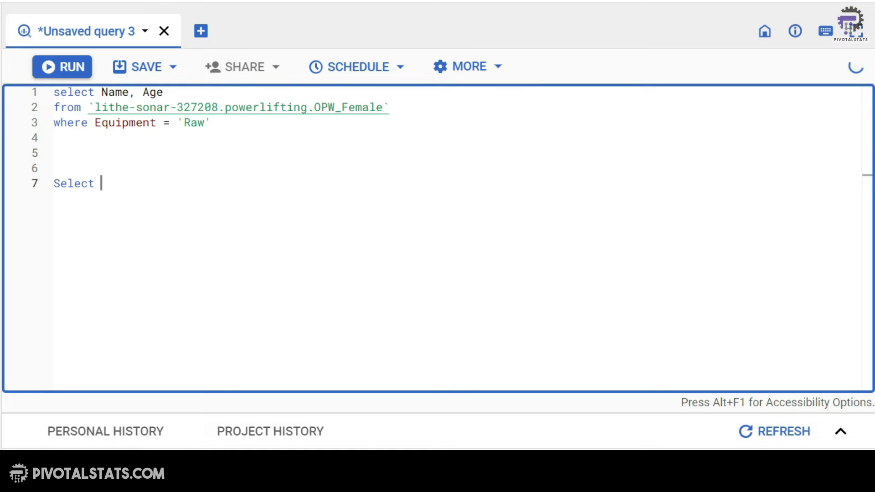
type("Name, Age")
key("Return")
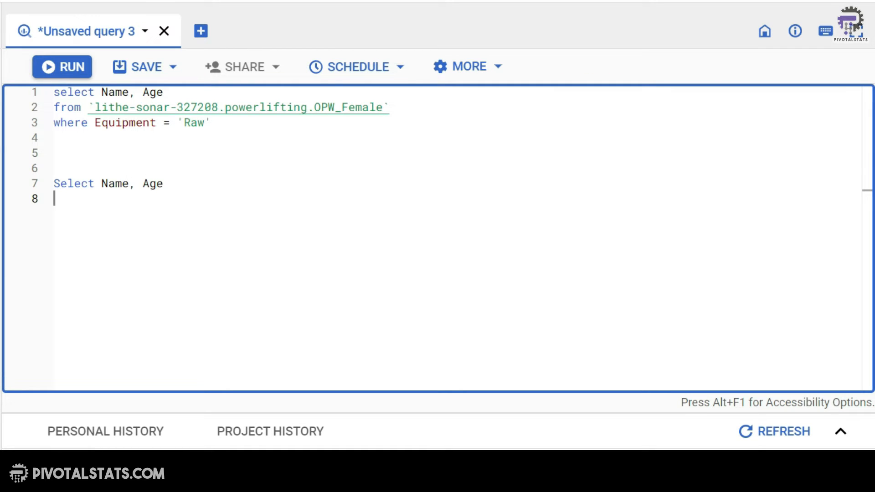
type("from lithe")
key("Down")
key("Down")
key("Down")
key("Down")
key("Down")
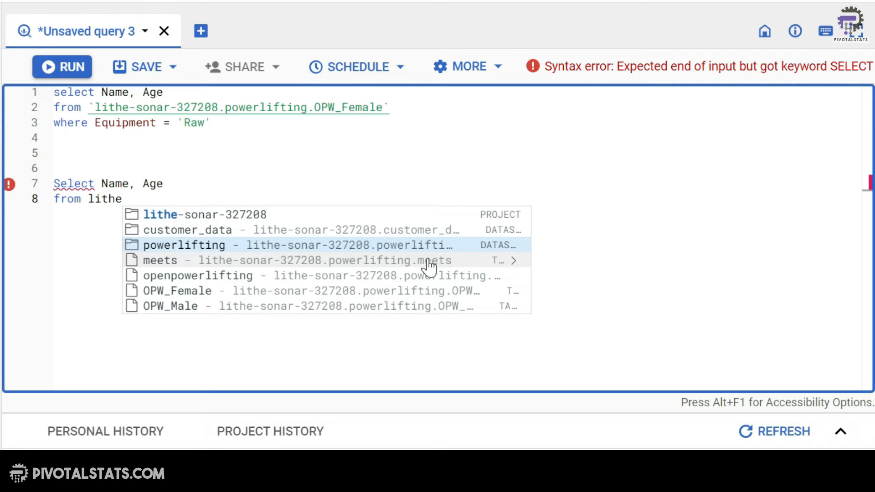
key("Down")
key("Return")
- Filter the OPW_Male statement with where Equipment = 'Single-ply'
key("Return")
type("where equip")
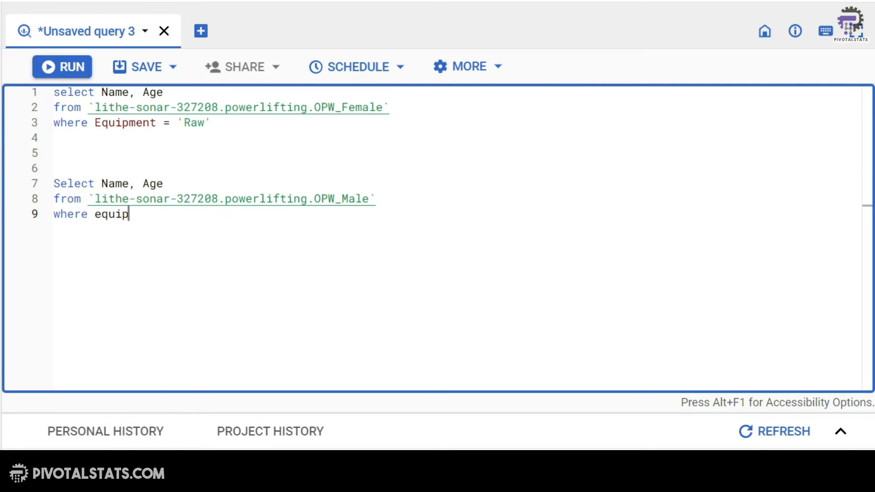
key("Return")
type("= 'Single-ply'")
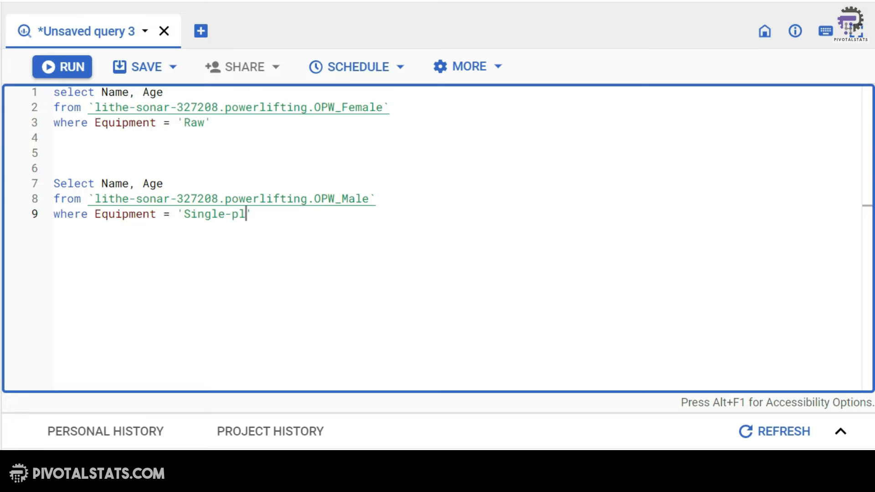
- Join the two select statements with union all on line 5 and run the query
left_click(55, 153)
type("union a")
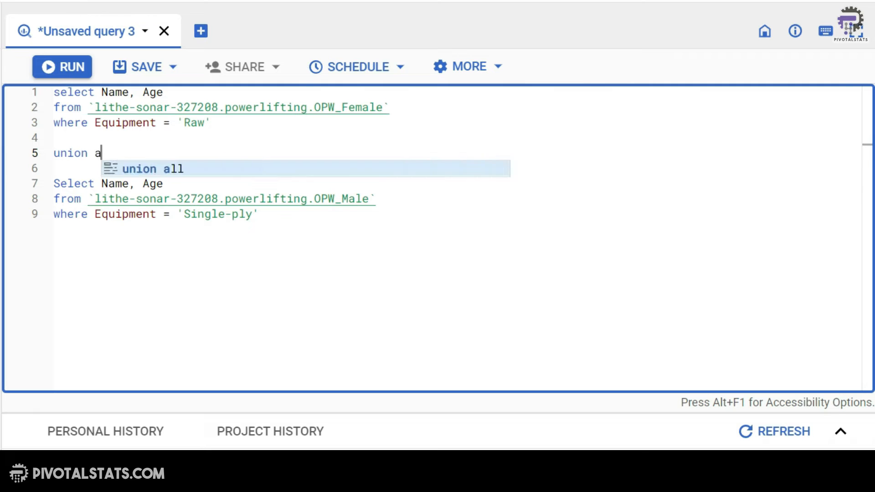
key("Return")
key("Down")
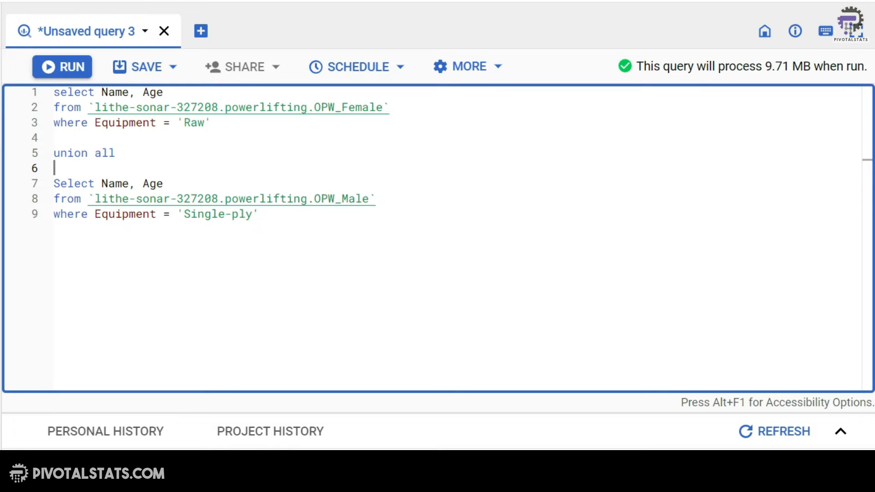
left_click(42, 74)
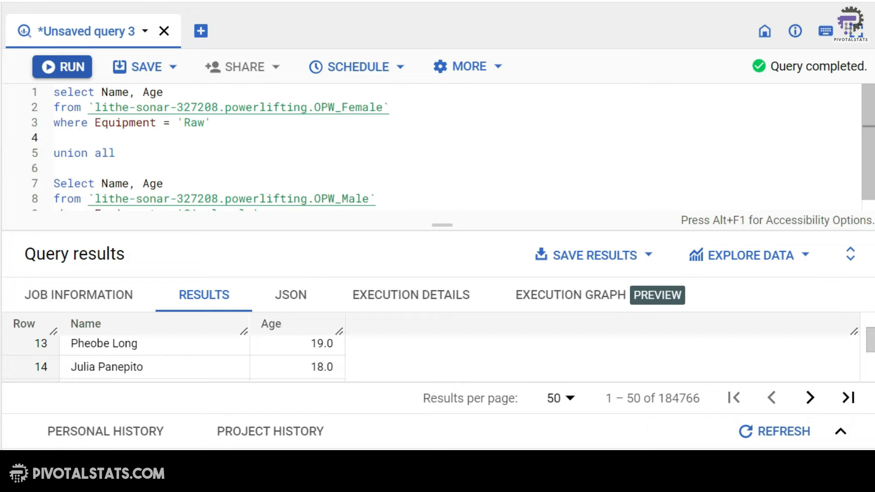
- Examine the first select statement and compare the number of columns listed in both select statements
left_click_drag(234, 124, 26, 101)
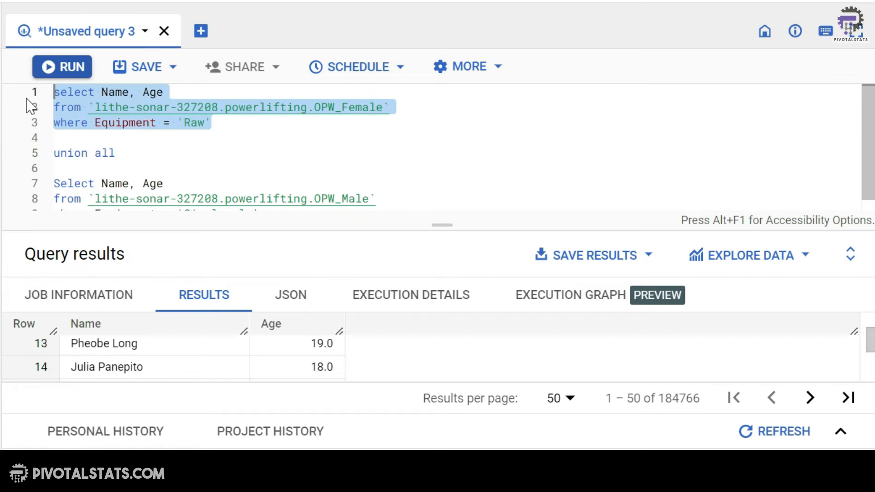
scroll(219, 151, "down", 1)
scroll(219, 151, "up", 1)
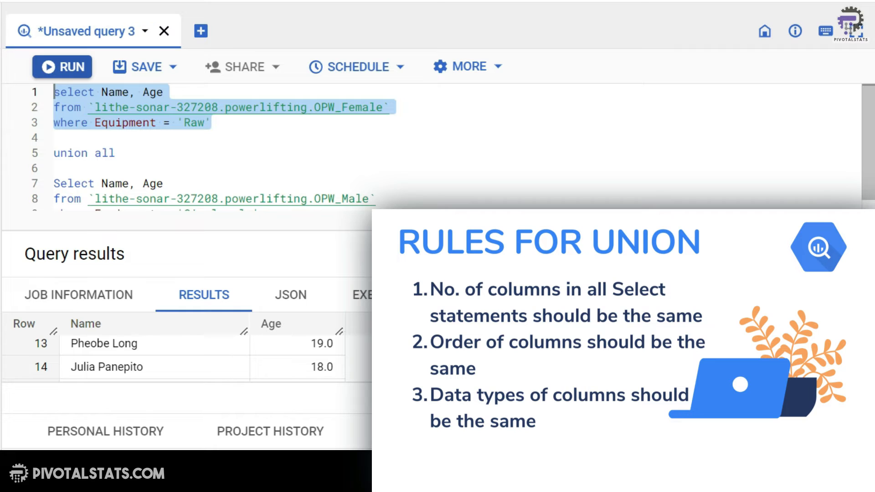
left_click(216, 93)
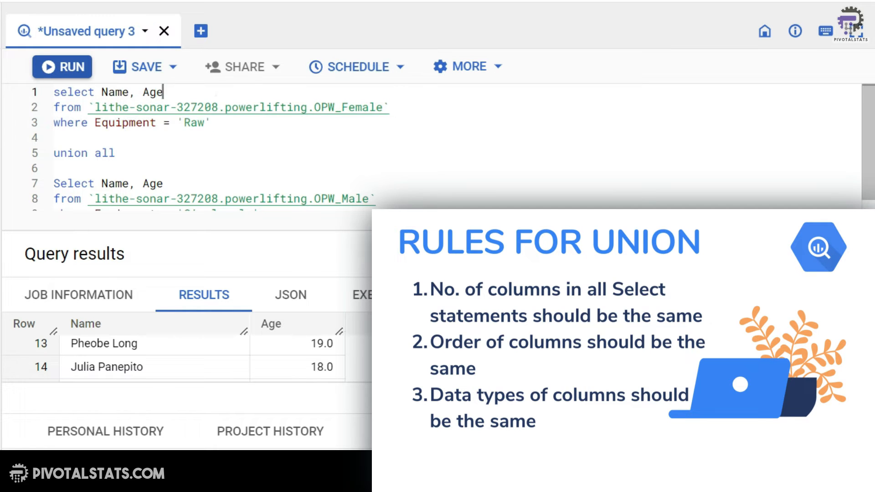
left_click(227, 180)
key("shift+Left")
key("shift+Left")
key("shift+Left")
key("shift+Left")
key("shift+Left")
key("shift+Left")
key("shift+Left")
key("shift+Left")
key("shift+Left")
key("shift+Left")
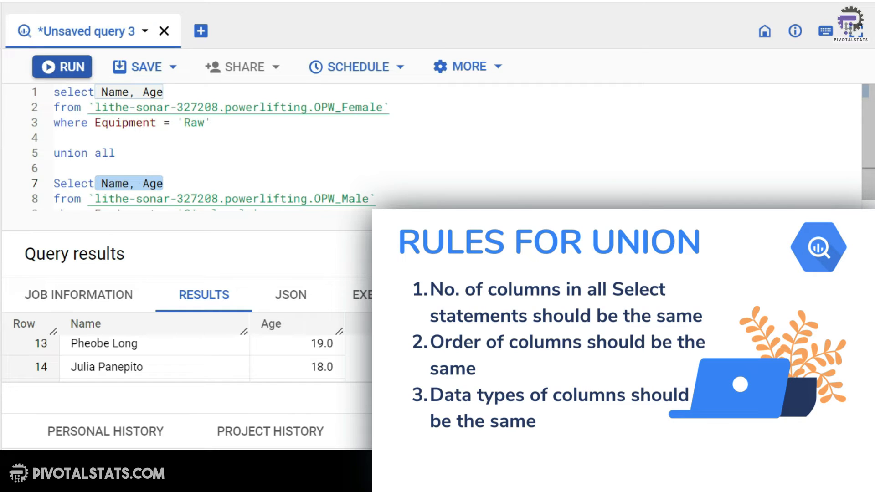
left_click(197, 93)
key("shift+Left")
key("shift+Left")
key("shift+Left")
key("shift+Left")
key("shift+Left")
key("shift+Left")
key("shift+Left")
key("shift+Left")
key("shift+Left")
key("shift+Left")
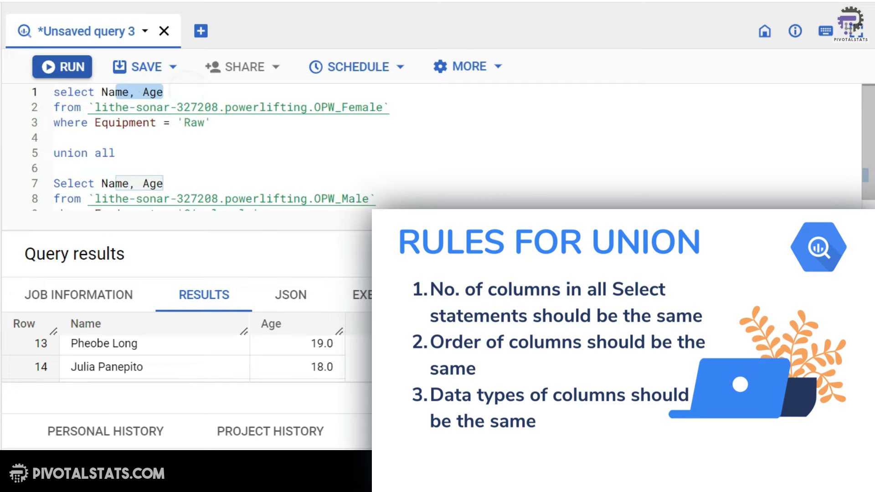
key("shift+Left")
key("shift+Left")
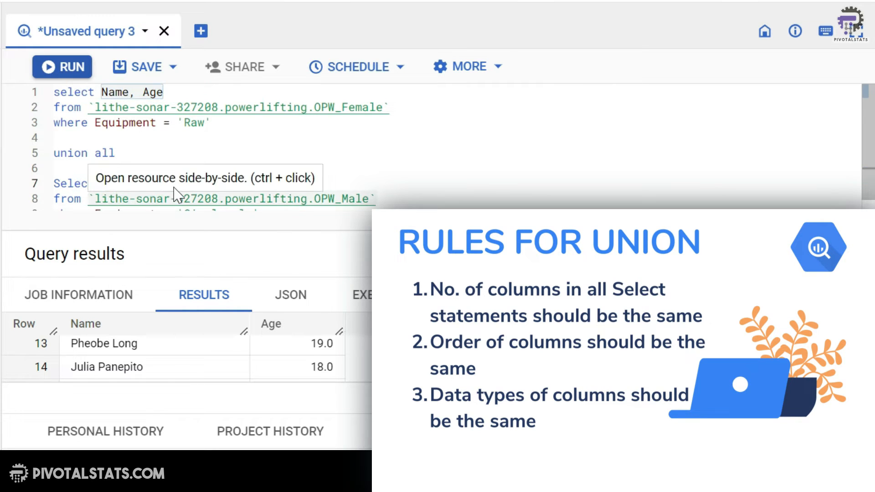
left_click(241, 130)
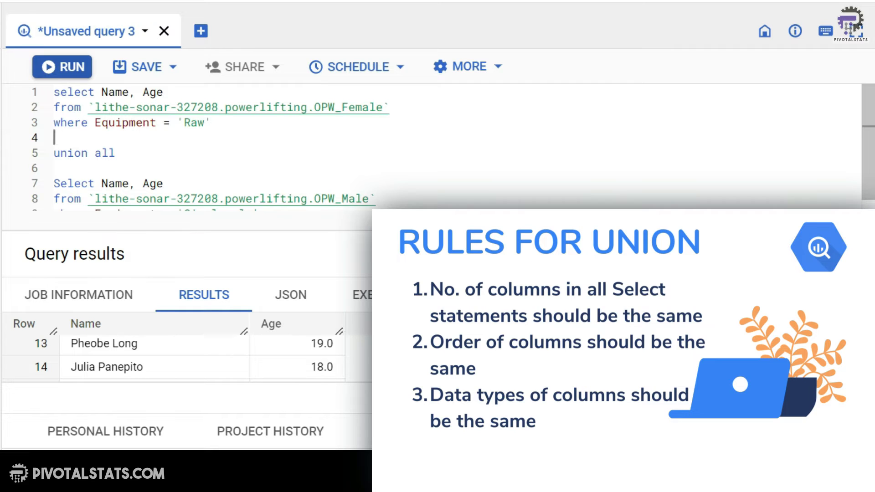
- Compare the Name and Age columns of the two select statements for matching order and data types
left_click_drag(130, 92, 101, 93)
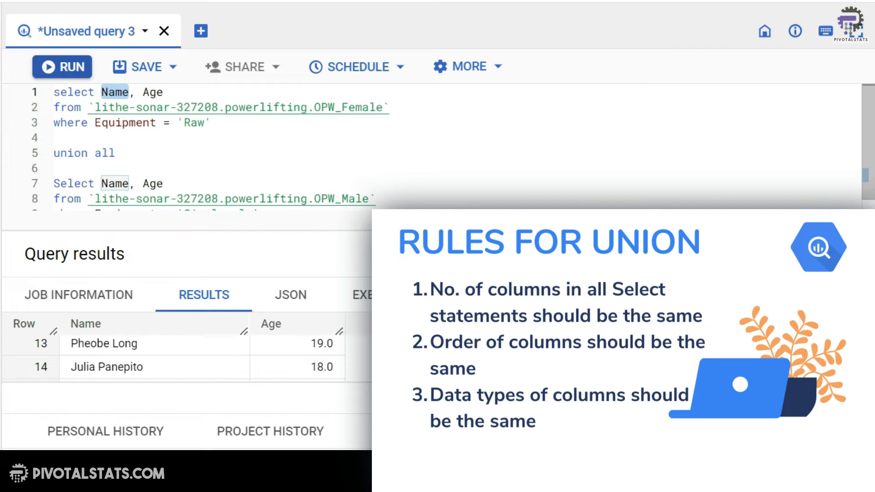
left_click_drag(124, 184, 95, 184)
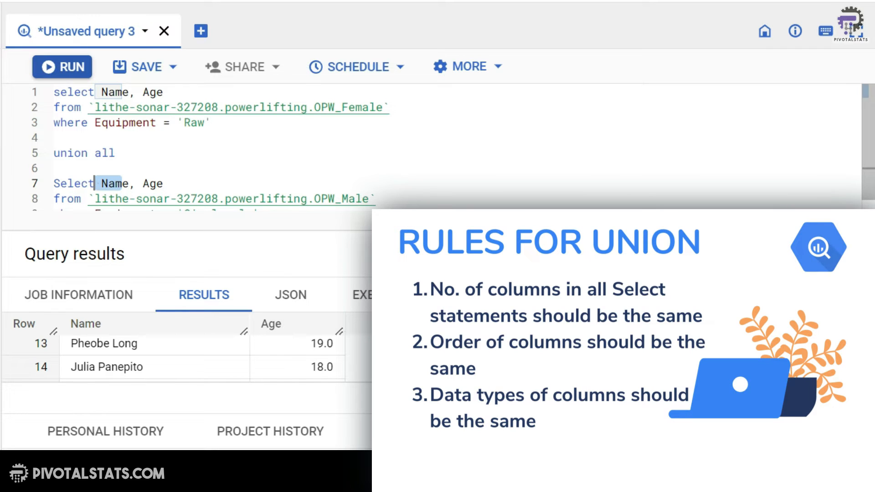
left_click_drag(128, 92, 102, 92)
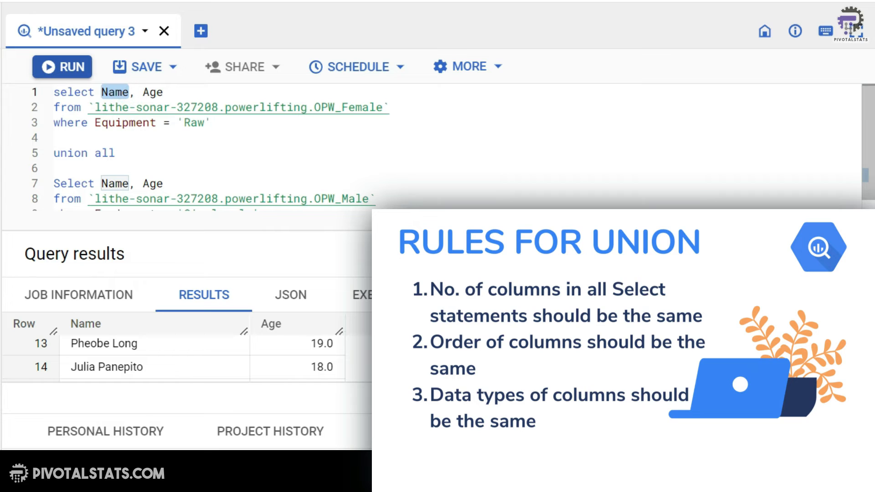
left_click_drag(129, 183, 100, 183)
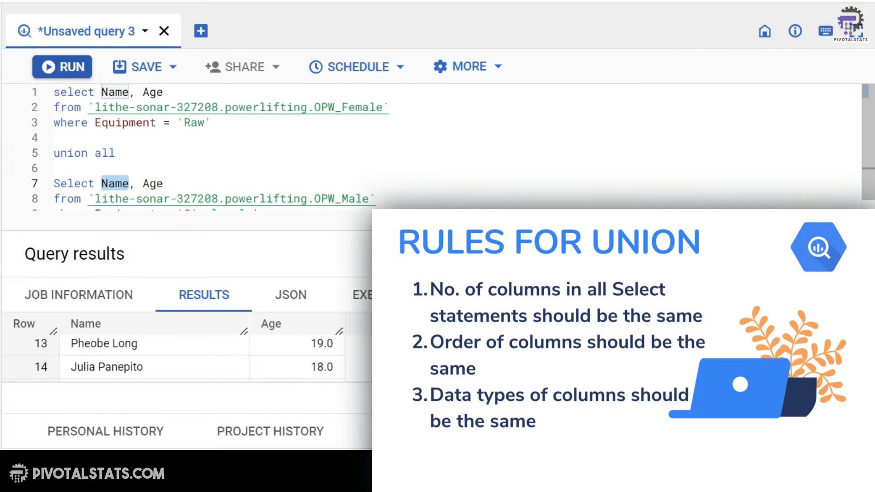
left_click(163, 183)
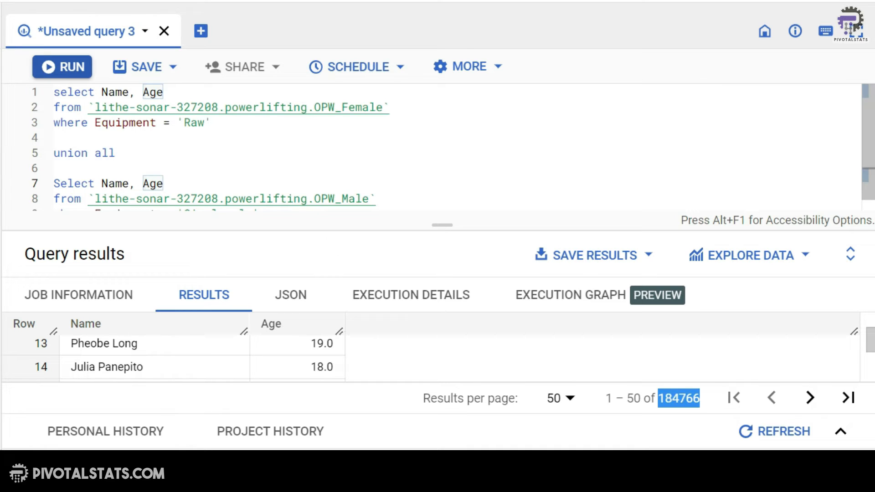
left_click(206, 186)
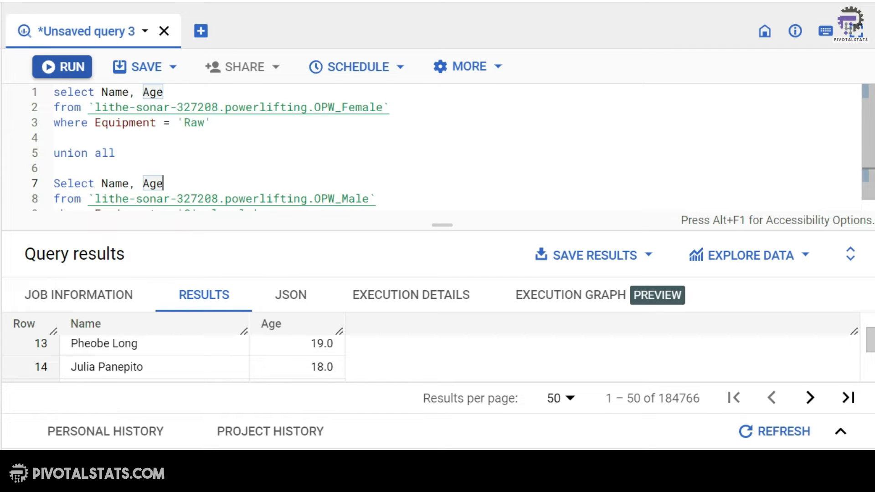
- Replace the OPW_Male table in the second select statement with `lithe-sonar-327208.powerlifting.OPW_Female`
scroll(273, 147, "down", 1)
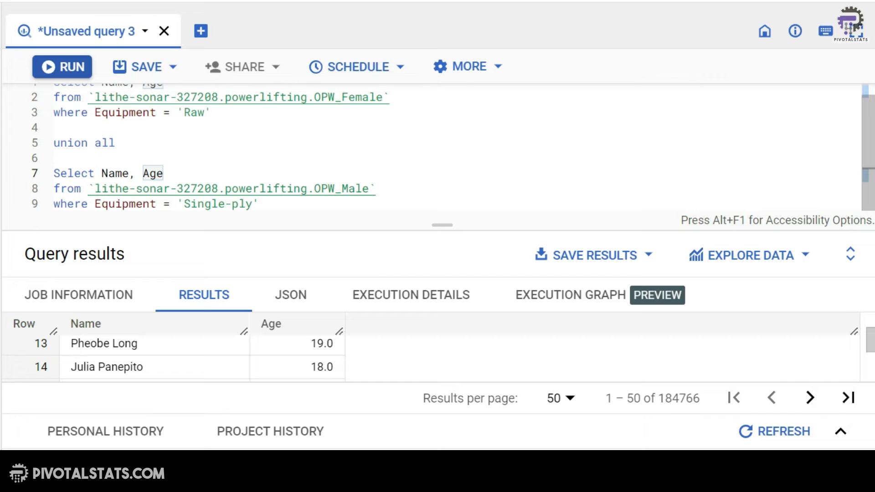
scroll(273, 148, "up", 1)
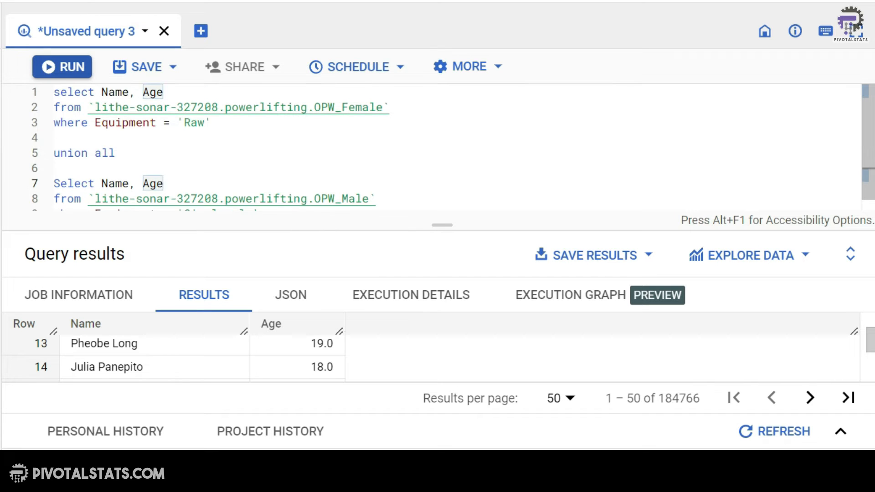
left_click_drag(377, 198, 88, 189)
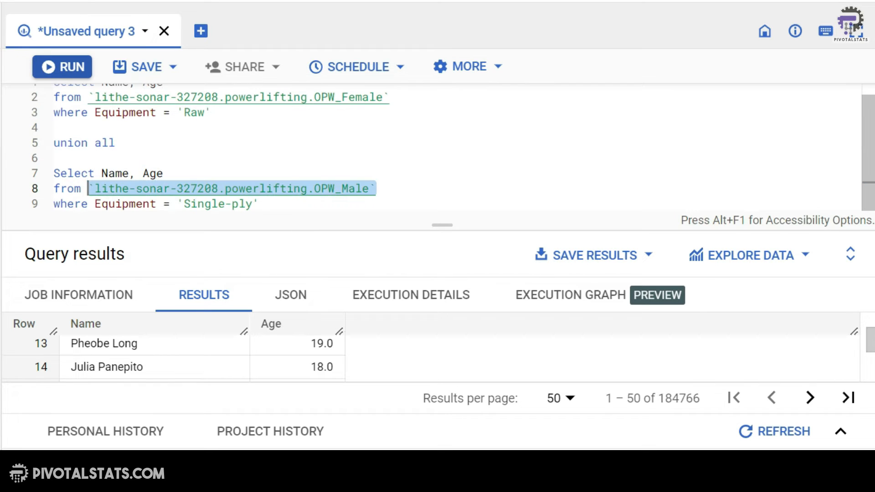
type("lithe")
key("Return")
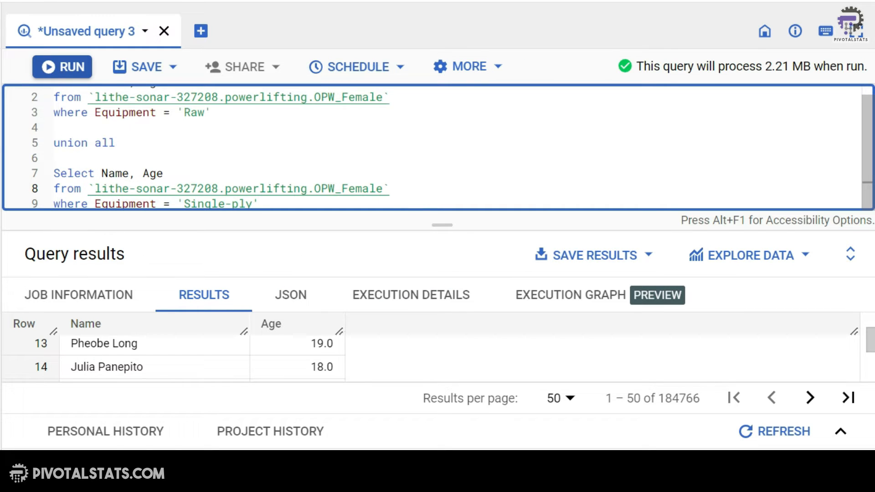
- Replace union all on line 5 with union distinct and run the query
scroll(433, 148, "up", 1)
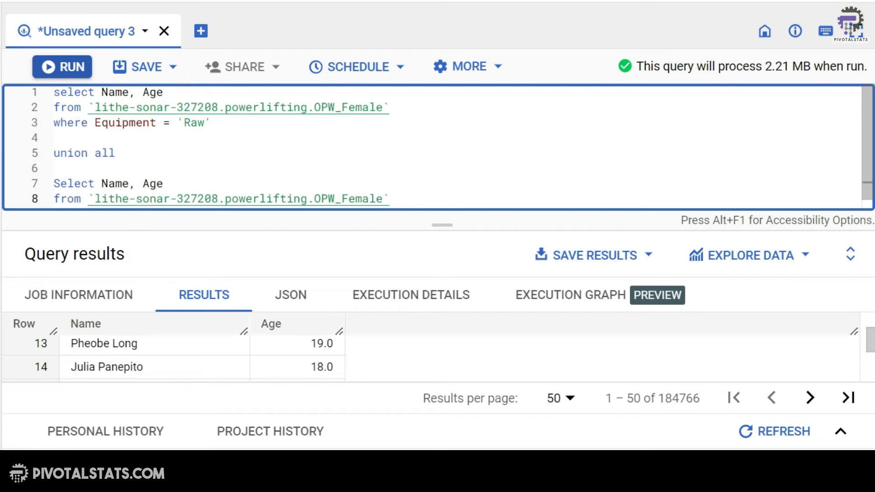
left_click(144, 156)
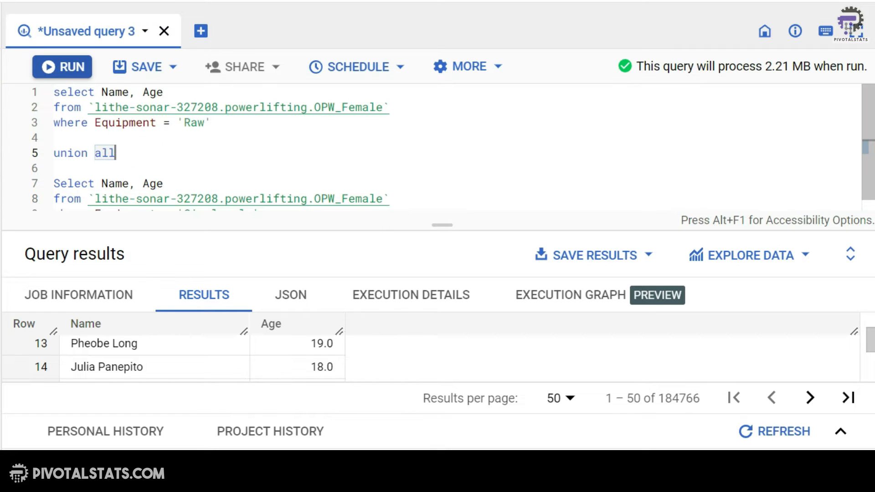
key("shift+Left")
key("shift+Left")
key("shift+Left")
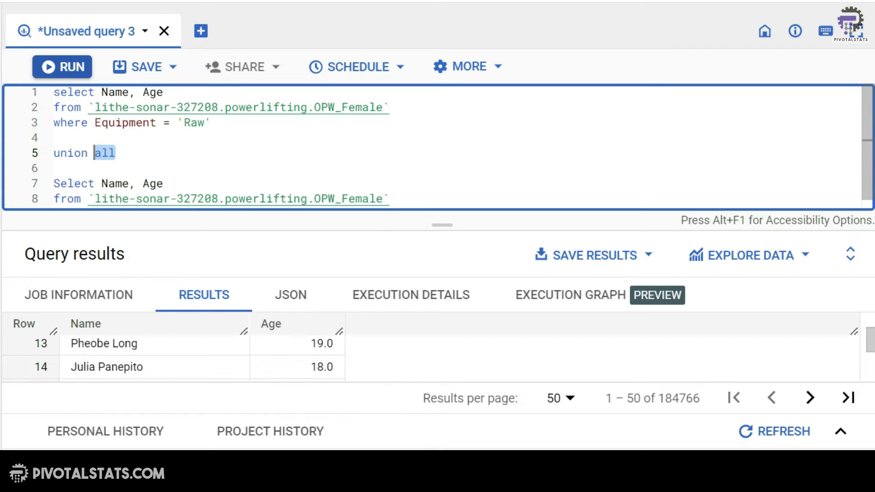
key("shift+Left")
key("shift+Left")
key("shift+Left")
key("shift+Left")
key("shift+Left")
key("shift+Left")
key("BackSpace")
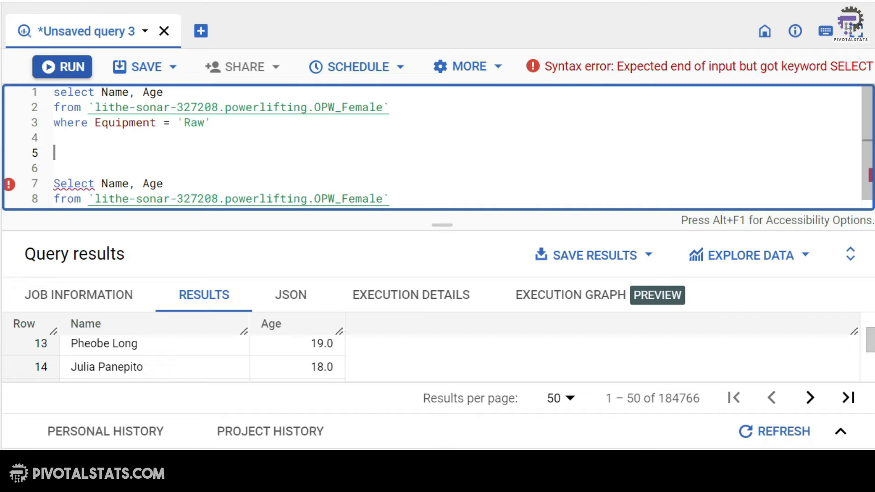
type("union")
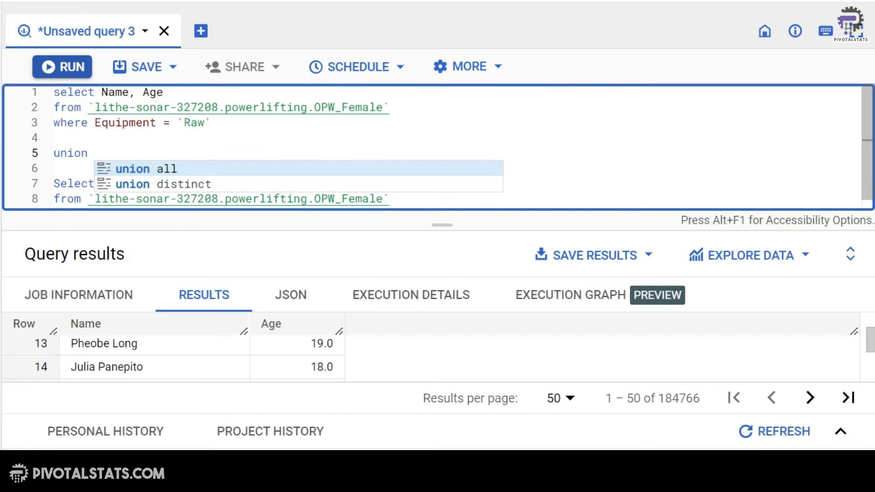
key("Down")
key("Return")
key("ctrl+Return")
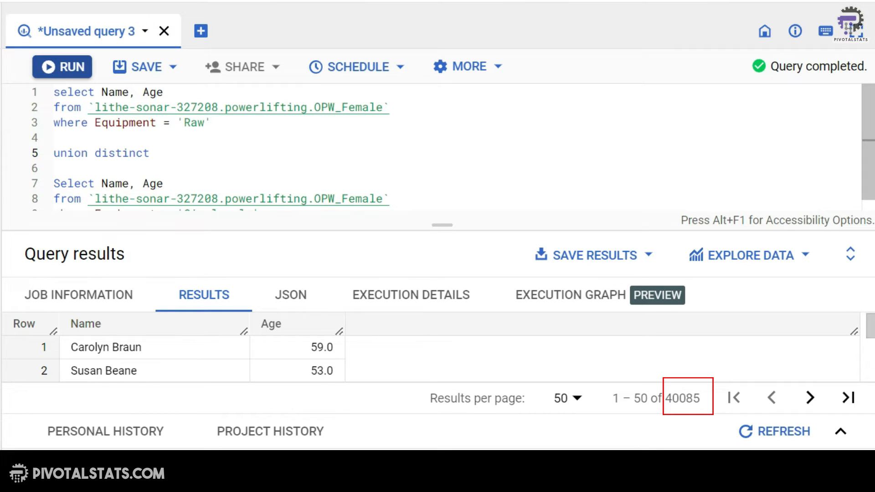
left_click_drag(157, 154, 94, 153)
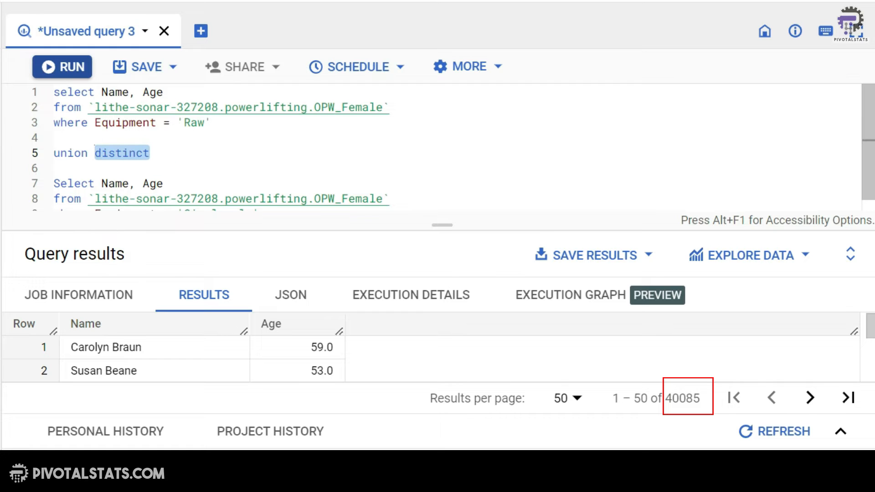
- Replace union distinct on line 5 with union all, run the query and check the total number of result rows
type("all")
left_click(51, 67)
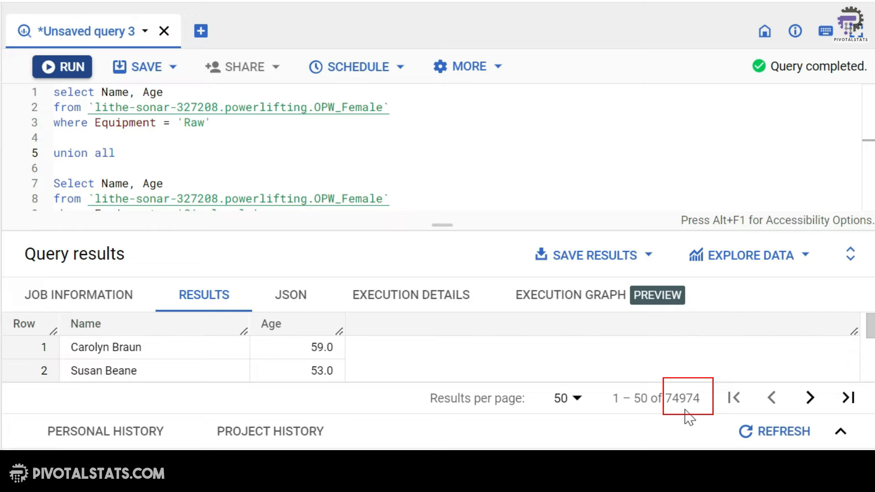
left_click_drag(709, 394, 659, 397)
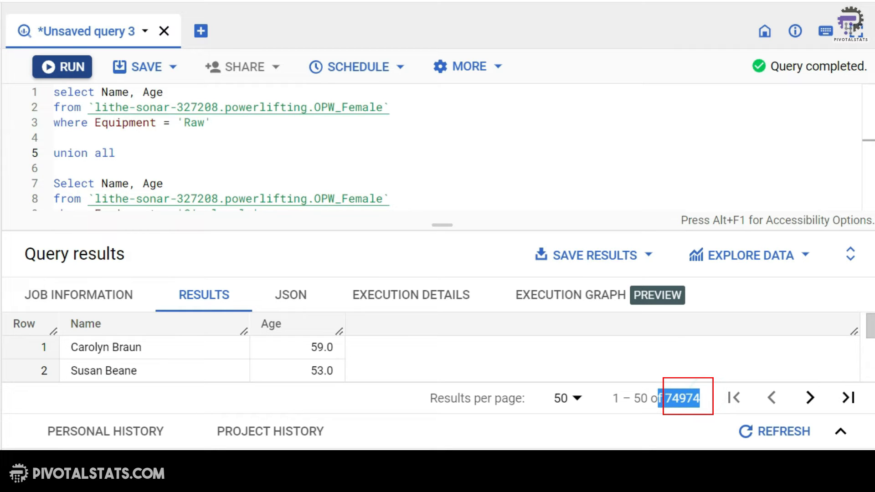
left_click(54, 168)
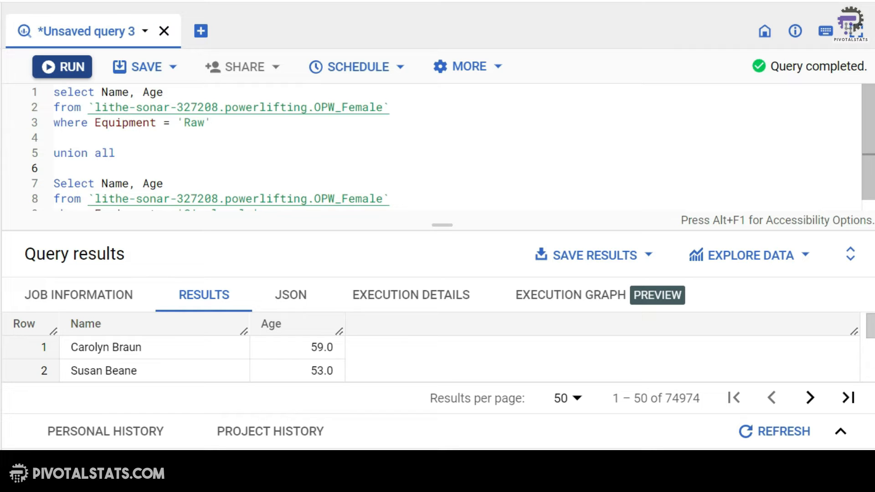
- Append another union all below the second select statement and start writing a third select statement
scroll(432, 147, "down", 1)
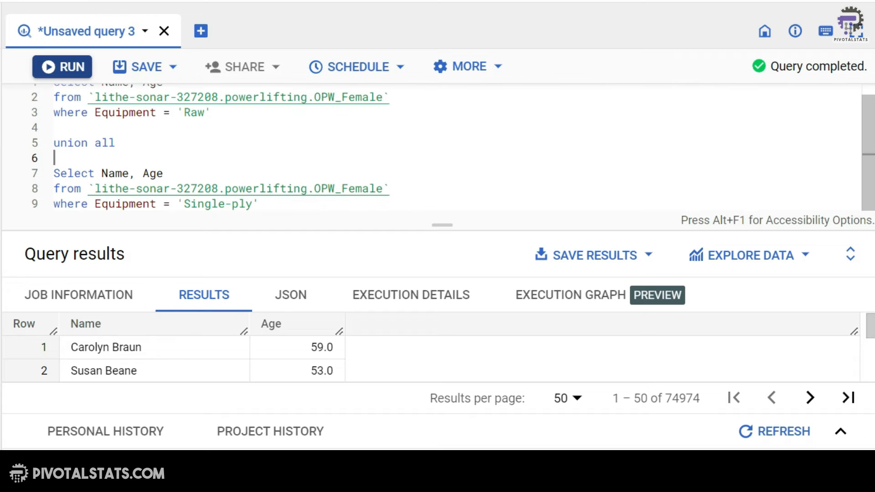
scroll(432, 148, "up", 1)
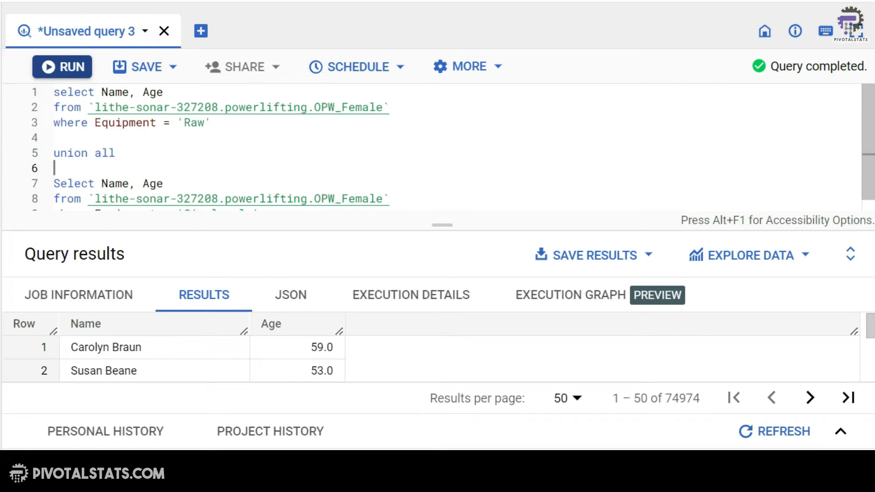
scroll(432, 148, "down", 1)
left_click(336, 203)
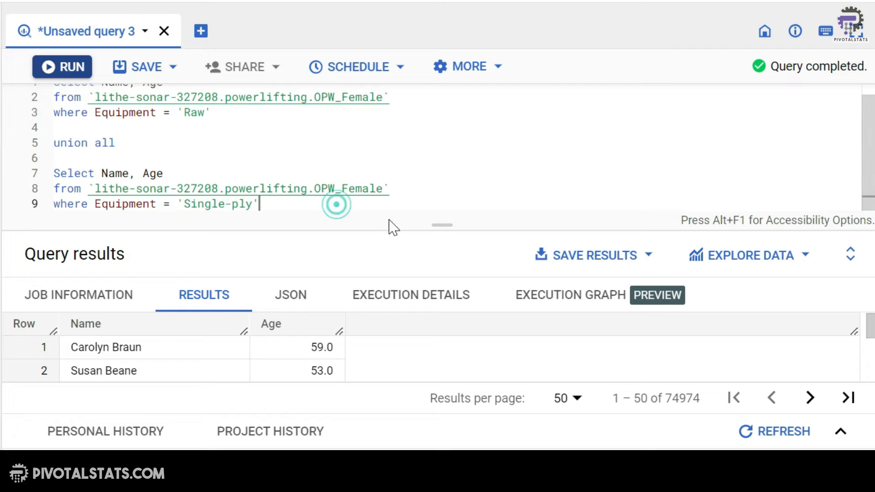
key("Return")
key("Return")
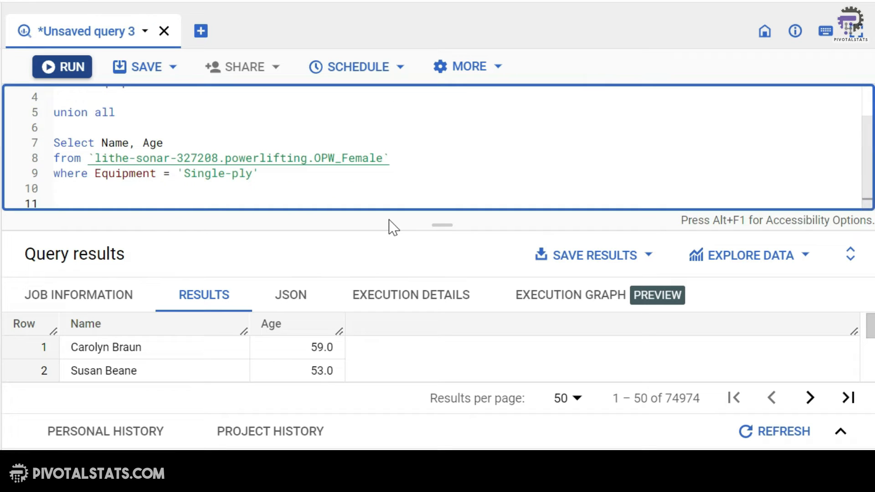
key("Return")
type("union all")
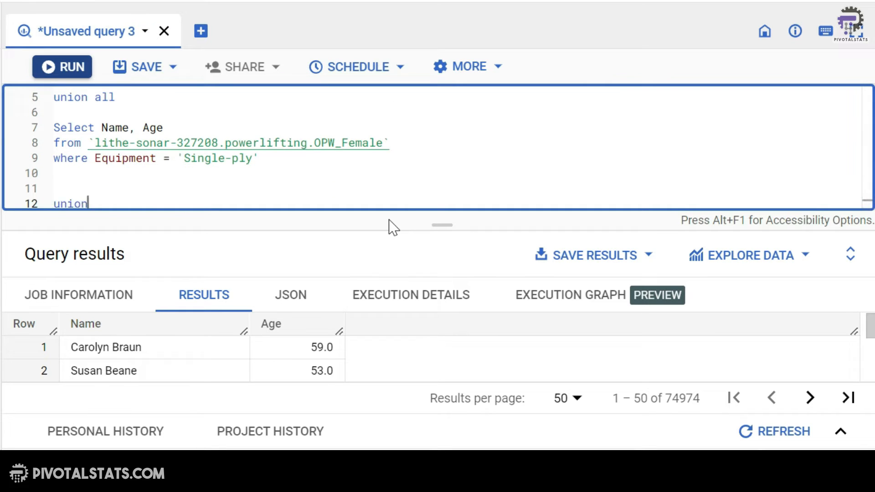
key("Return")
key("Return")
type("sle")
key("BackSpace")
key("BackSpace")
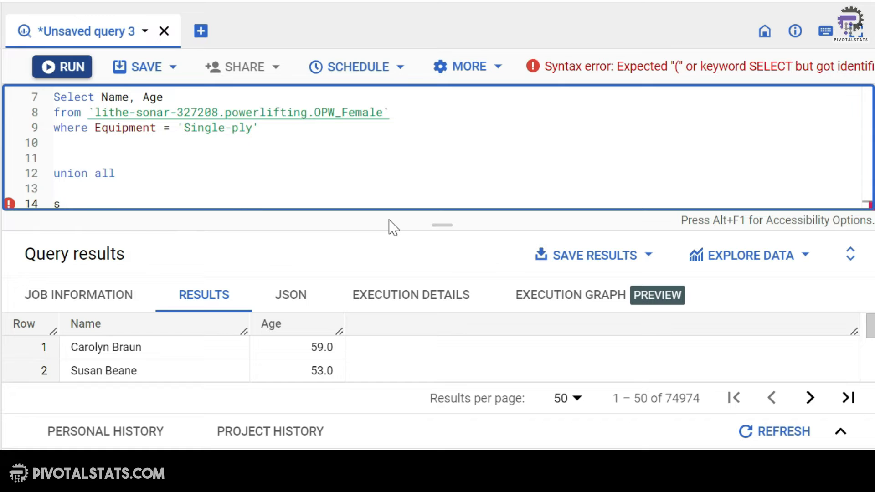
- Delete the appended union all and the unfinished third select statement from the end of the query
scroll(60, 202, "up", 2)
key("shift+Up")
key("shift+Up")
key("shift+Up")
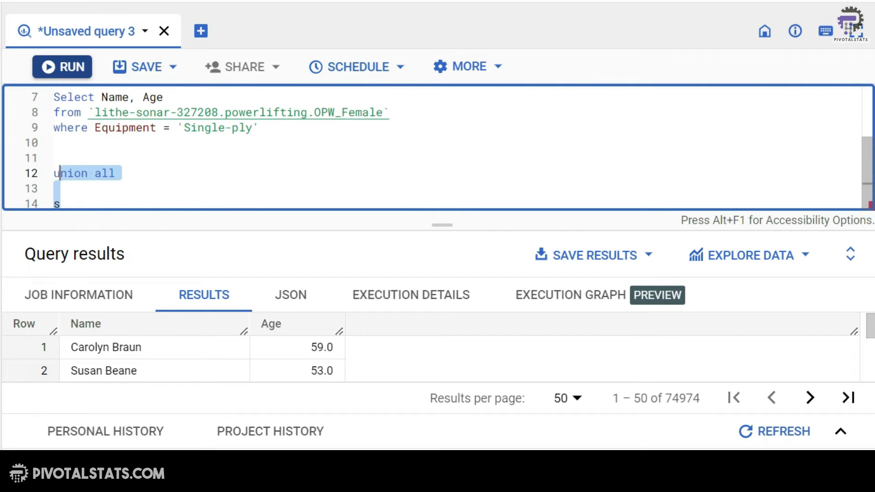
key("BackSpace")
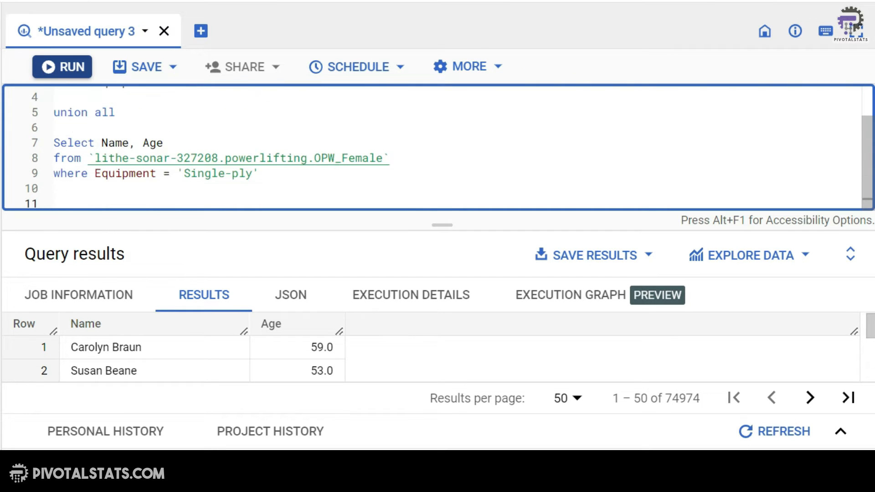
scroll(438, 146, "up", 1)
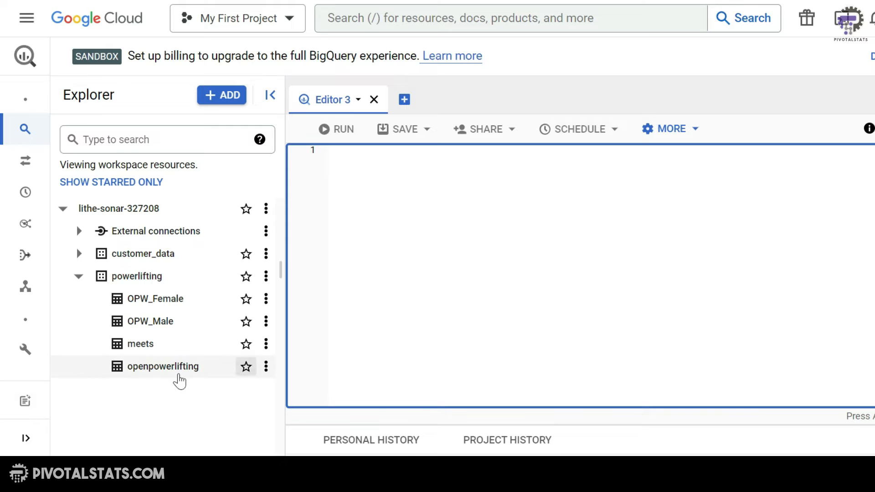
- Open the meets and openpowerlifting tables from the powerlifting dataset and preview the rows and columns of meets
left_click(154, 351)
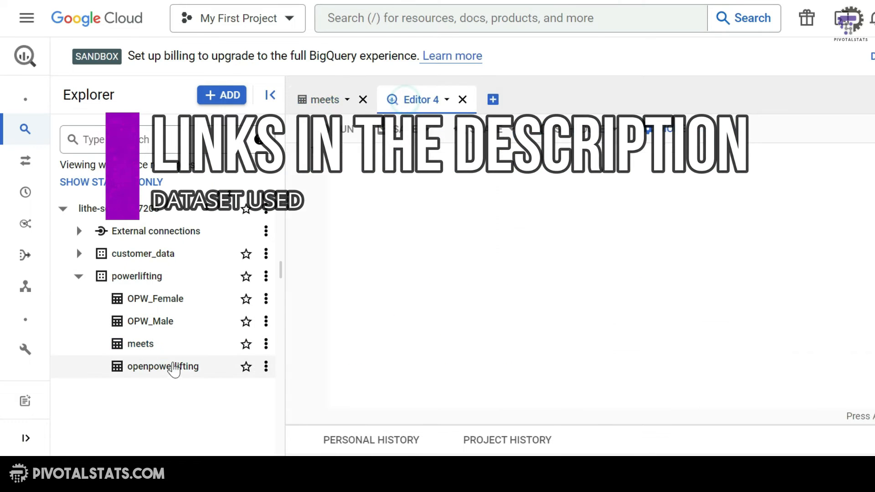
left_click(174, 367)
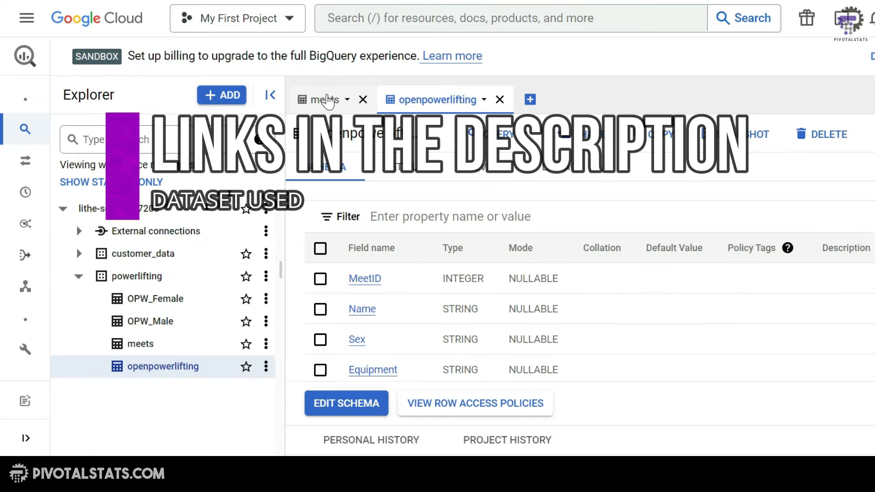
left_click(326, 101)
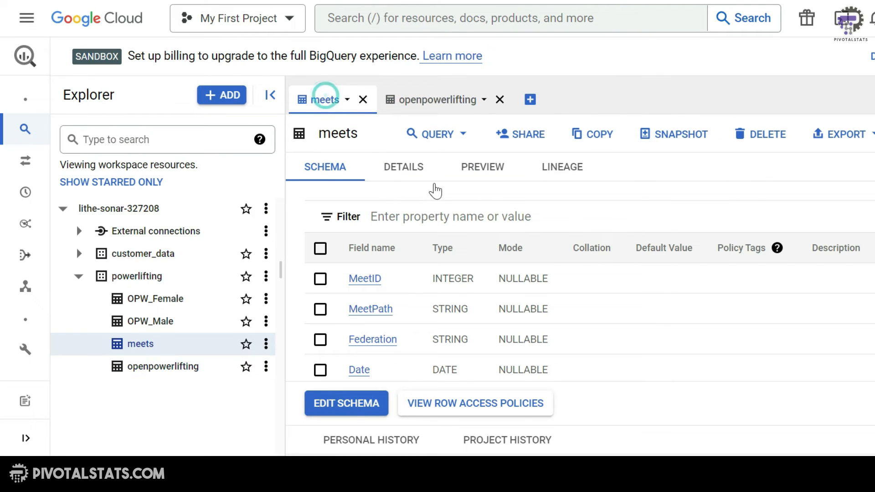
left_click(495, 167)
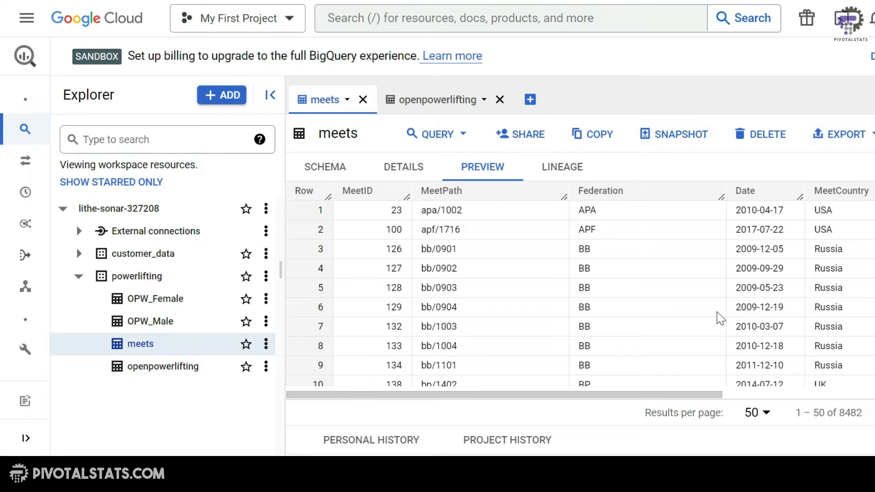
left_click_drag(633, 395, 529, 420)
- Preview the rows and columns of the openpowerlifting table, then return to the meets preview to compare them
left_click(443, 104)
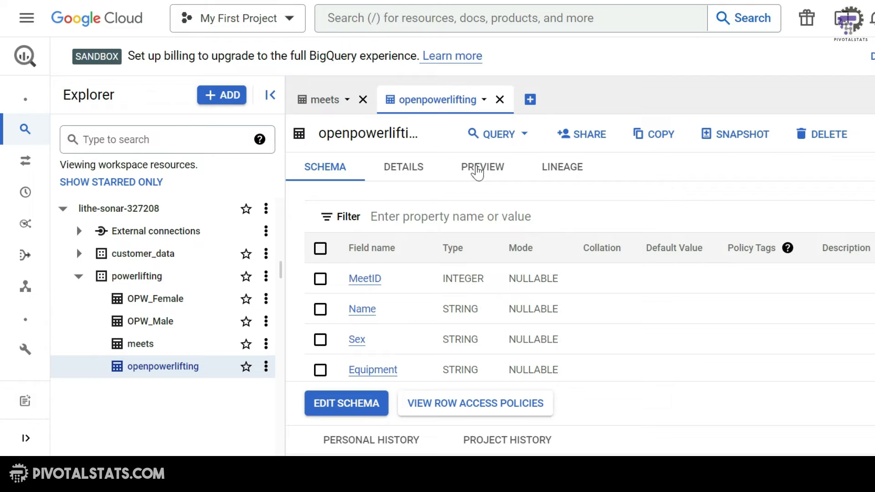
left_click(478, 170)
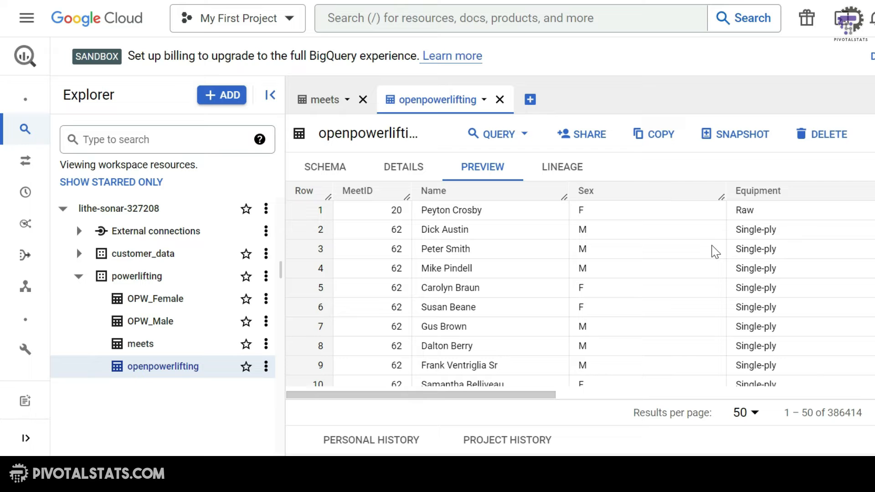
left_click_drag(538, 395, 450, 408)
left_click(373, 107)
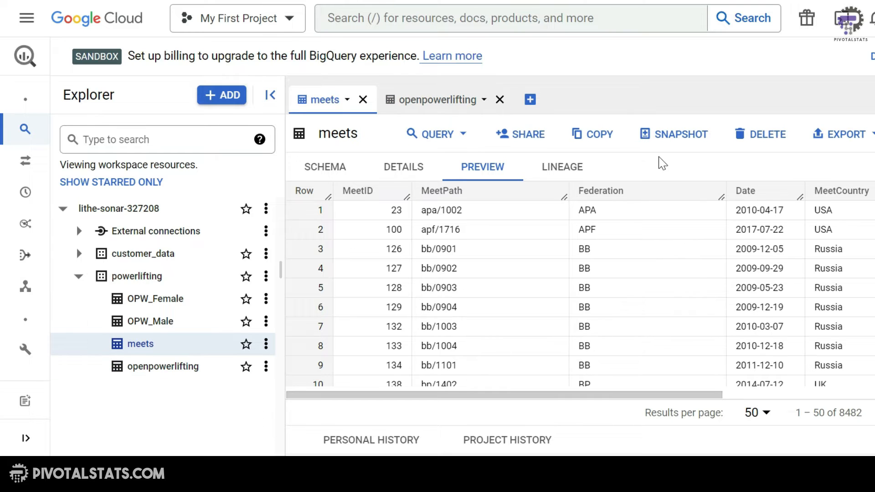